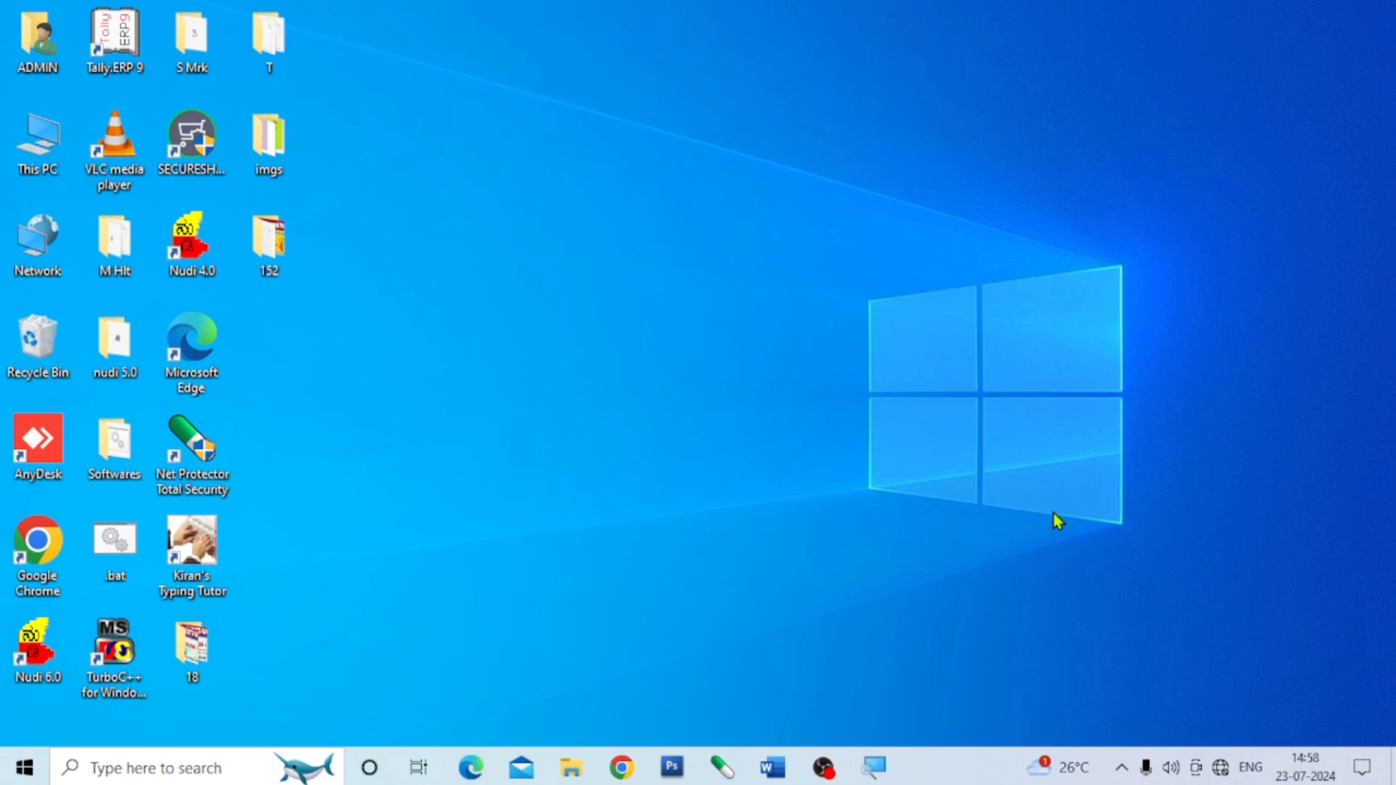
- Open Microsoft Word and enter the heading "COMPUTER CLASSES IN KANNADA" in a blank document
left_click(780, 772)
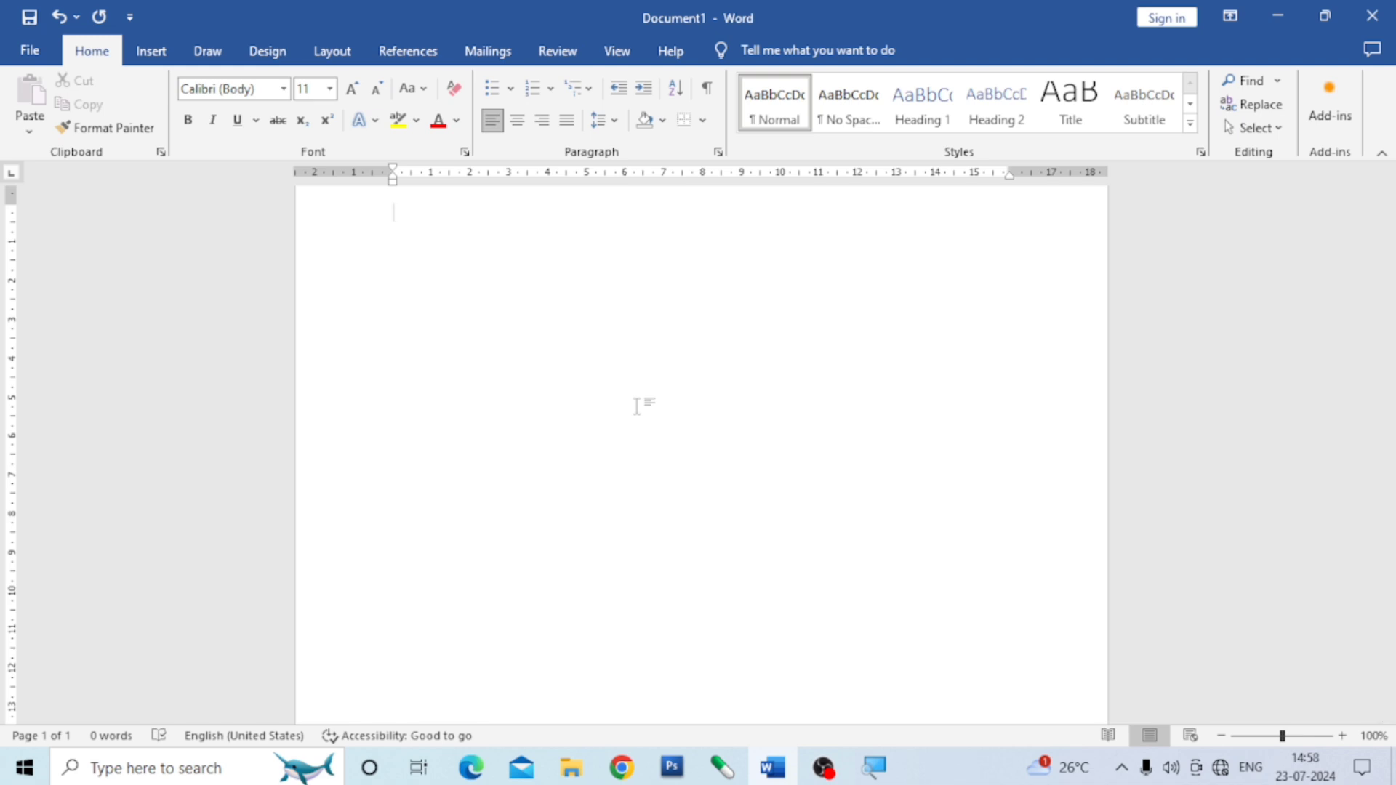
type("COM")
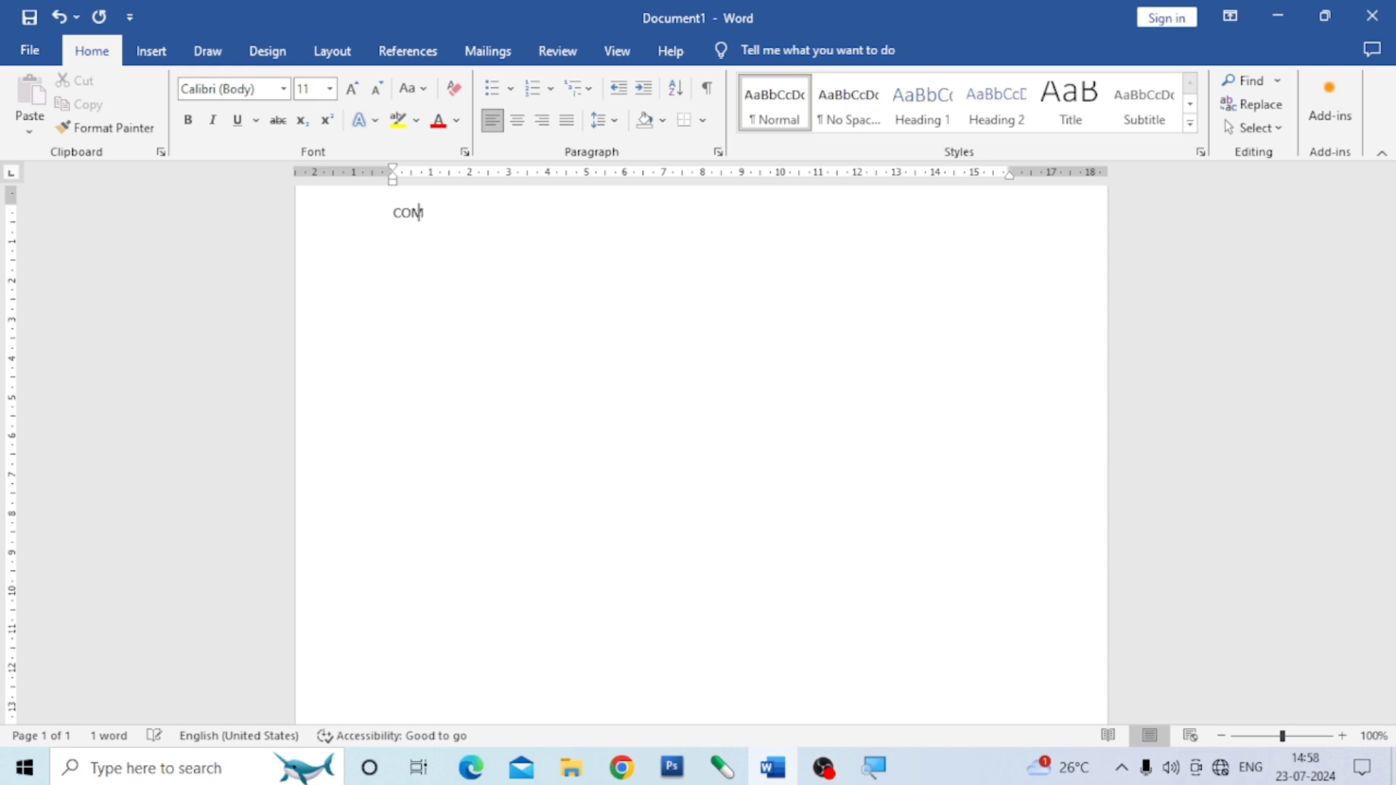
type("PUTER C")
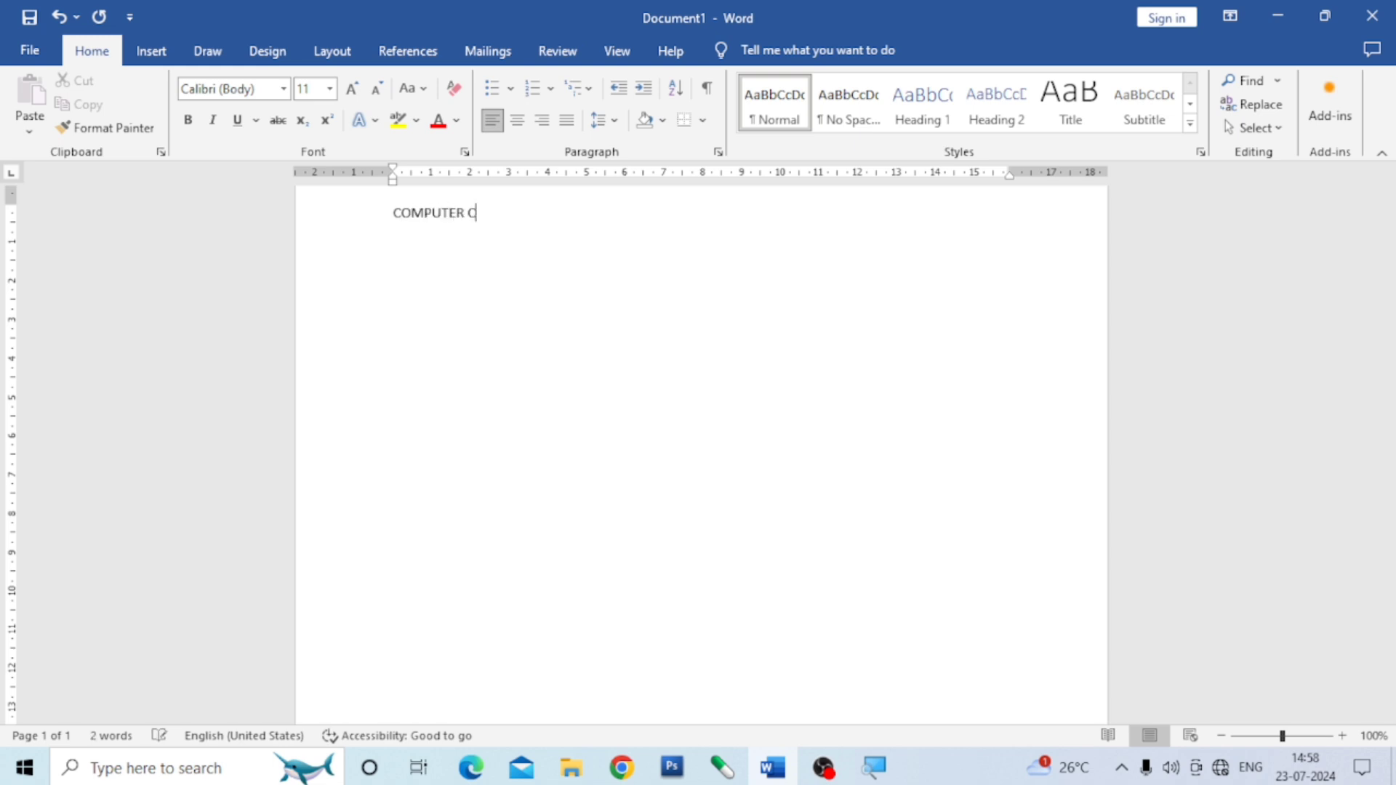
type("LASSES IN KANN")
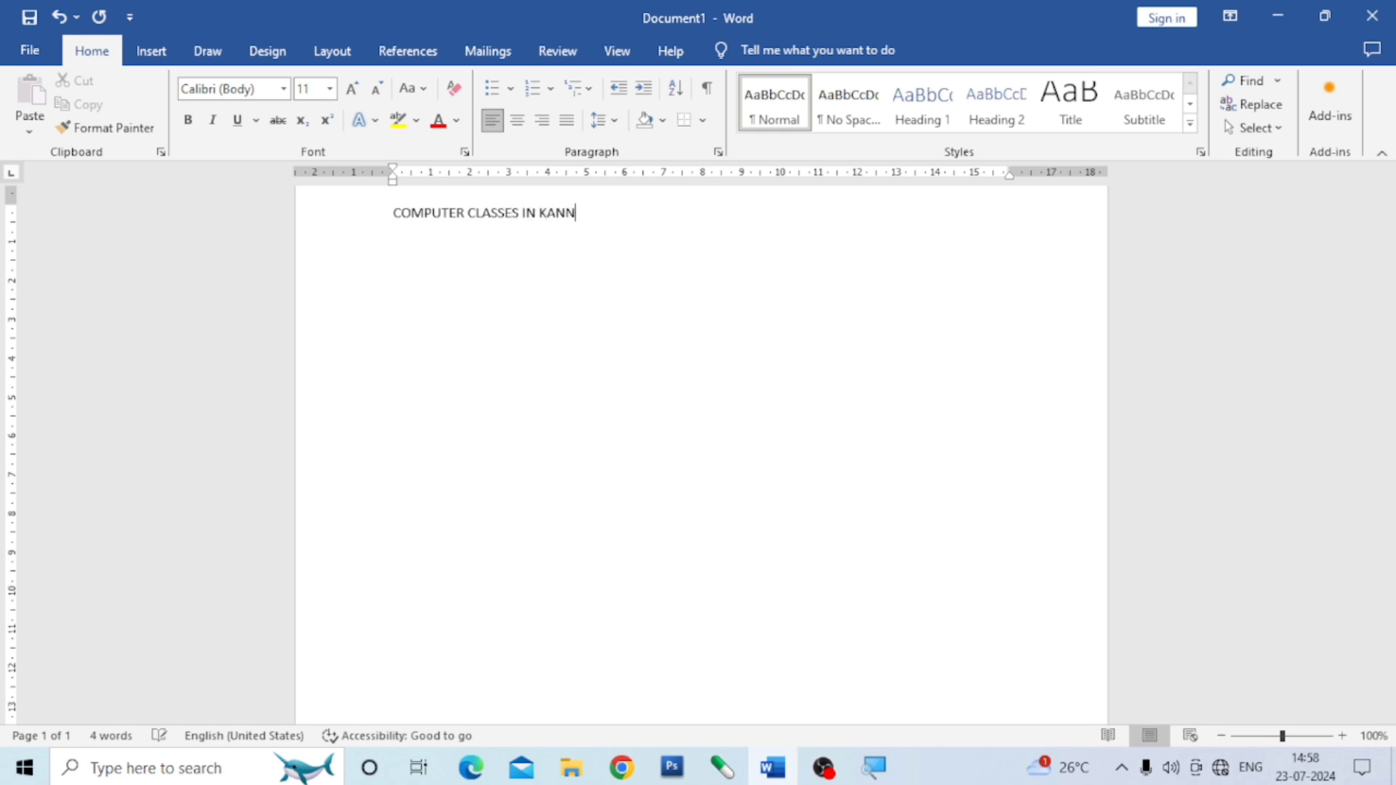
type("ADA")
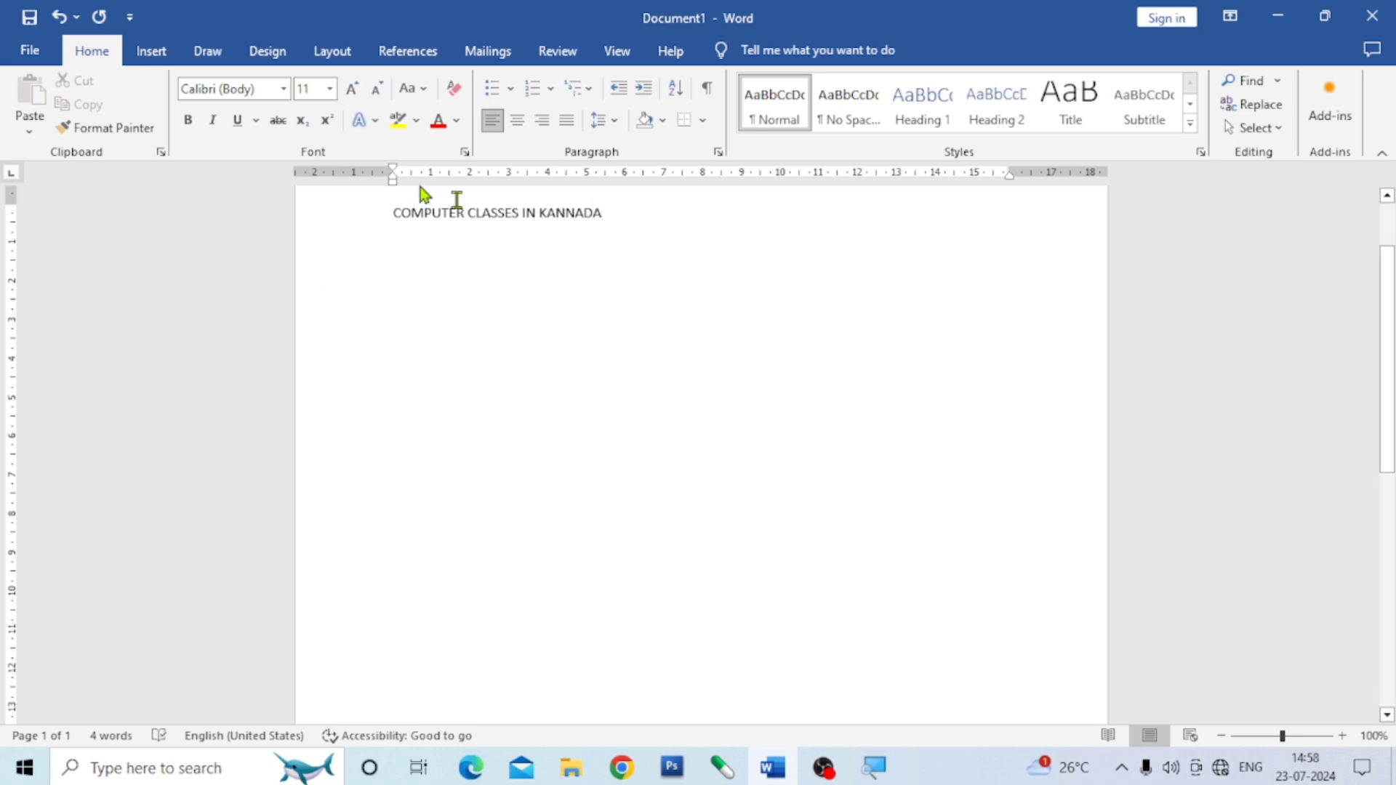
- Change the font of the "COMPUTER CLASSES IN KANNADA" heading to Arial Black
left_click_drag(634, 224, 393, 214)
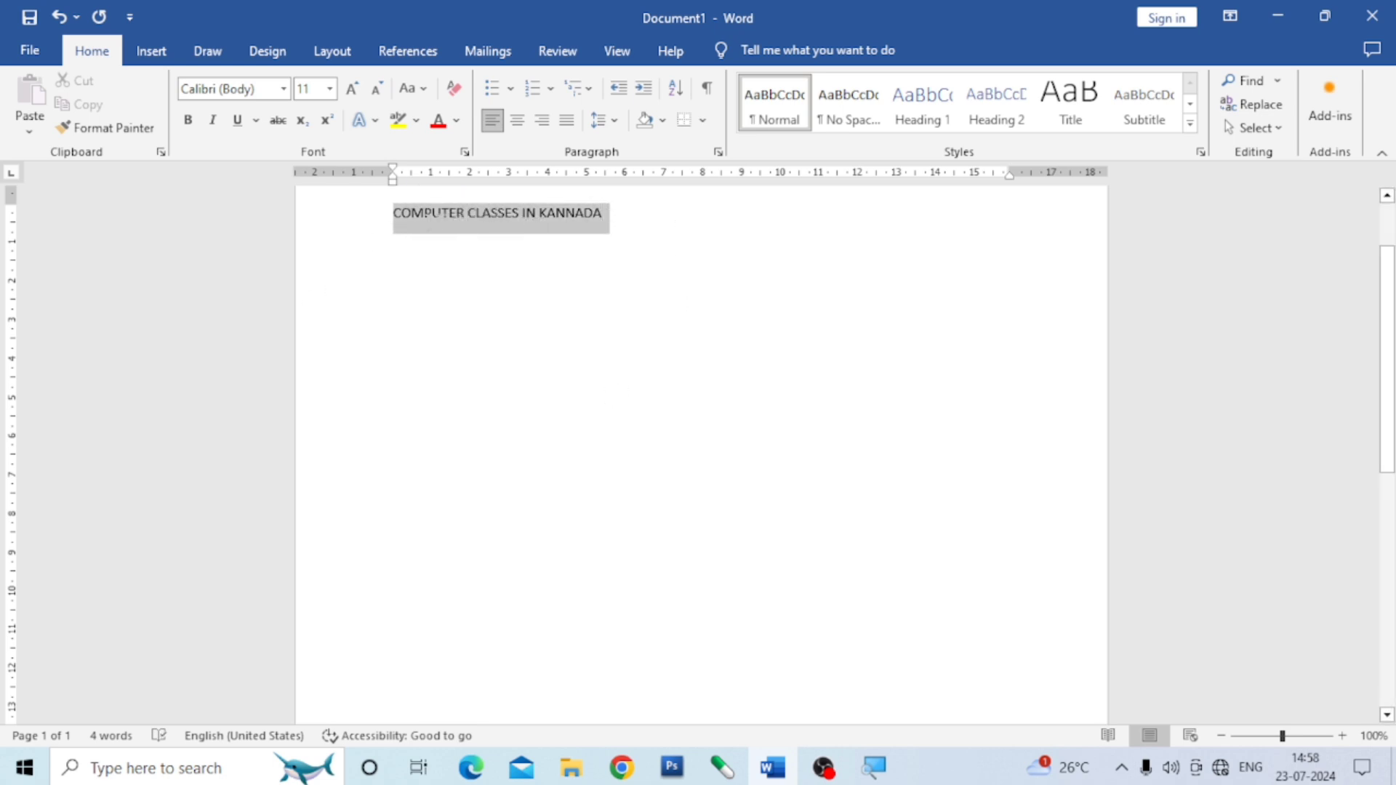
left_click(284, 90)
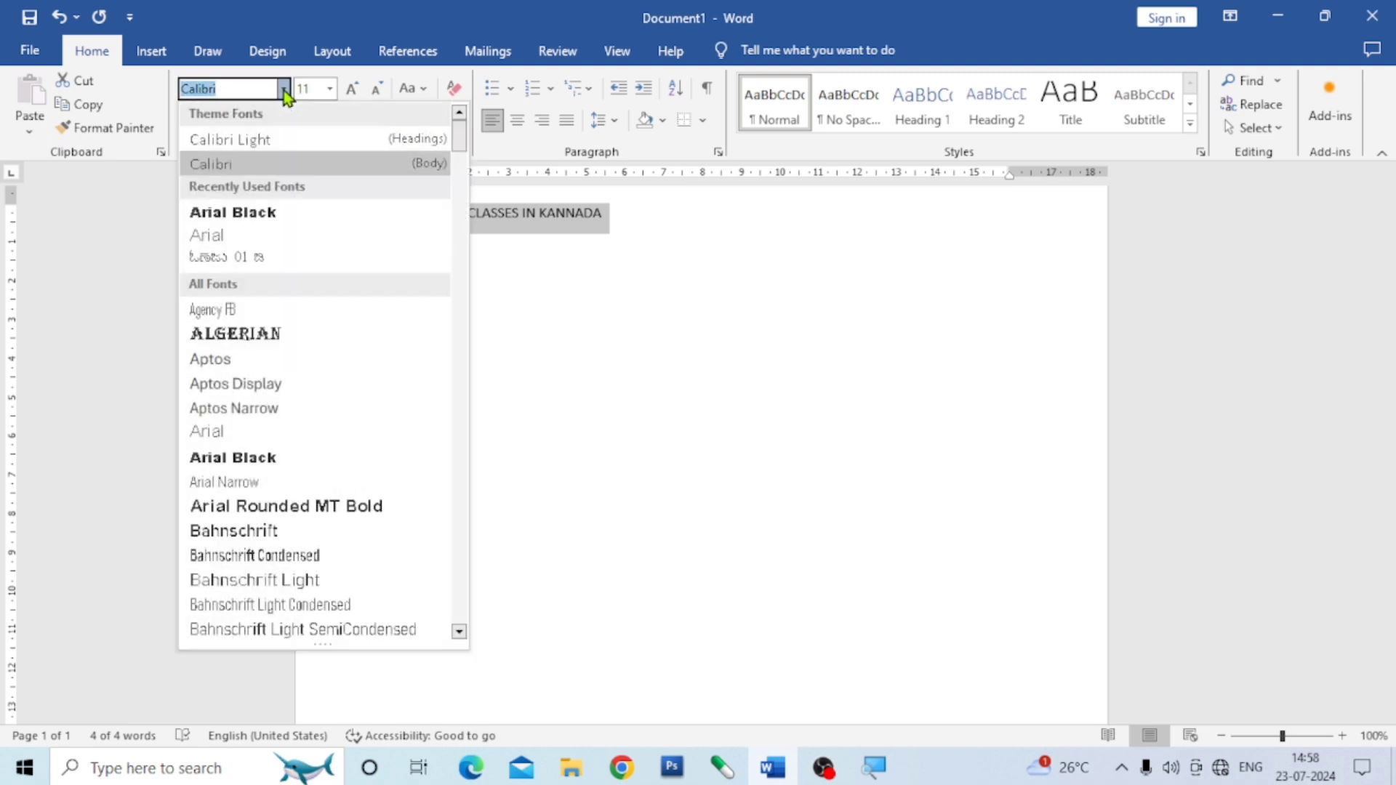
left_click(284, 214)
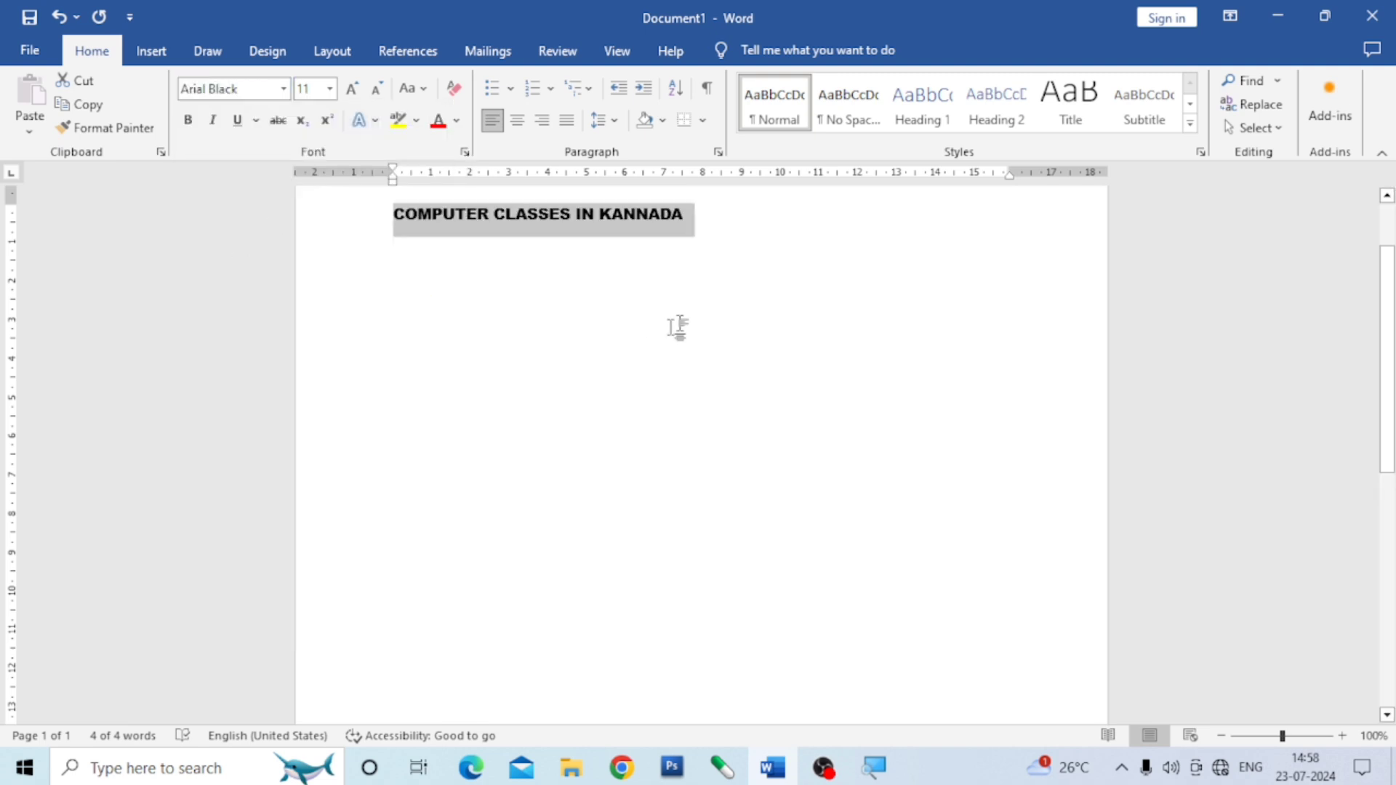
left_click(702, 282)
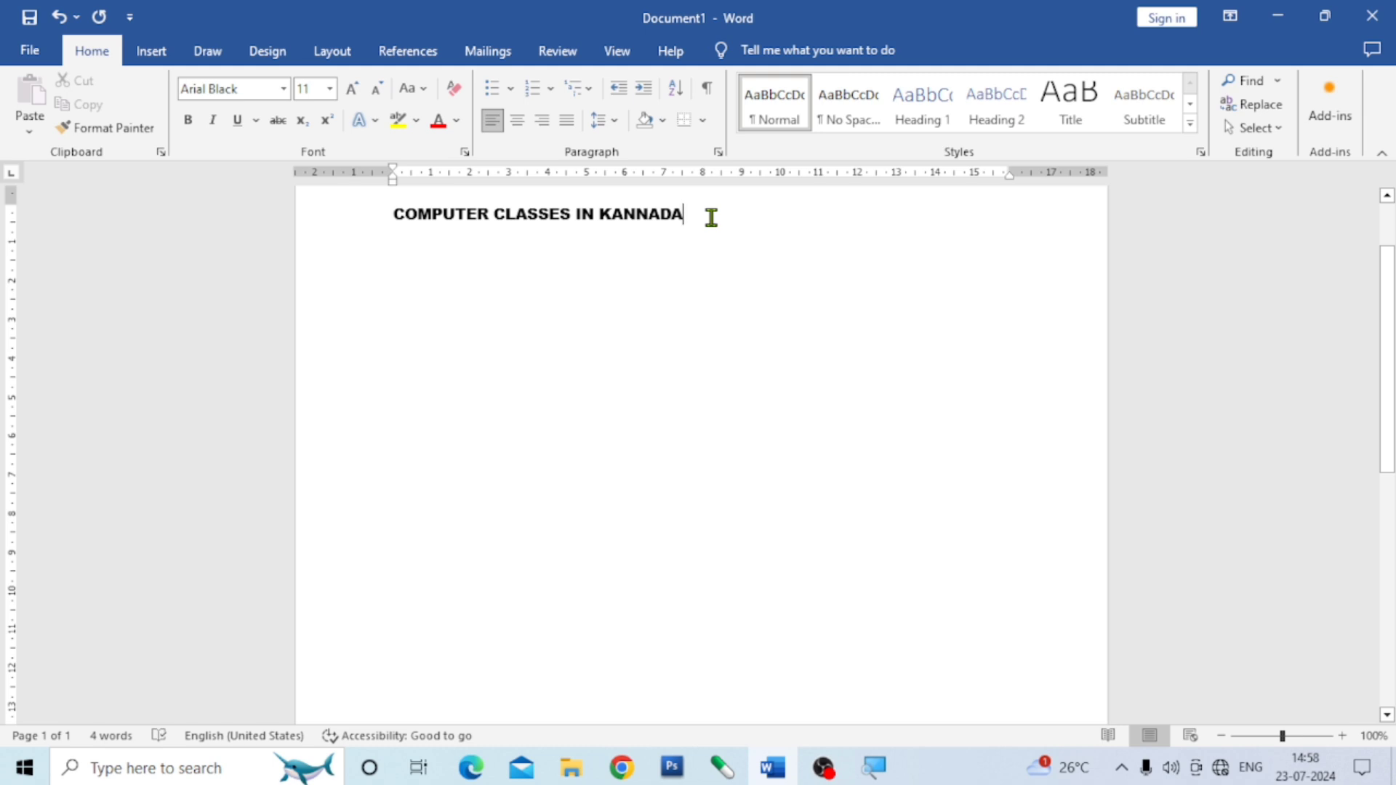
- Enlarge the whole heading text to a font size of 48
left_click_drag(711, 217, 414, 237)
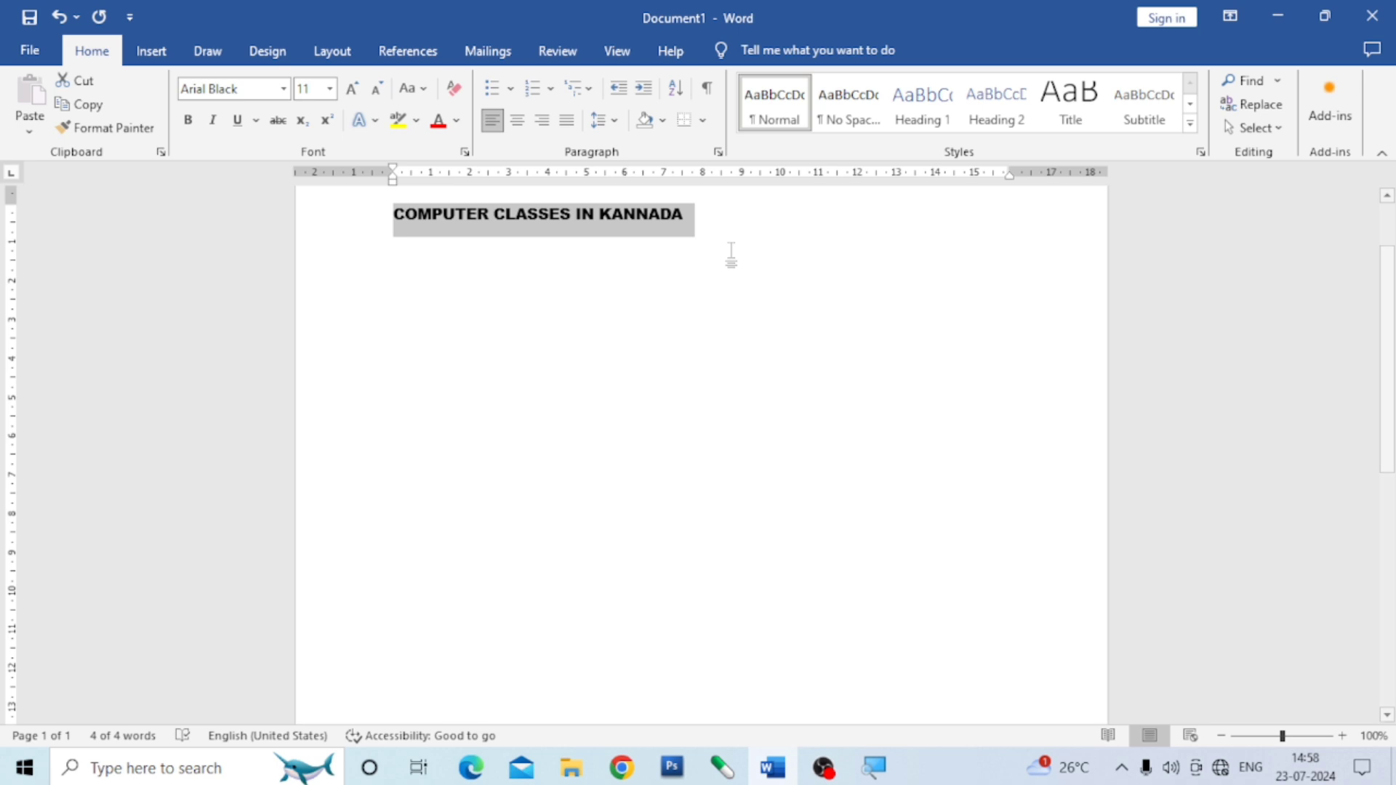
key("ctrl+shift+period")
key("ctrl+shift+period")
key("ctrl+shift+period")
key("ctrl+shift+period")
key("ctrl+shift+period")
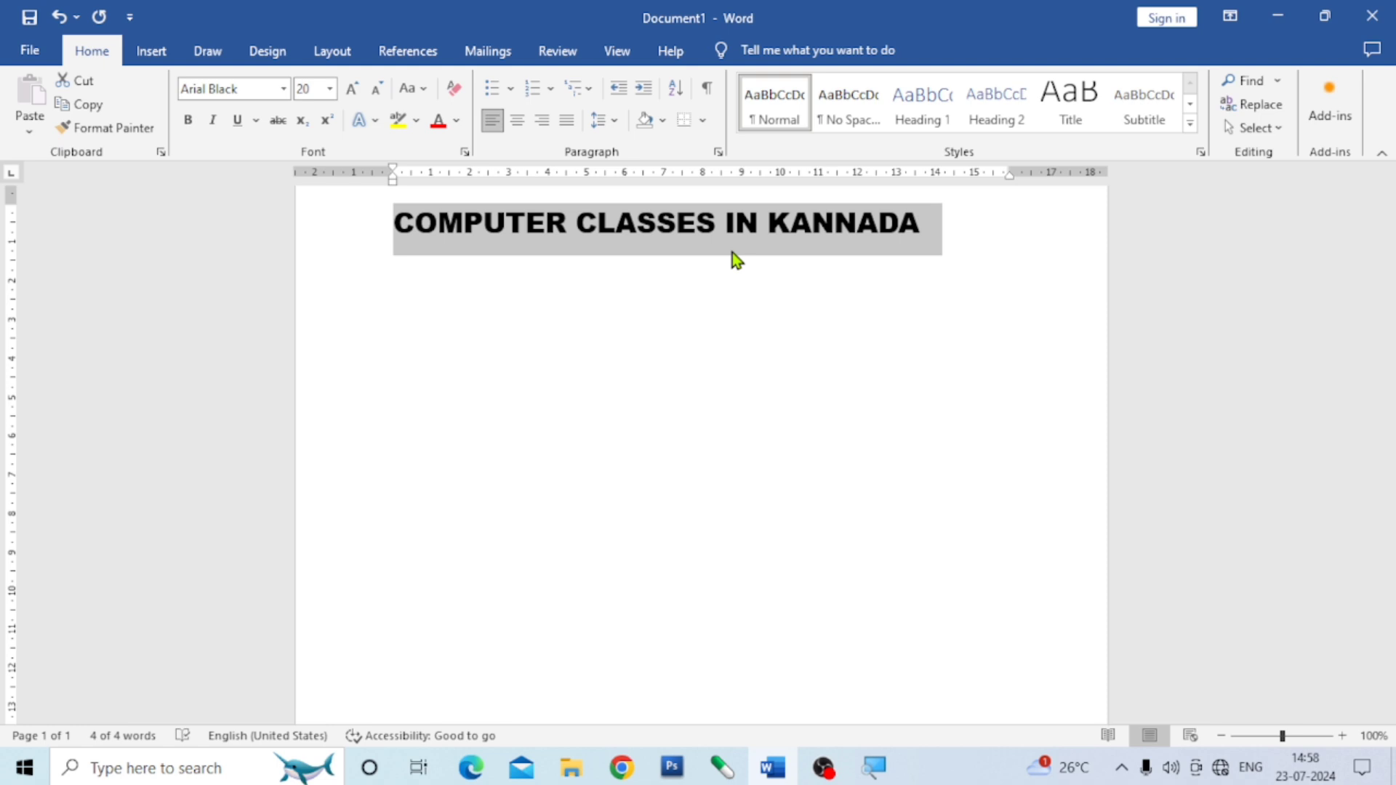
key("ctrl+shift+period")
key("ctrl+shift+period")
key("ctrl+shift+period")
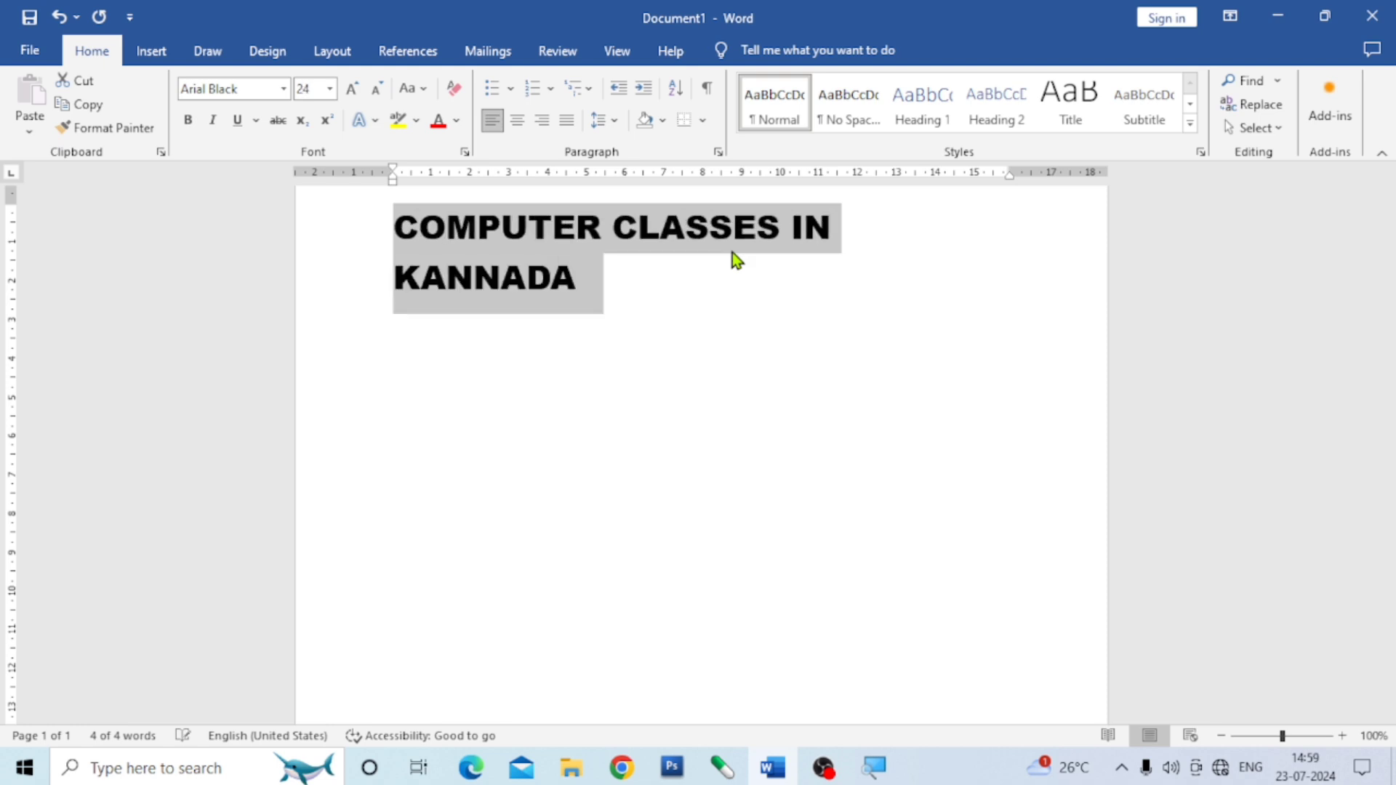
key("ctrl+shift+period")
key("ctrl+shift+period")
key("ctrl+shift+period")
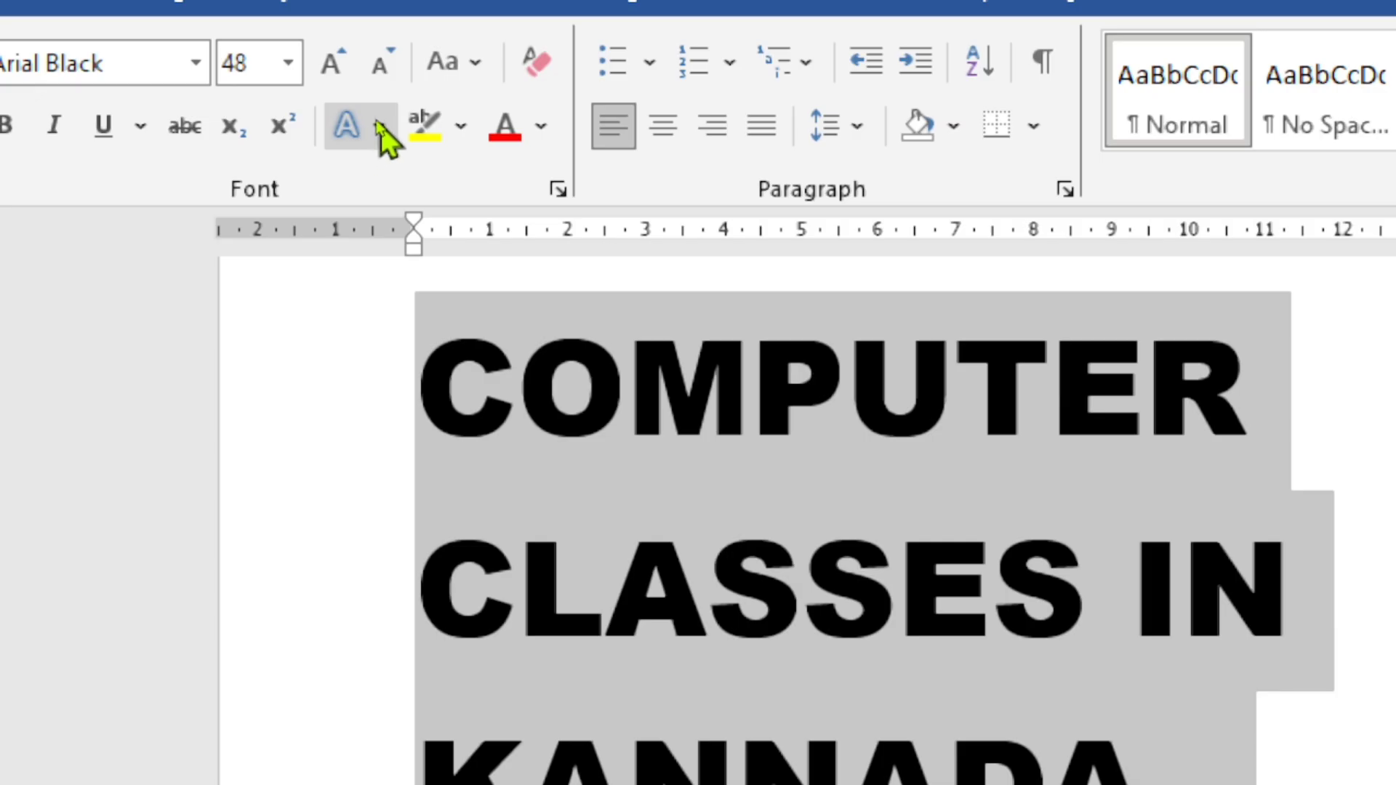
- Apply the preset text effect with hollow letters and a blue outline, in the second row, to the heading
left_click(380, 126)
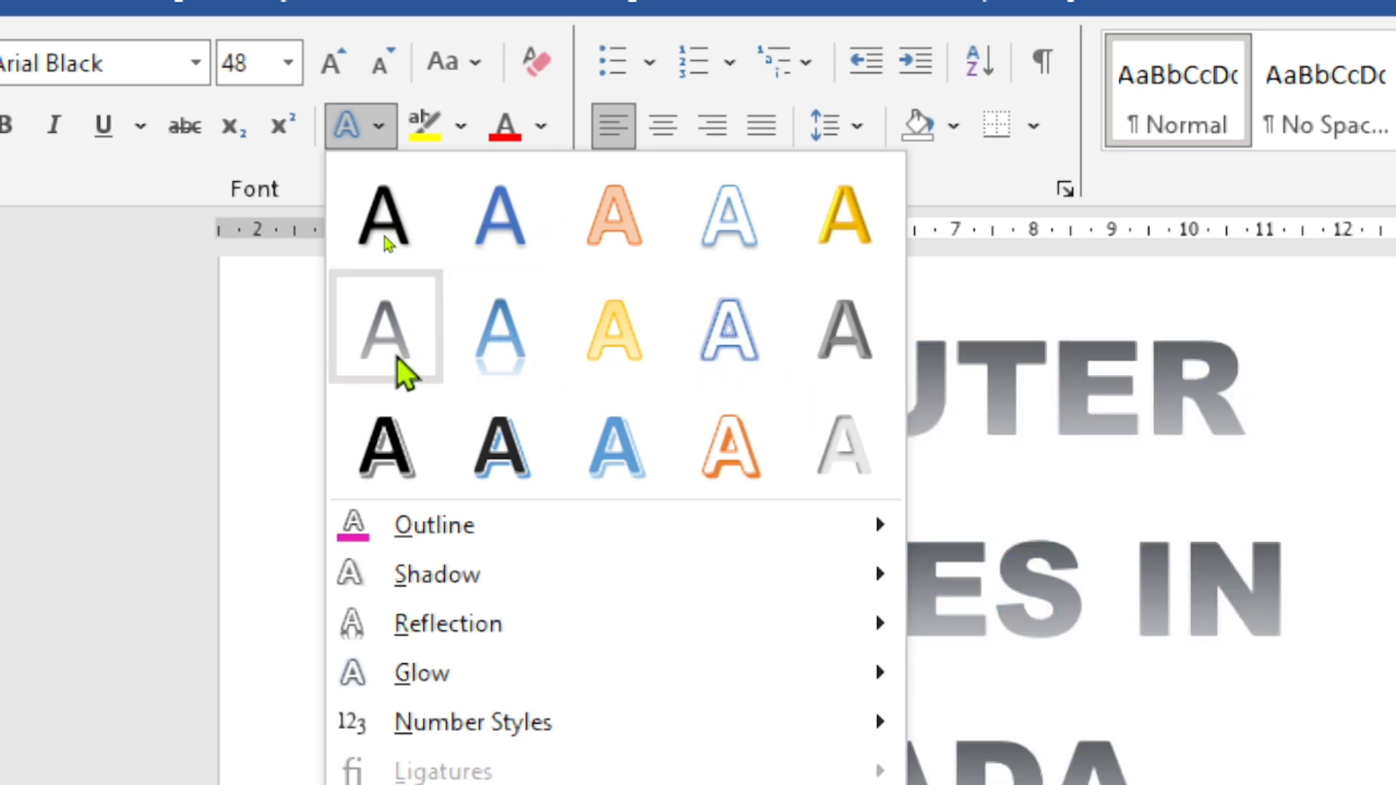
left_click(729, 352)
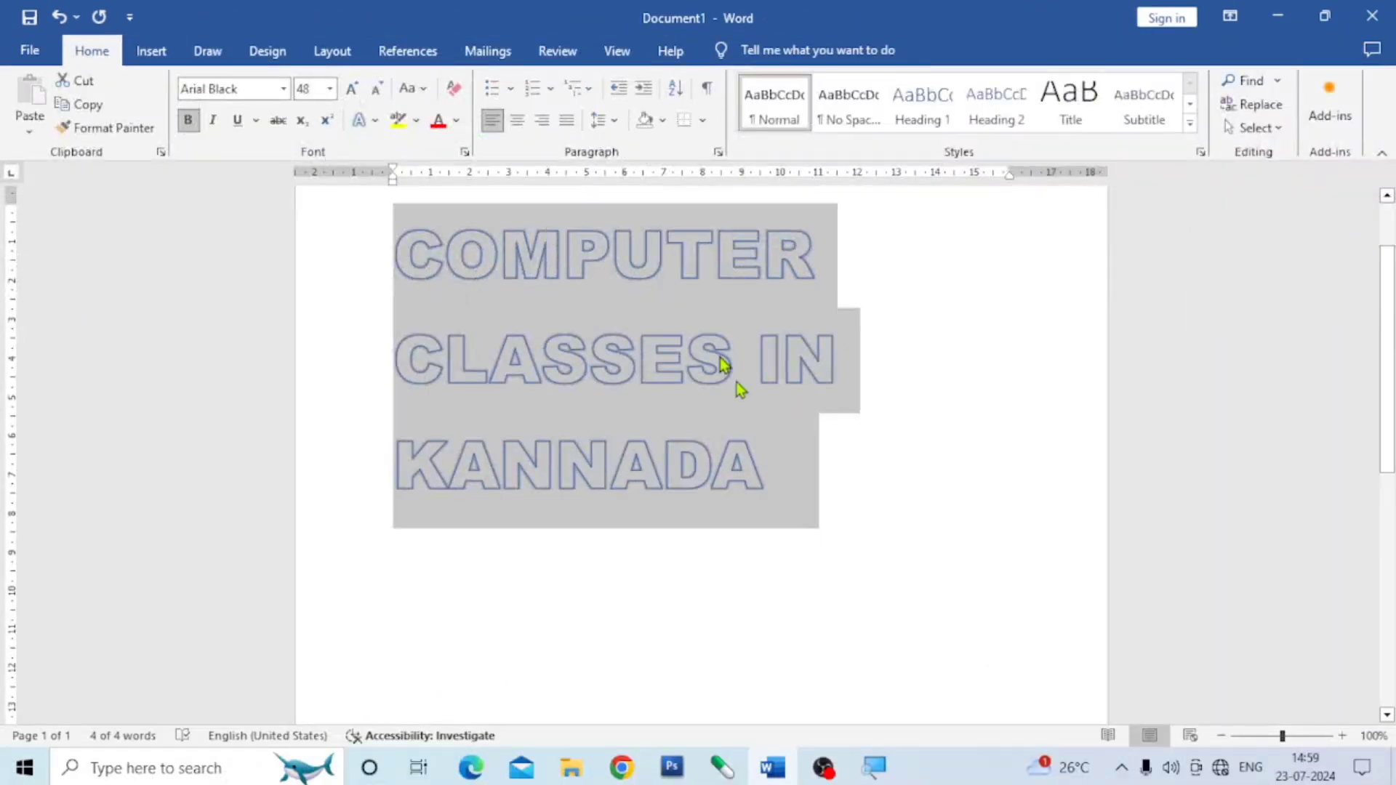
left_click(816, 484)
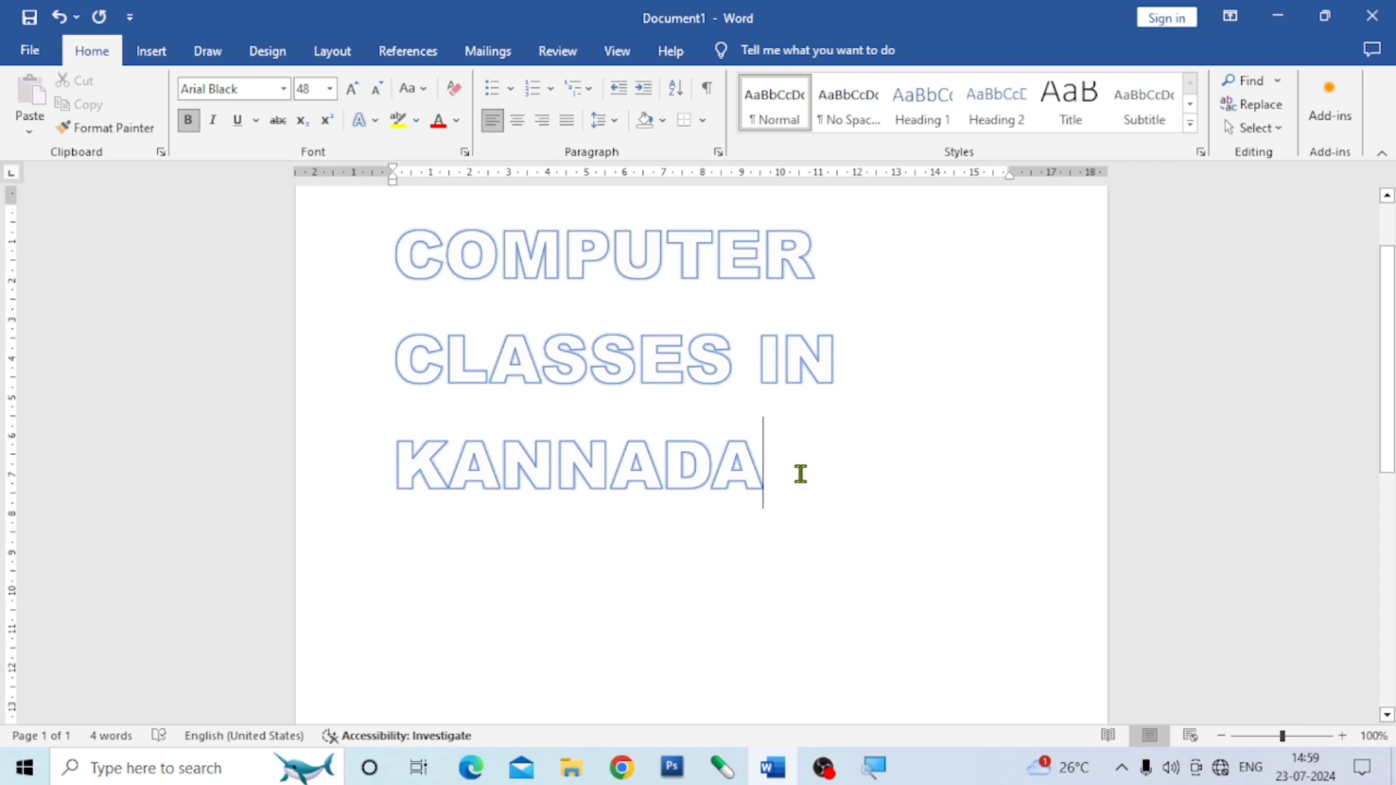
- Change the outline colour of the whole heading text to the recently used magenta
left_click_drag(777, 471, 461, 268)
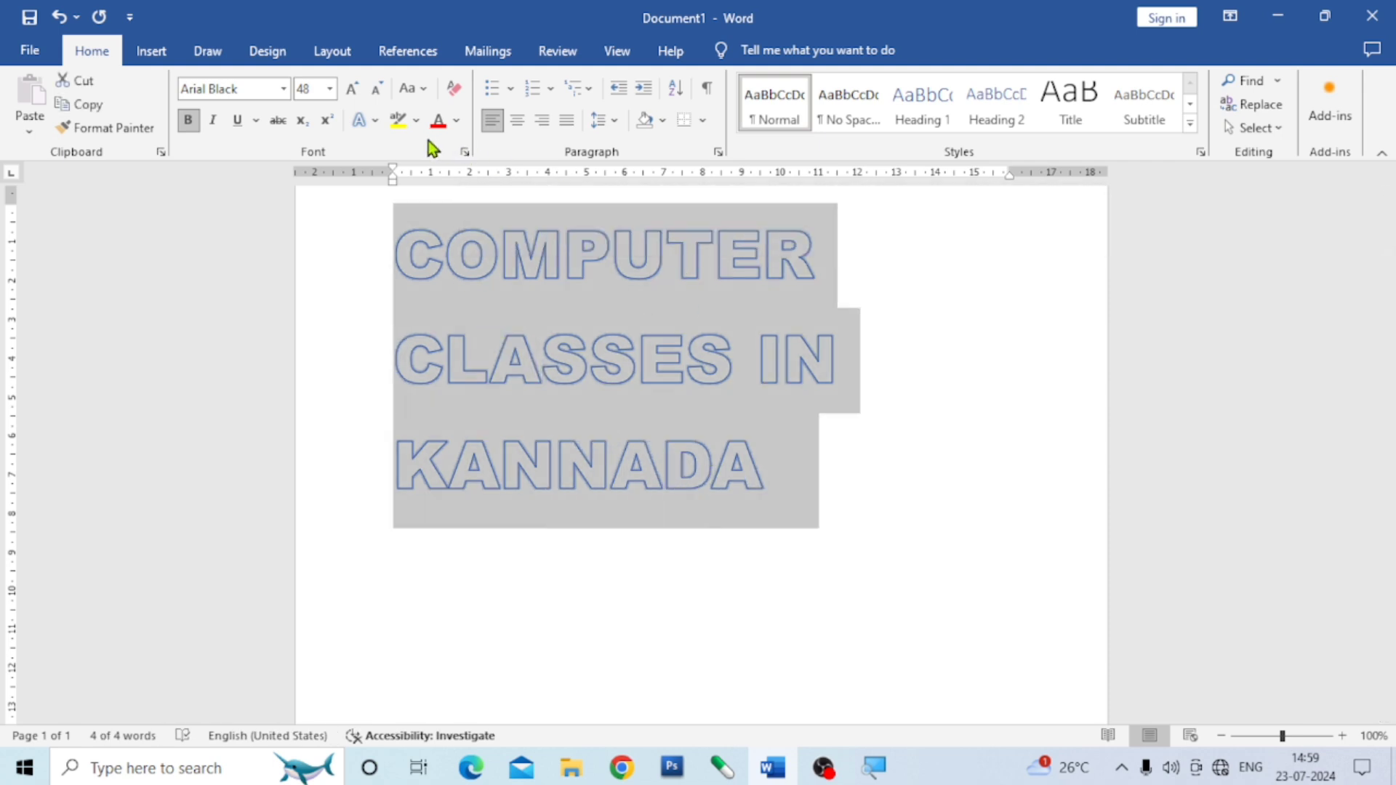
left_click(375, 122)
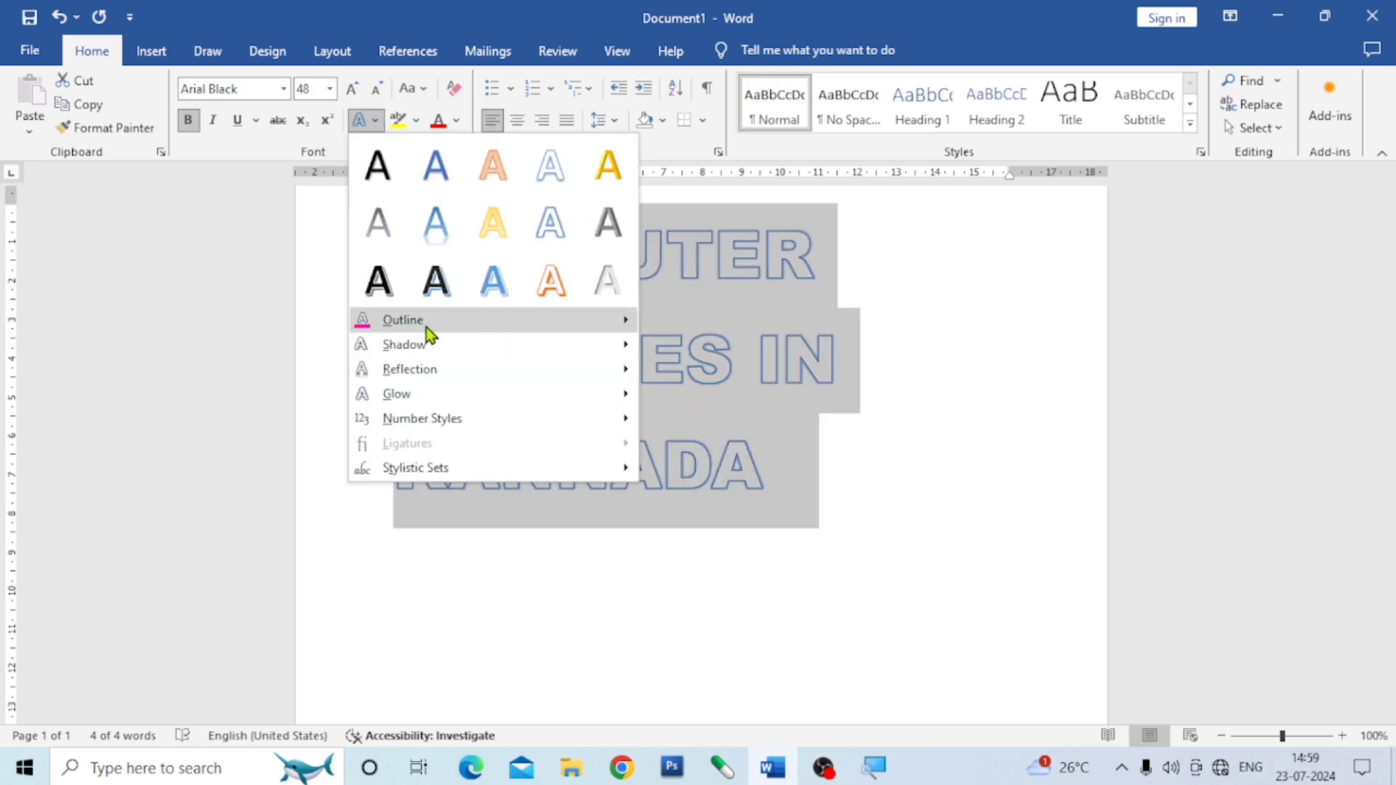
mouse_move(426, 325)
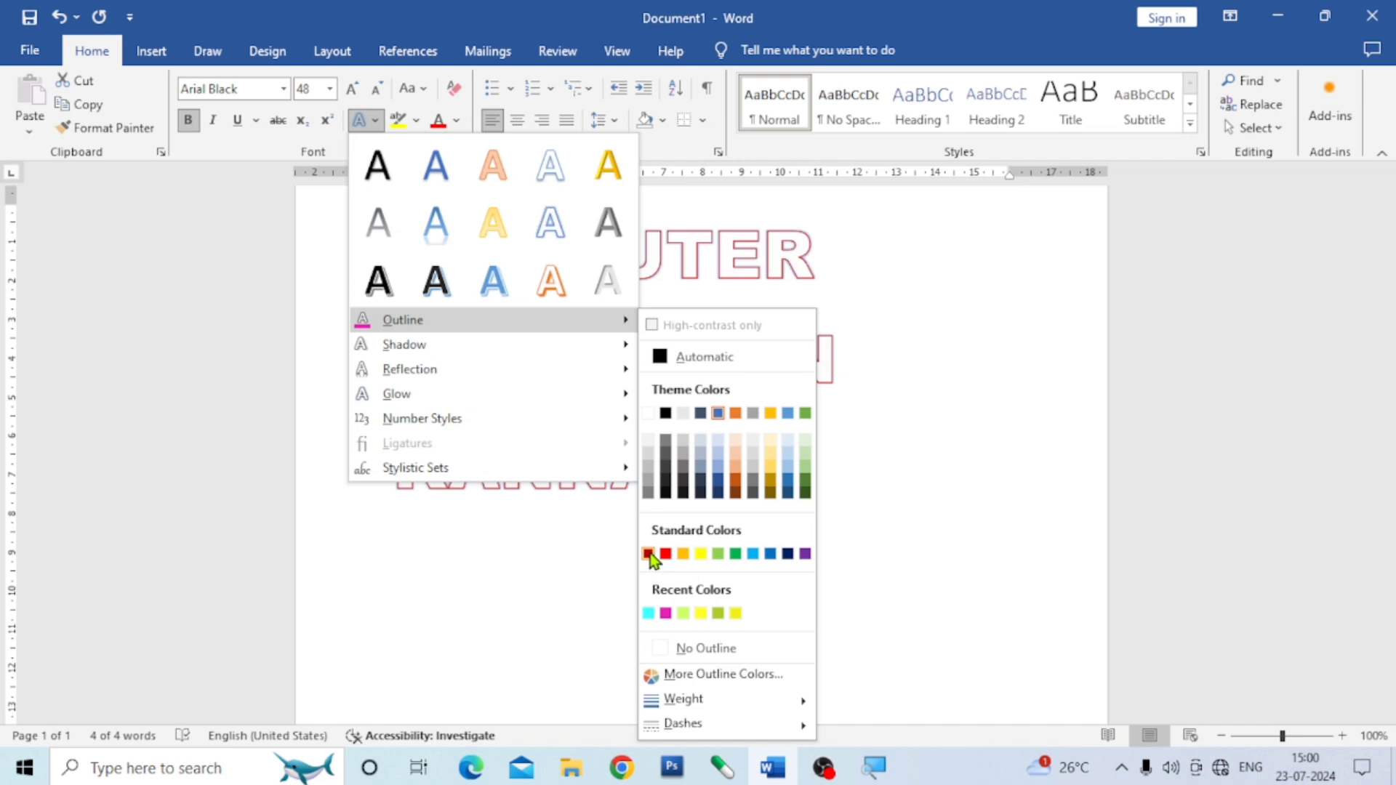
left_click(665, 613)
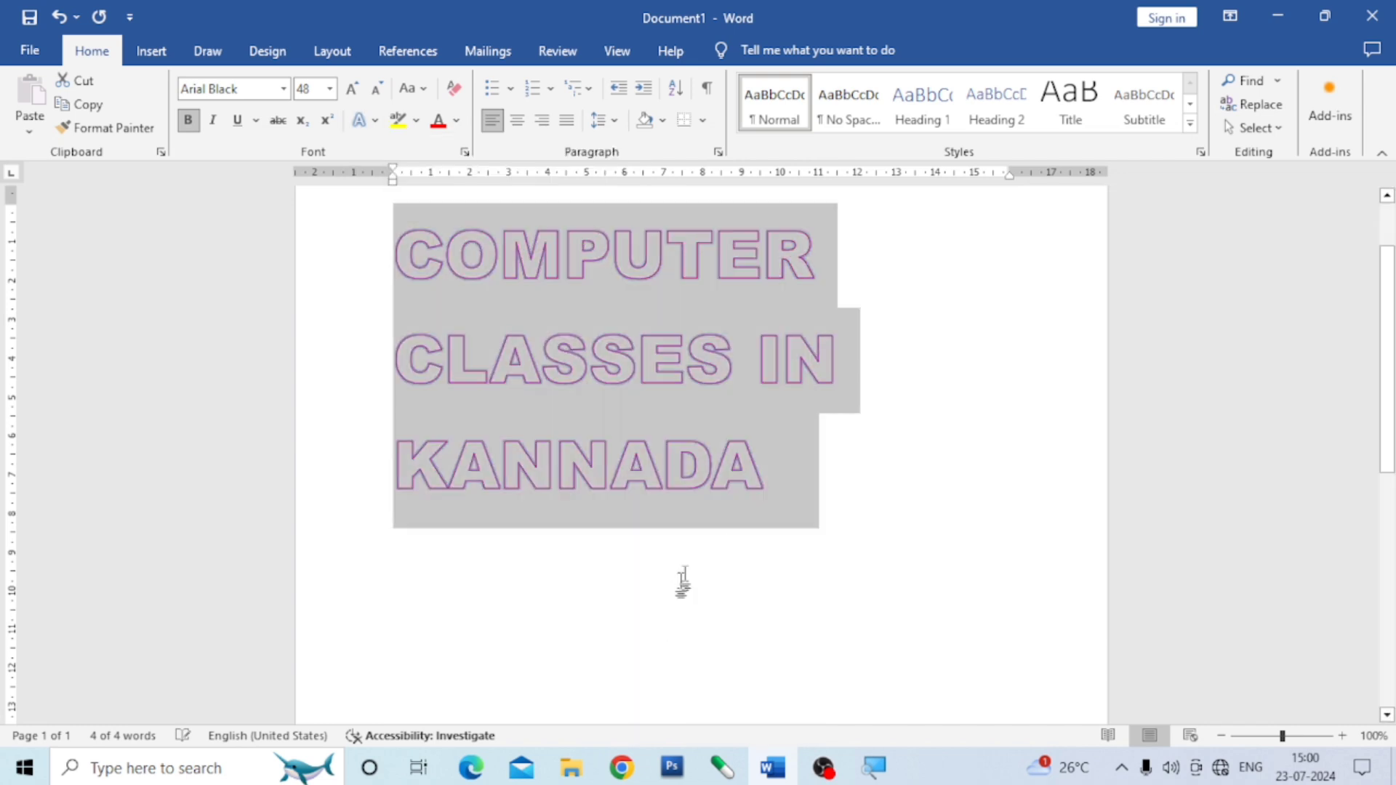
- Try a text outline weight of 1 pt on the heading
left_click(374, 124)
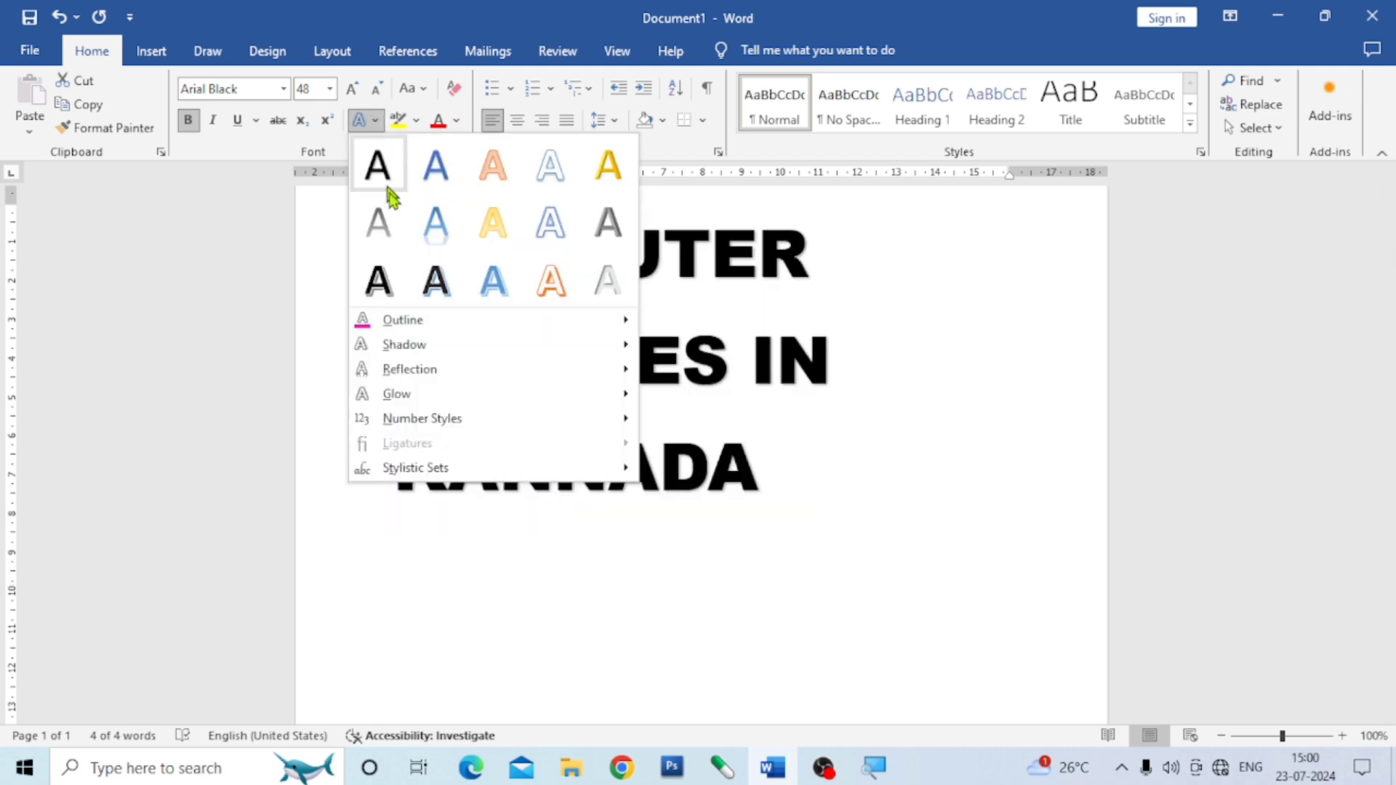
mouse_move(419, 324)
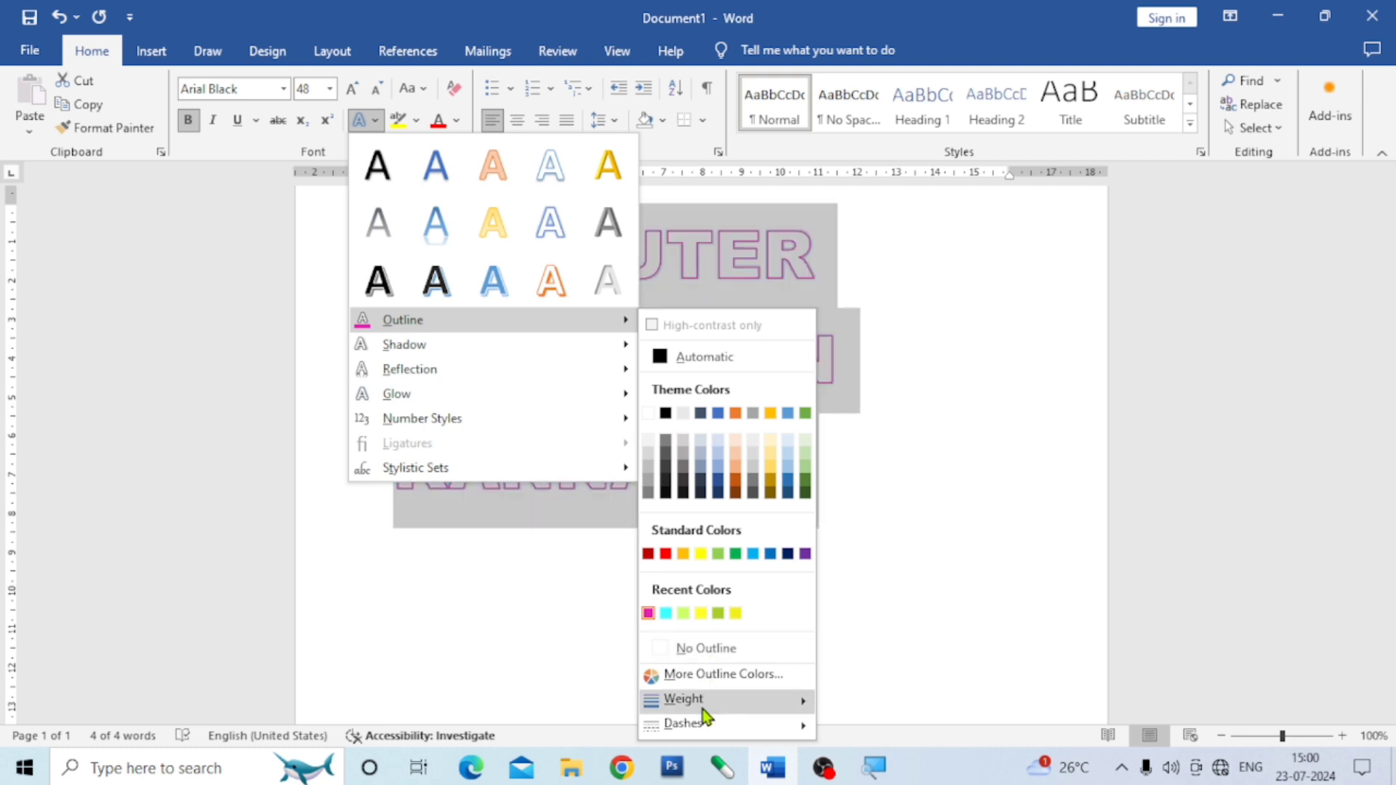
mouse_move(702, 706)
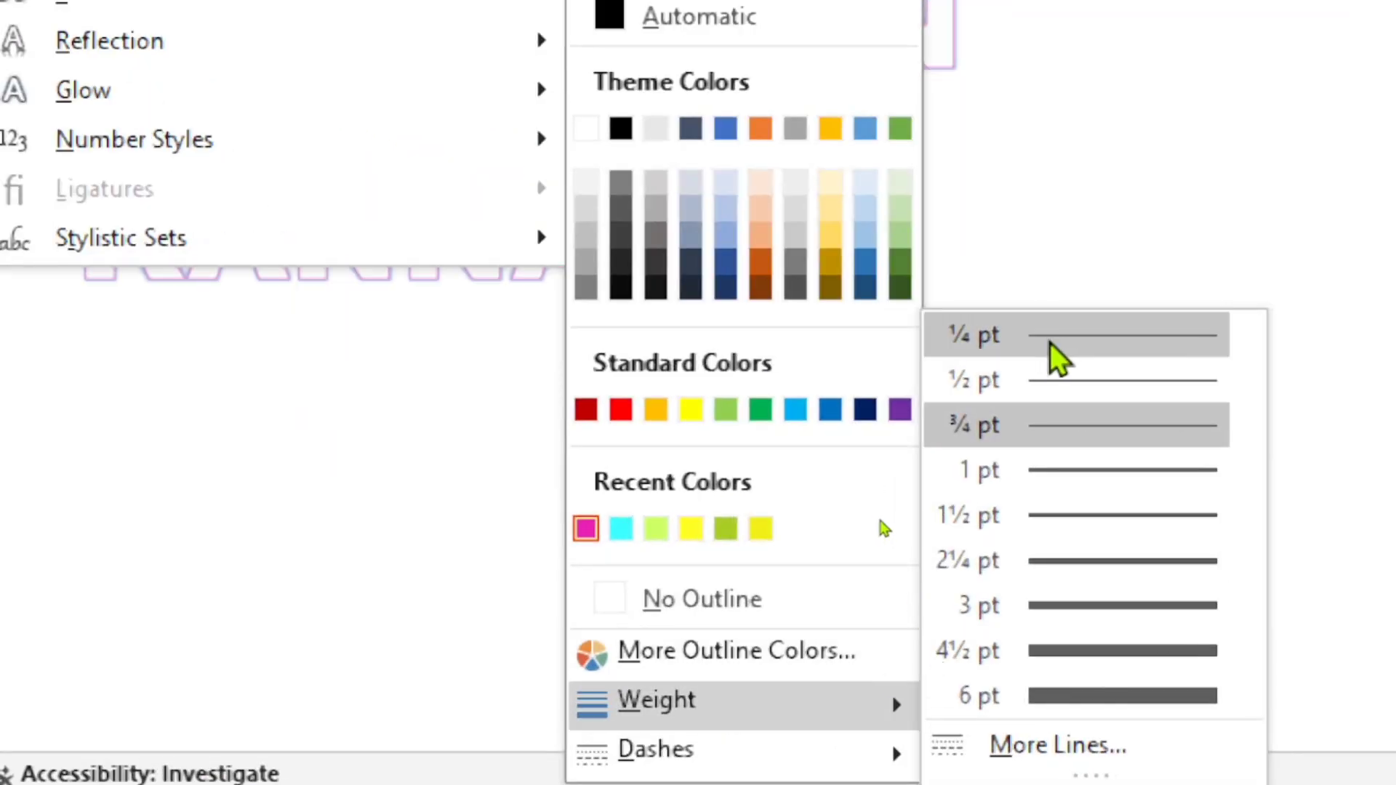
left_click(1072, 471)
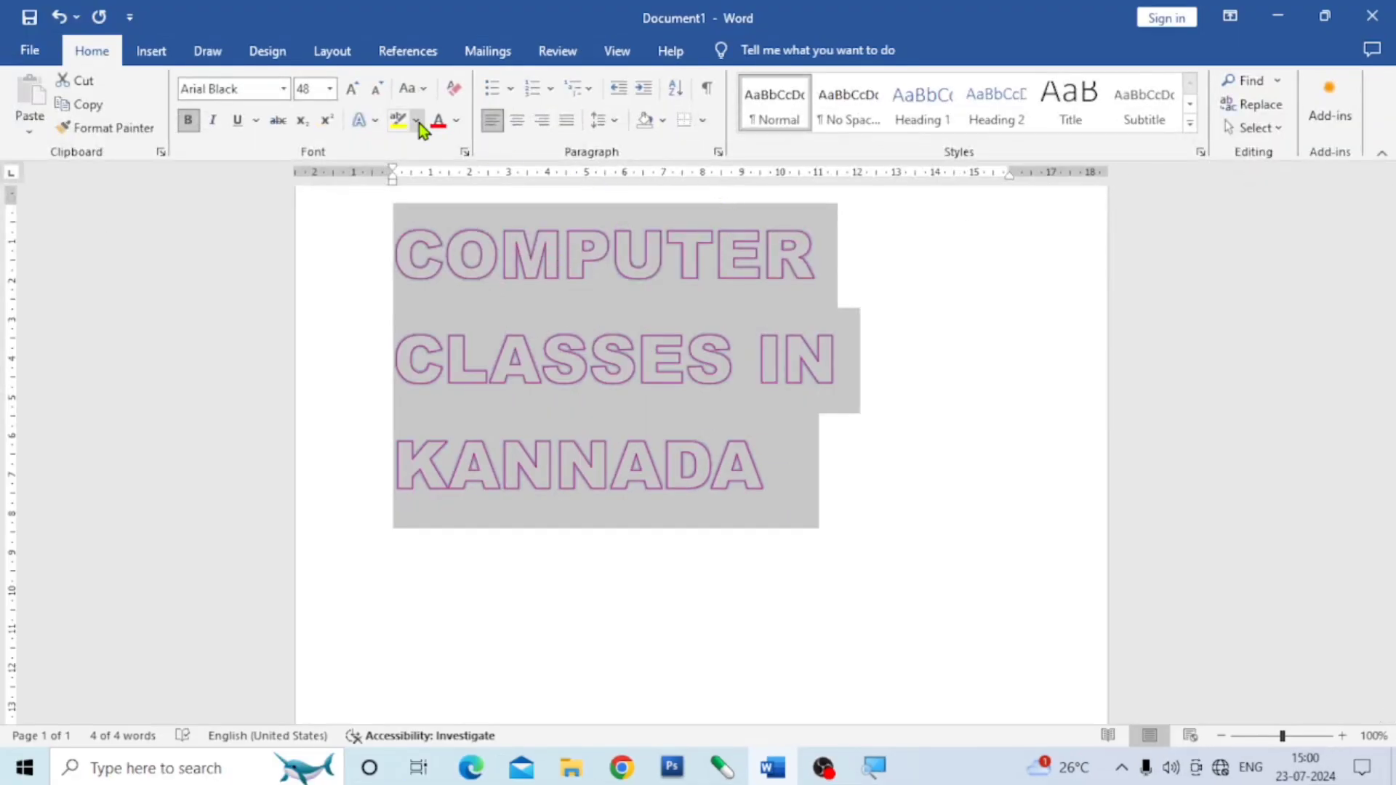
- Set the heading's text outline weight to 3 pt
left_click(372, 121)
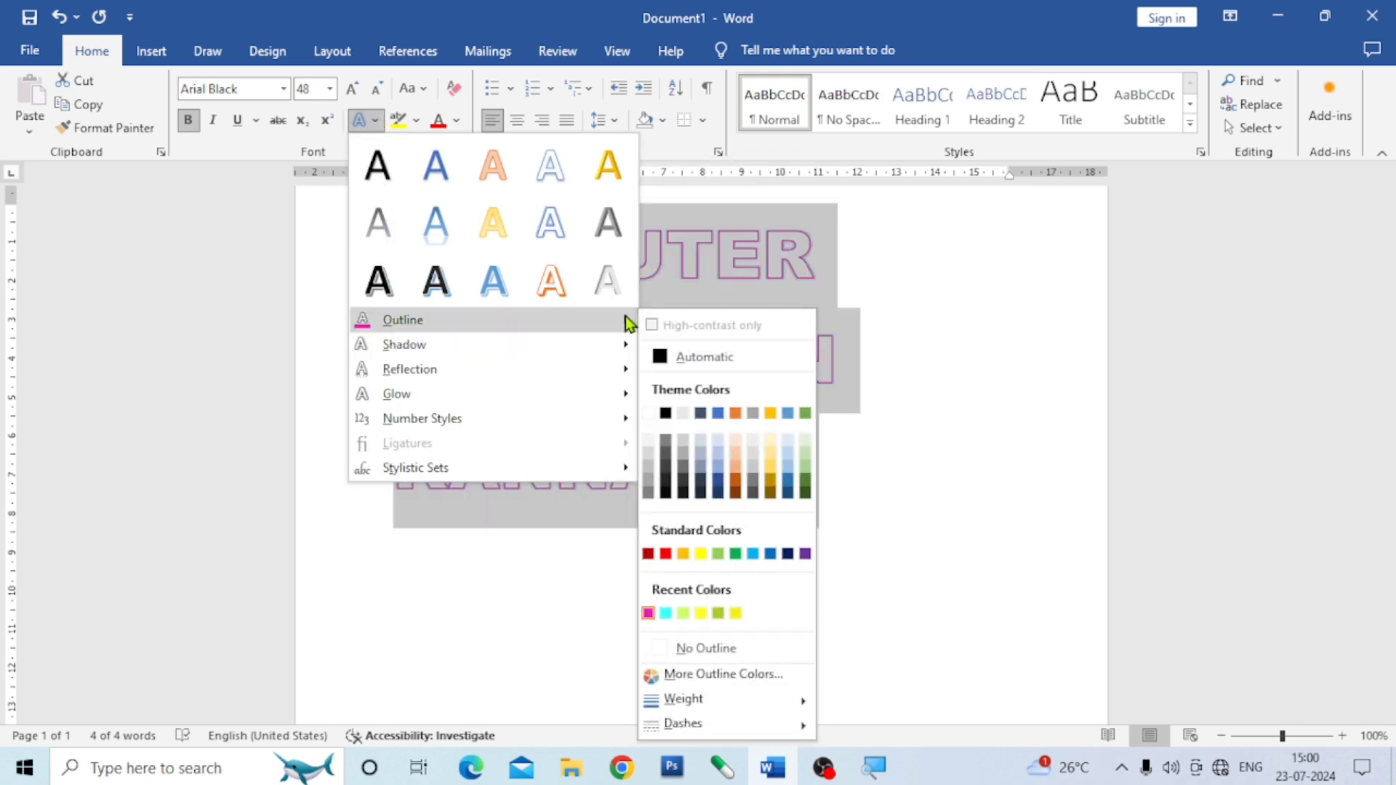
mouse_move(714, 696)
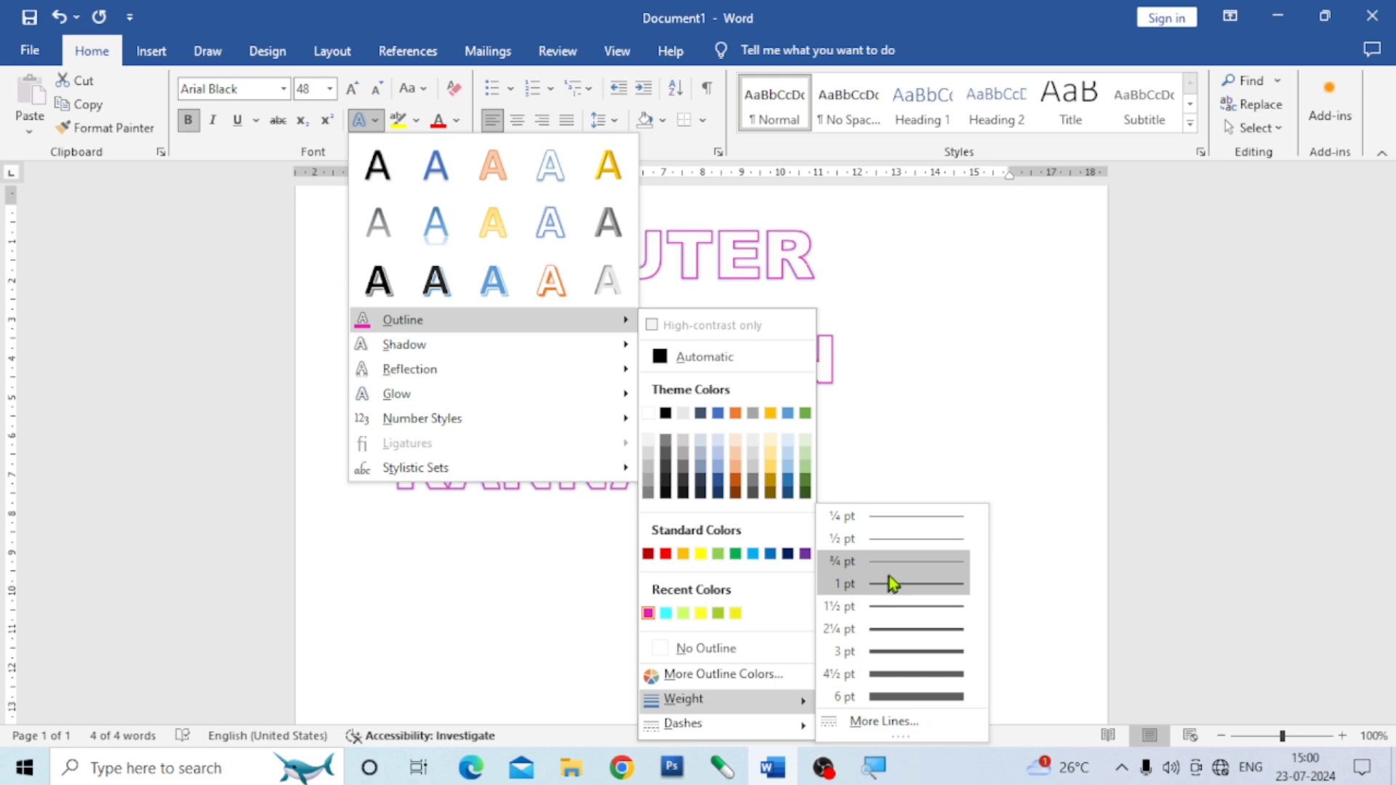
left_click(904, 651)
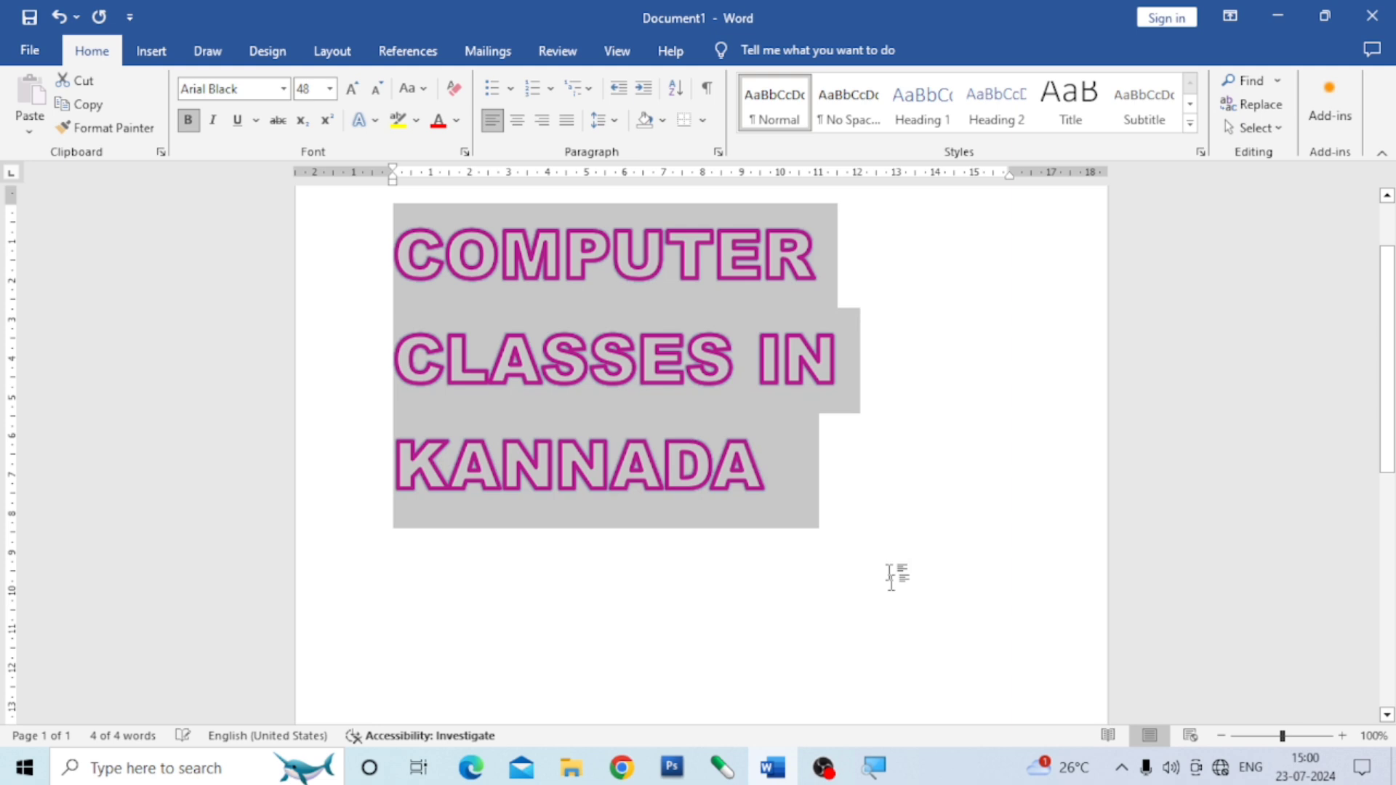
left_click(866, 524)
- Apply the square-dotted dash style to the outline of the whole heading text
left_click_drag(795, 477, 463, 270)
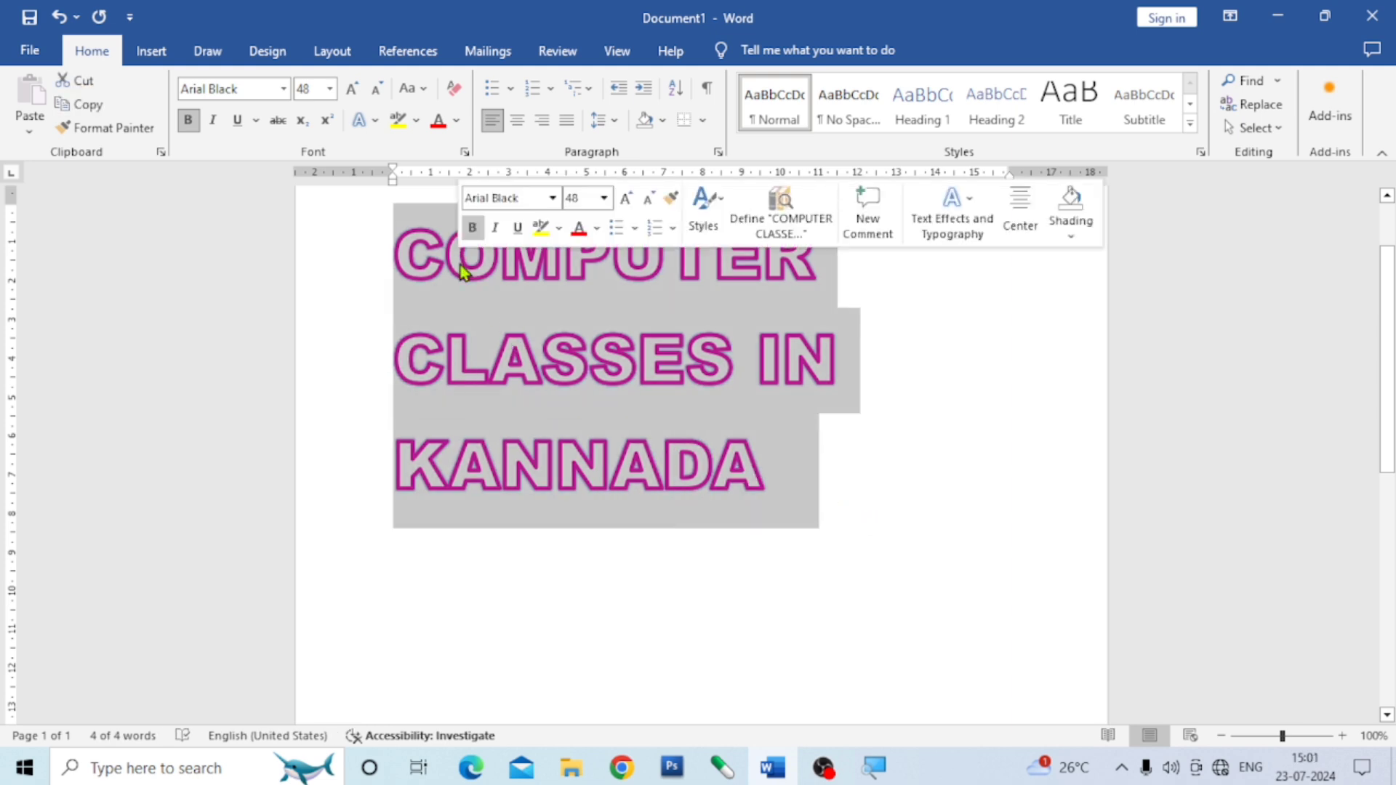
left_click(374, 121)
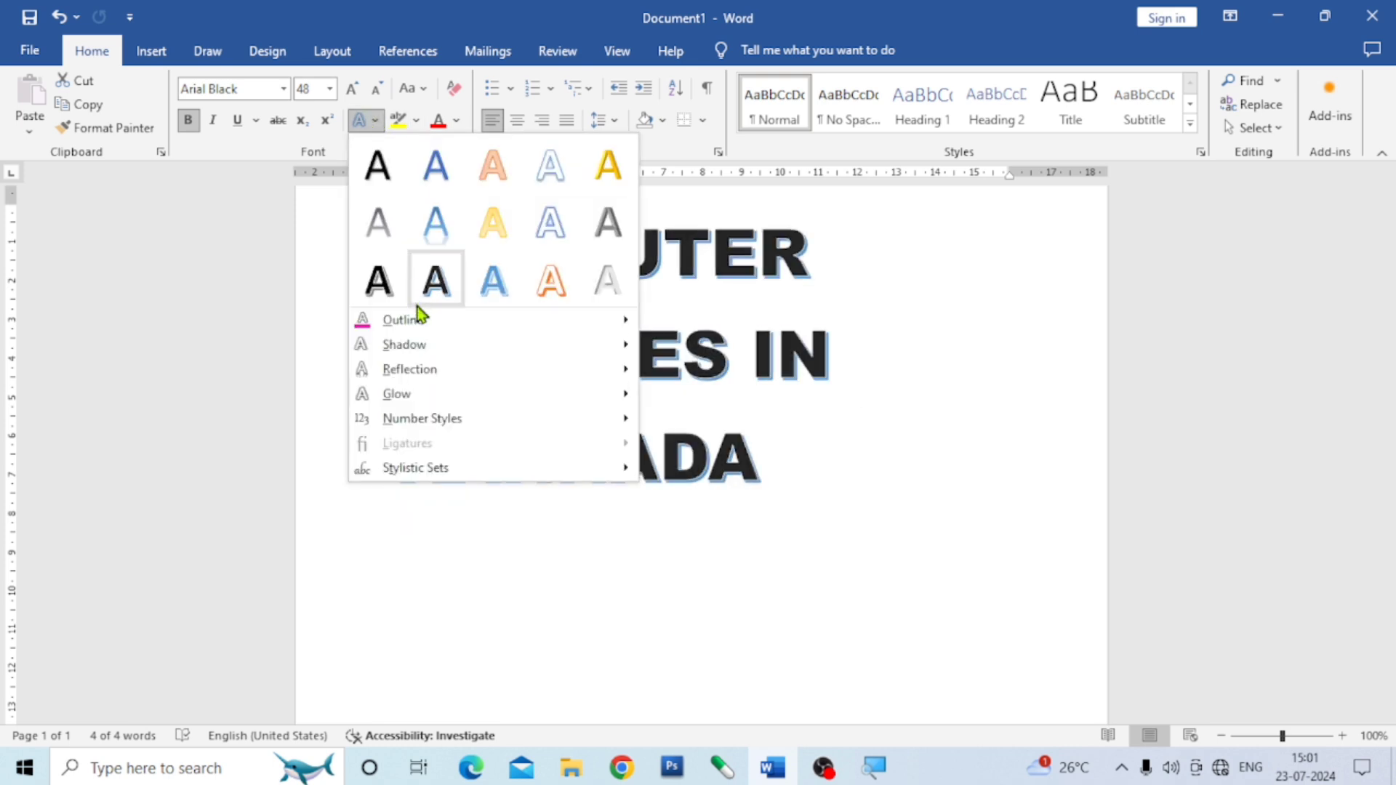
mouse_move(570, 331)
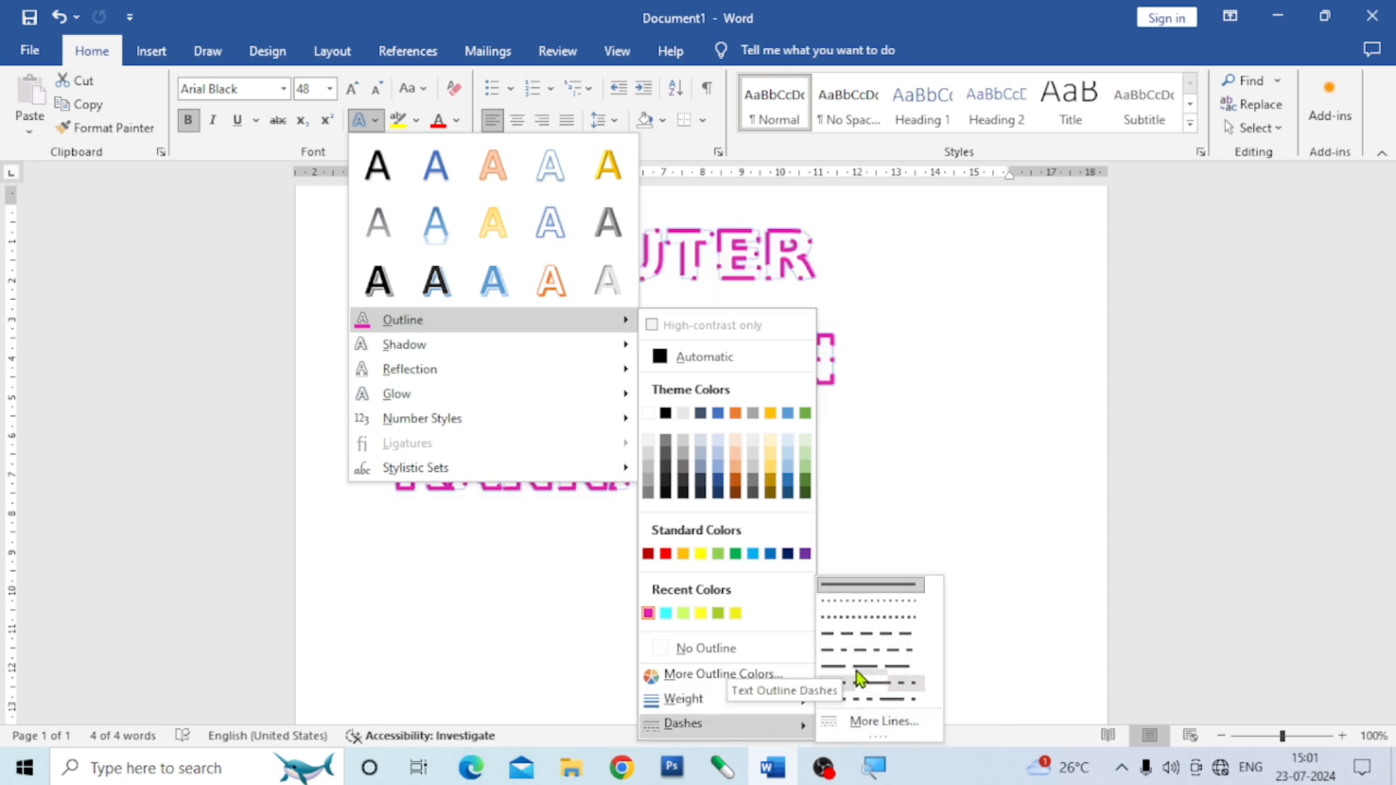
left_click(882, 617)
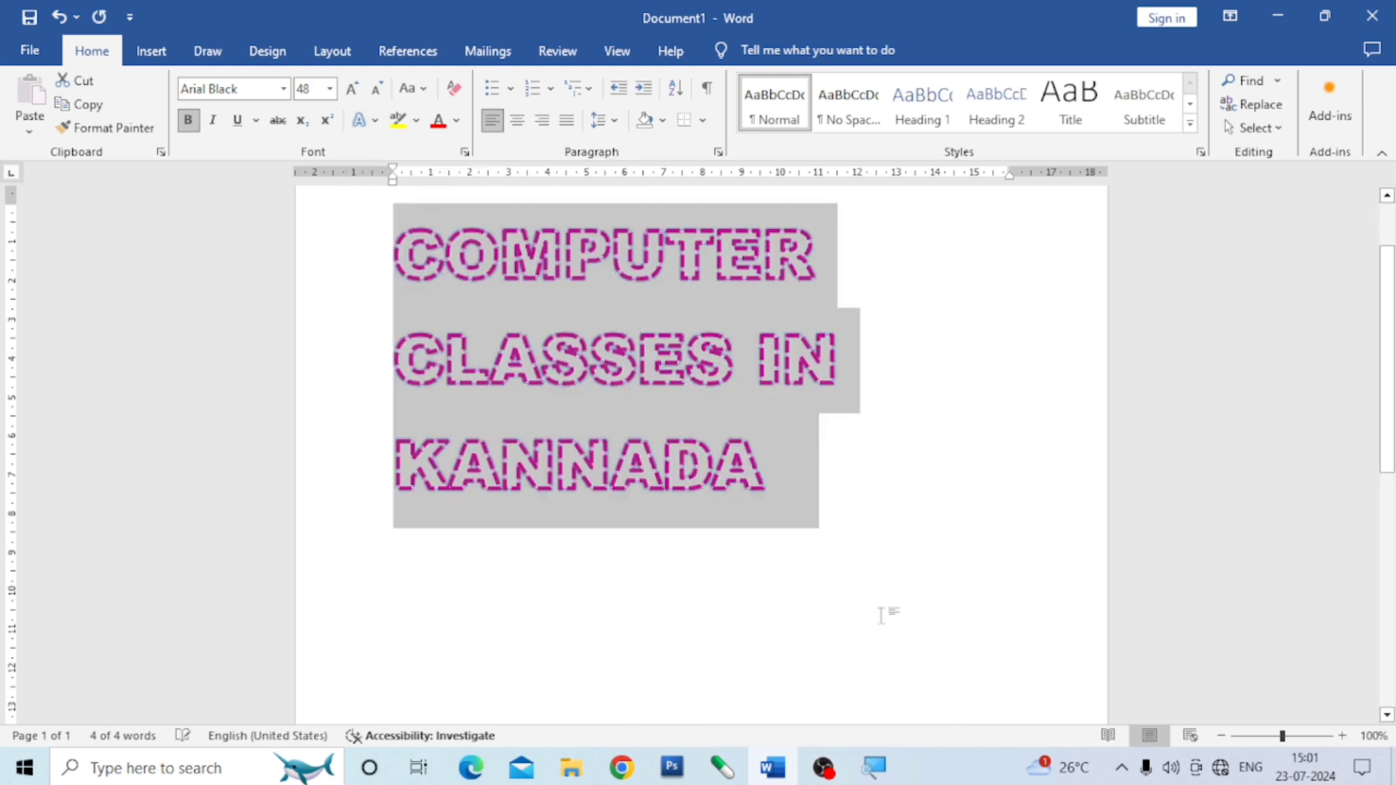
left_click(829, 522)
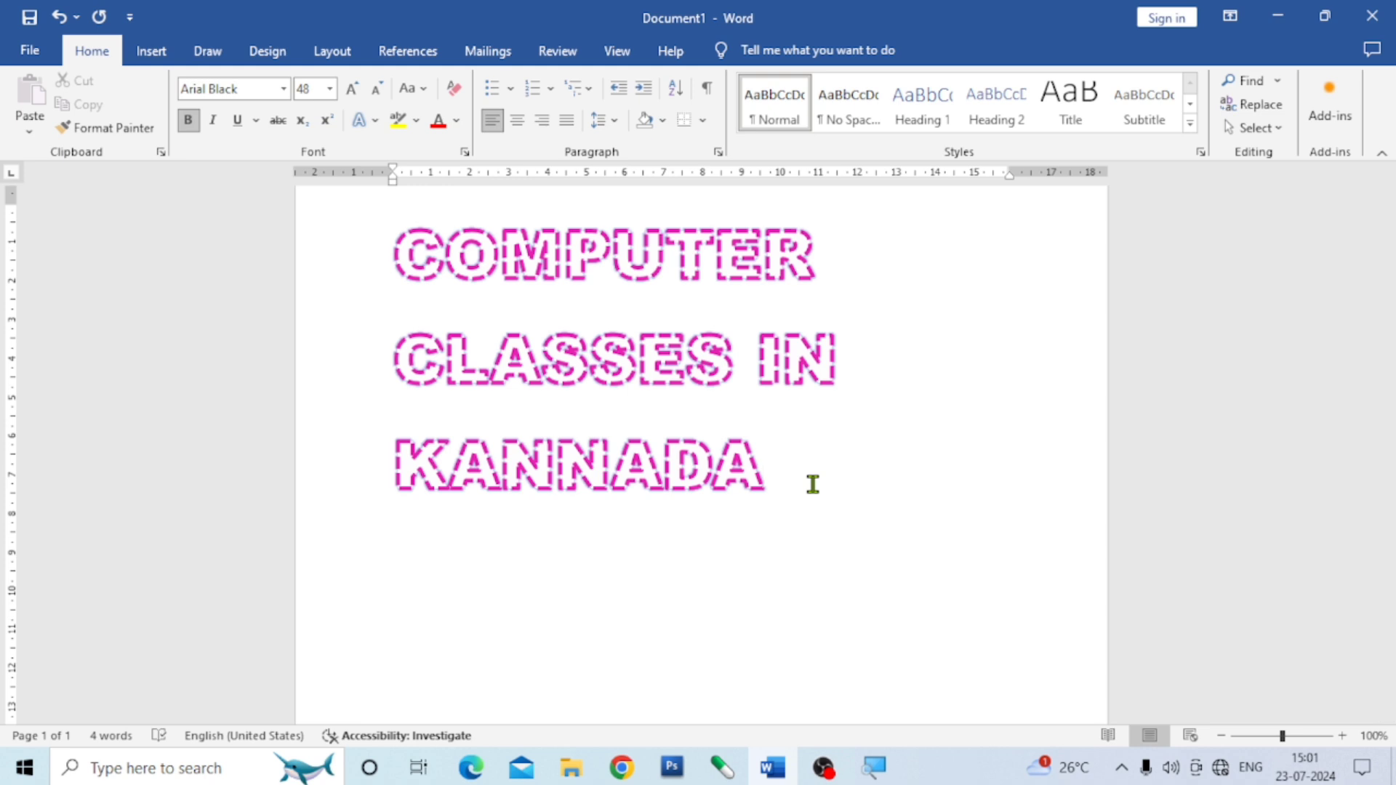
- Open the detailed text outline settings in Format Text Effects for the whole heading
left_click_drag(779, 477, 421, 289)
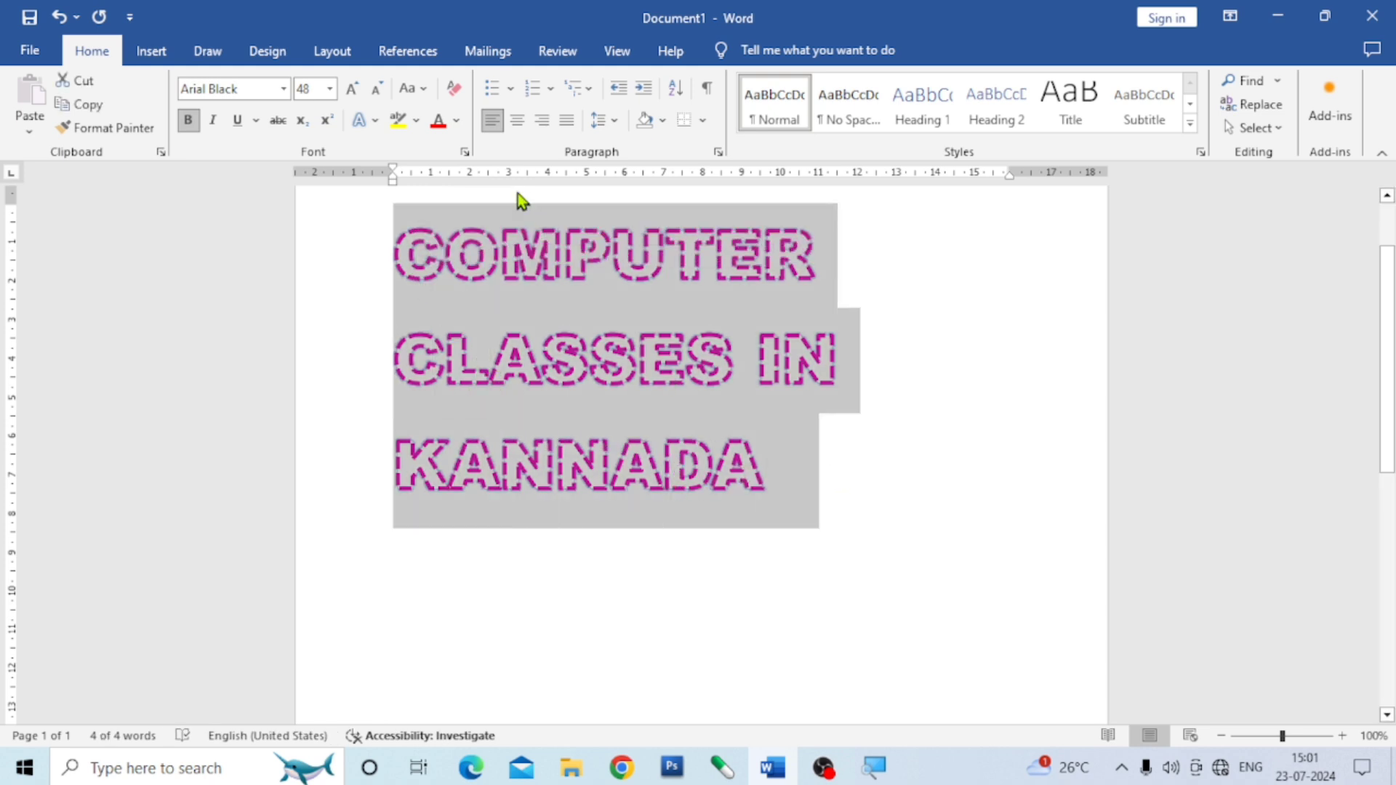
left_click(373, 122)
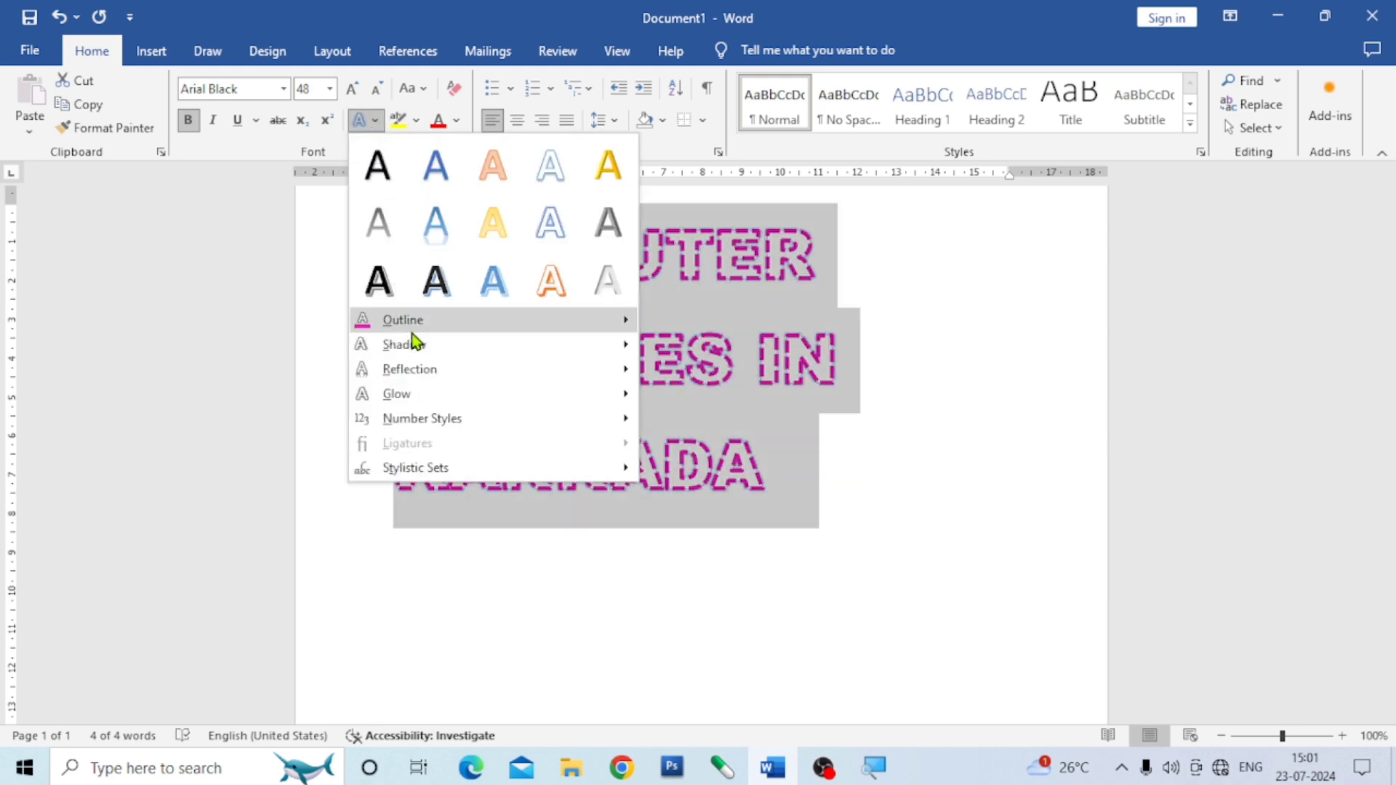
mouse_move(411, 333)
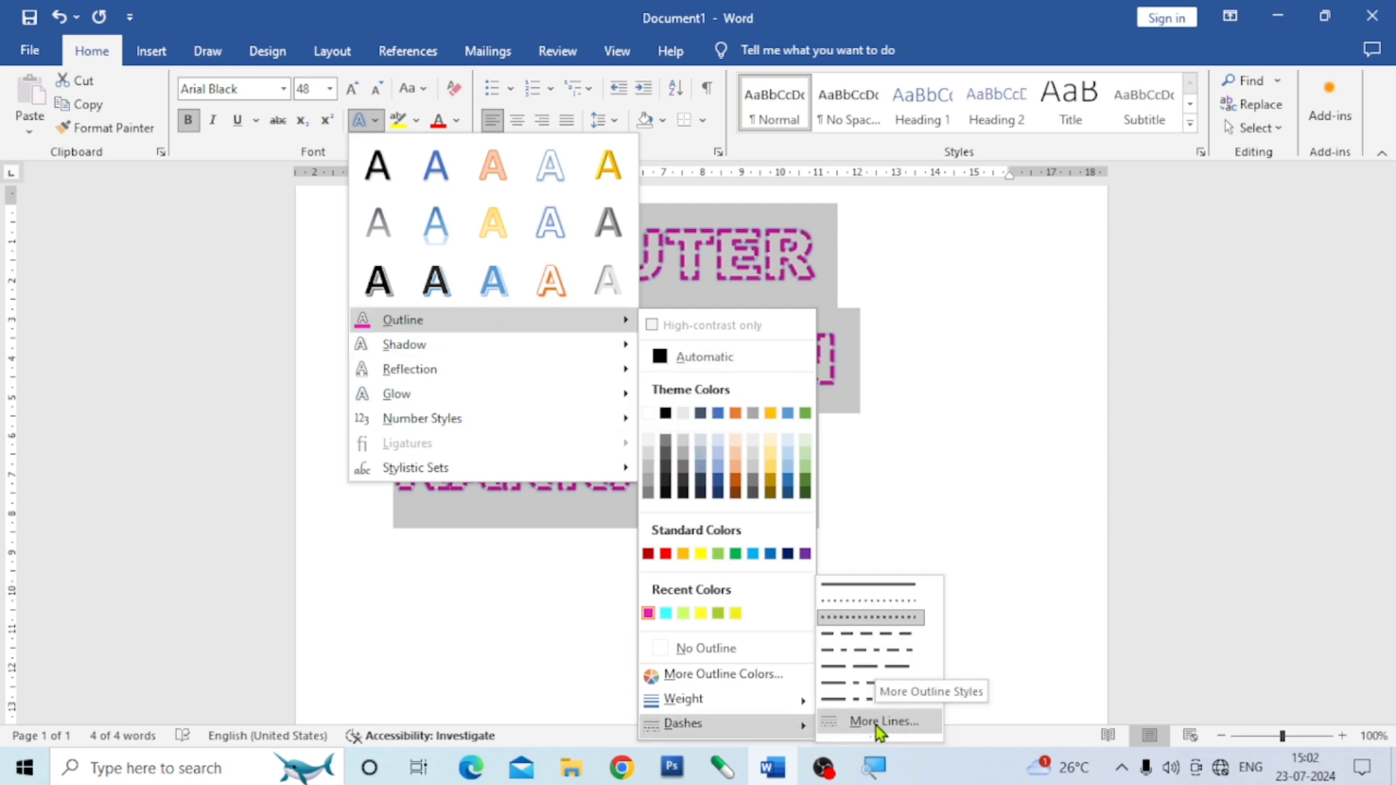
left_click(879, 722)
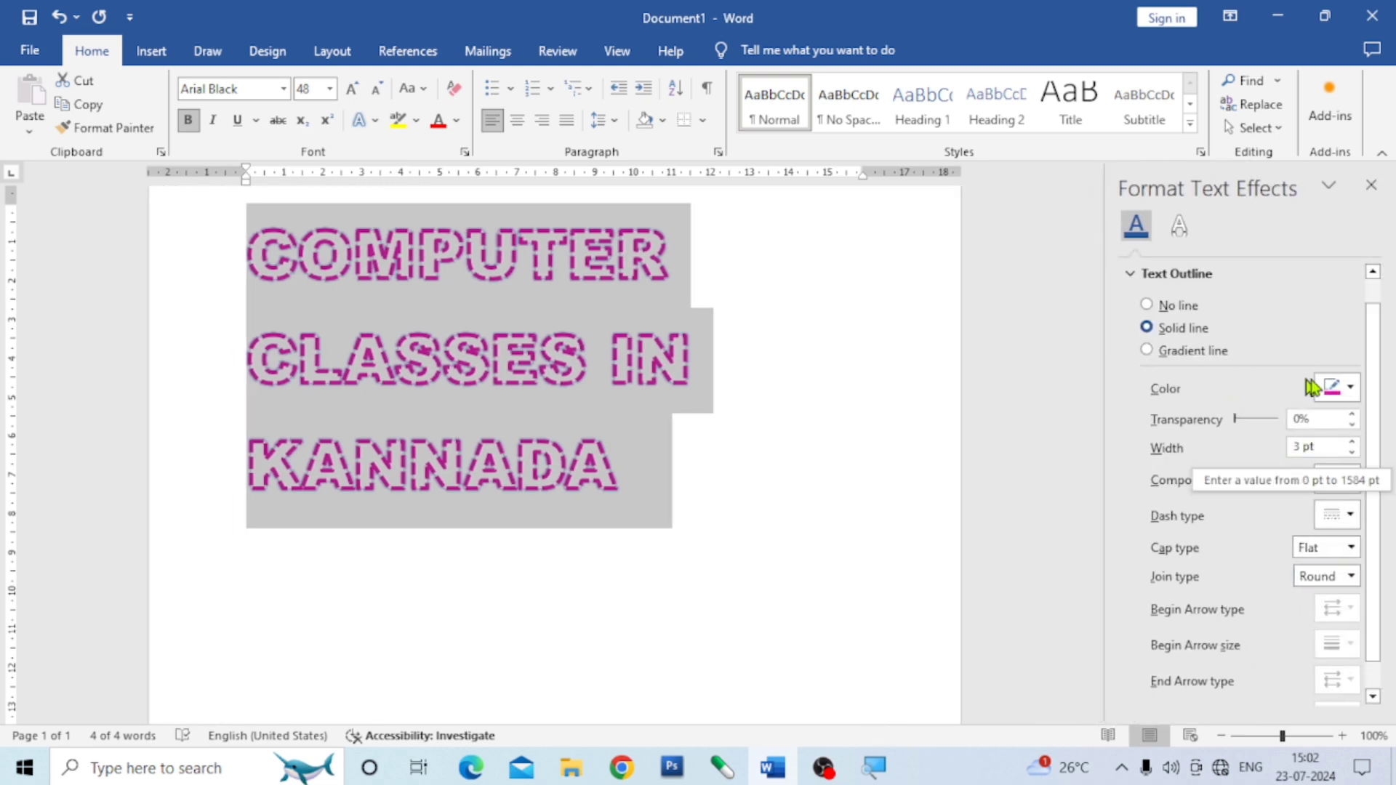
- Try the standard yellow as the outline colour of the whole heading
left_click(1354, 385)
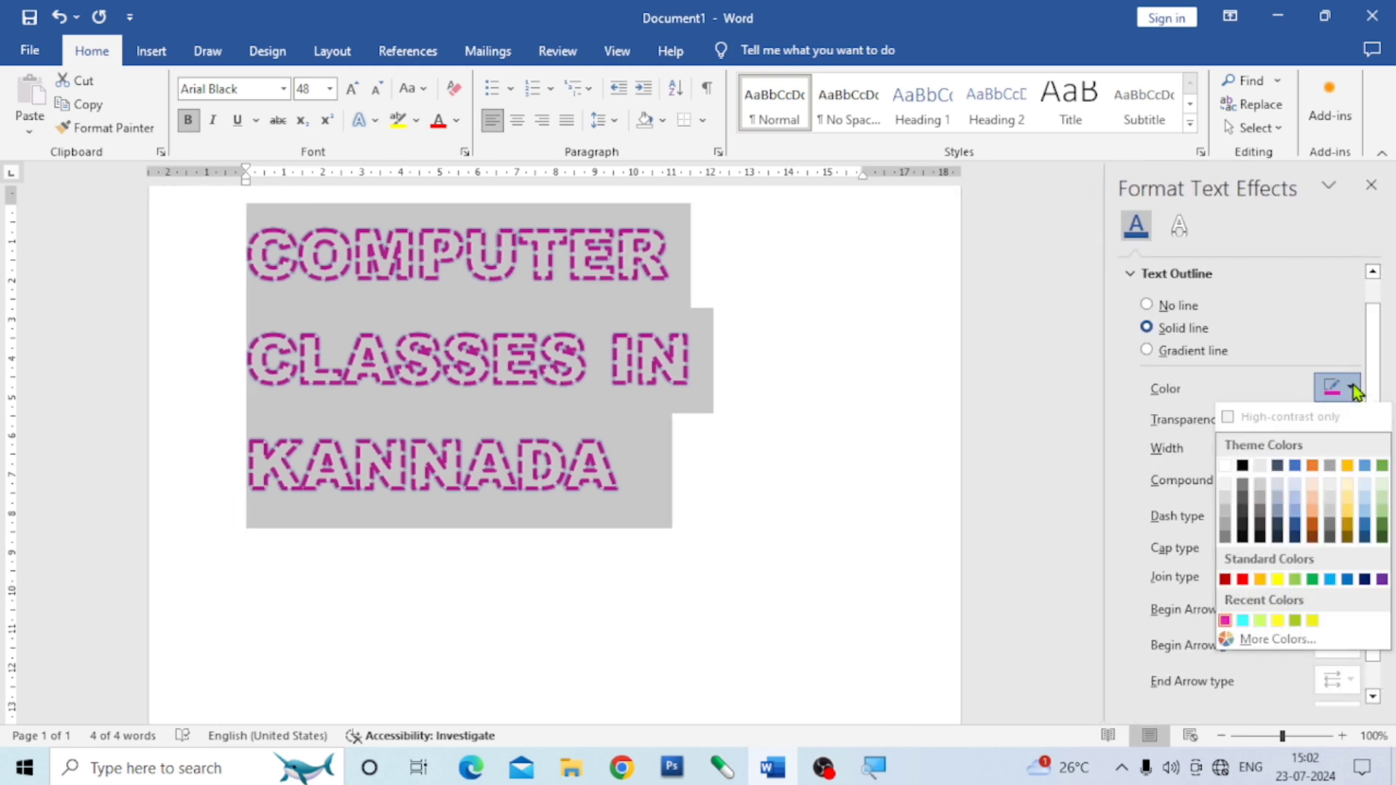
left_click(1279, 581)
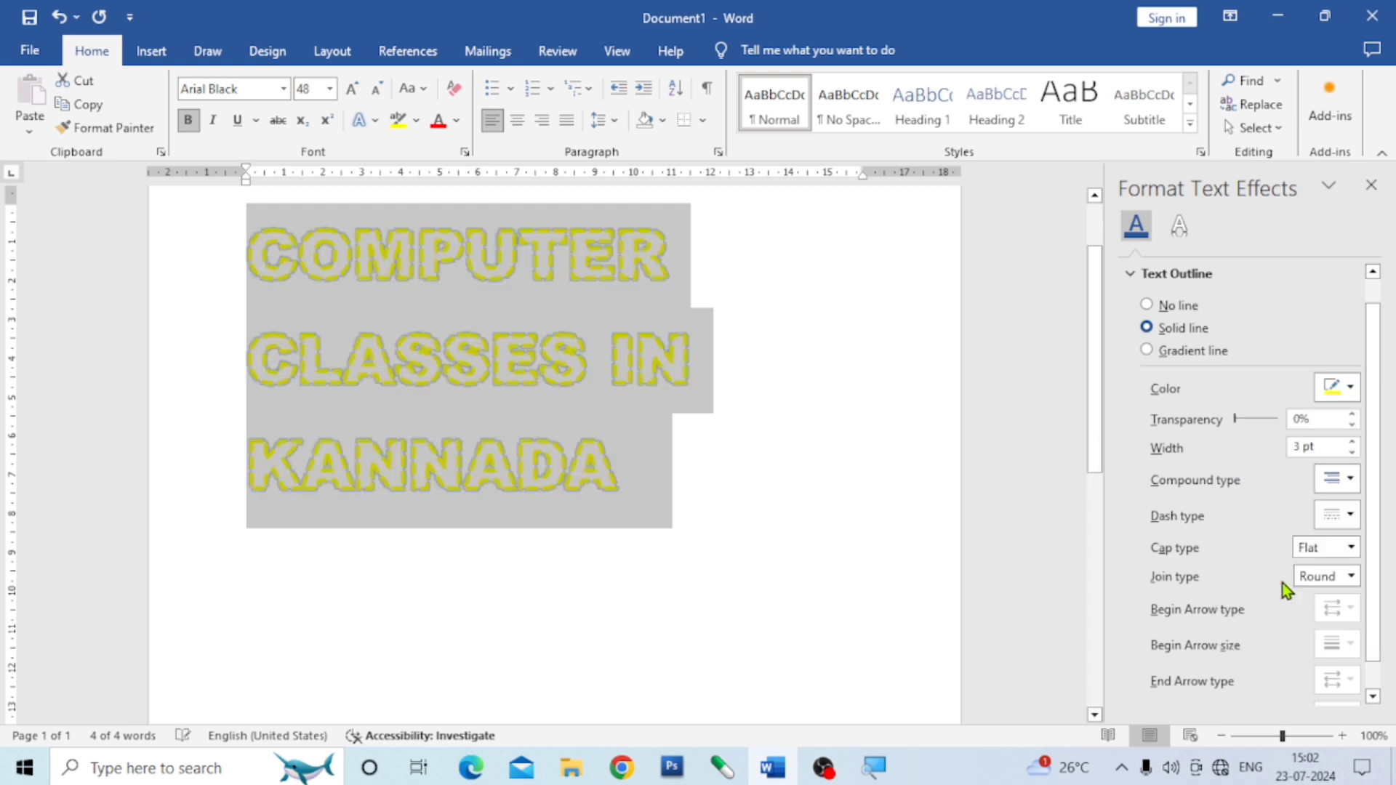
left_click(727, 480)
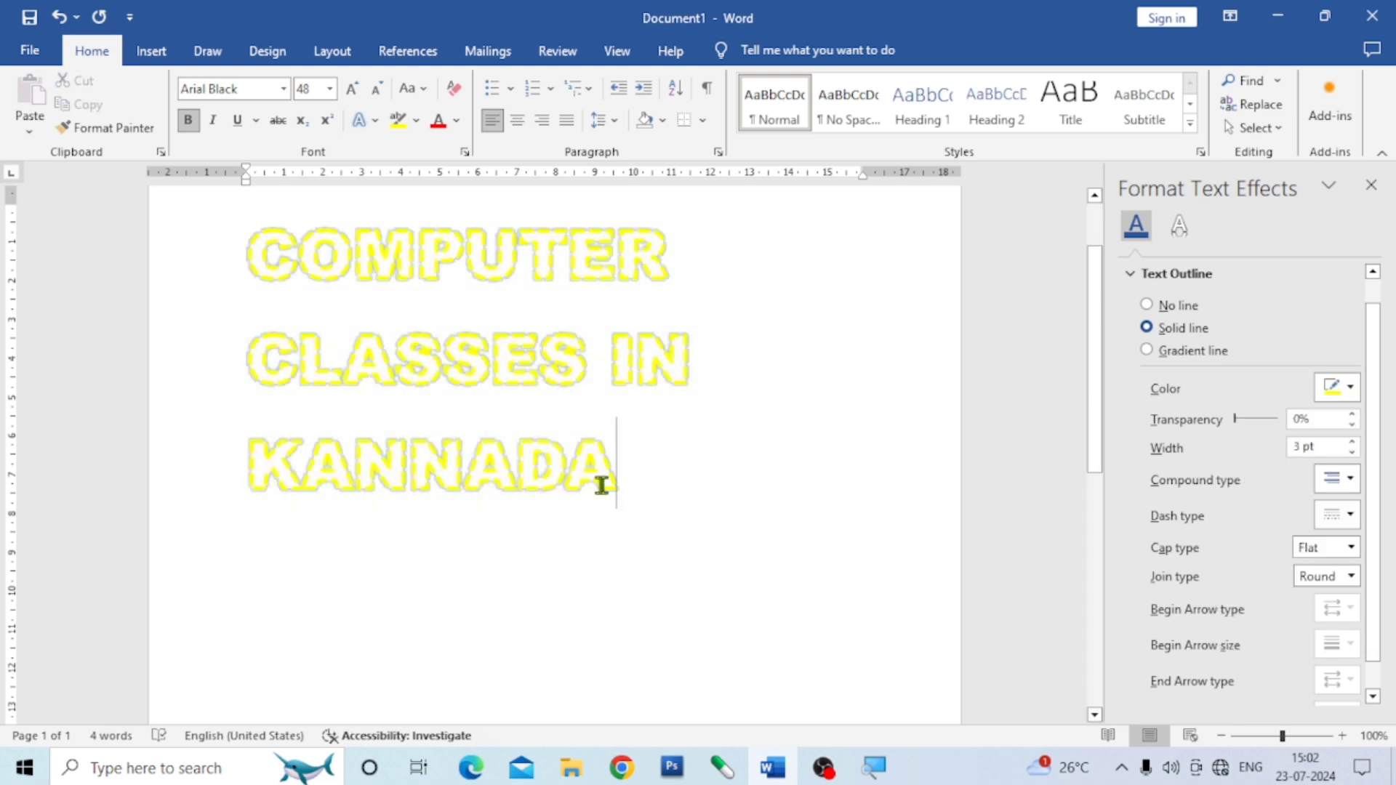
- Change the outline colour of the whole heading to the recently used turquoise
left_click_drag(601, 482, 240, 266)
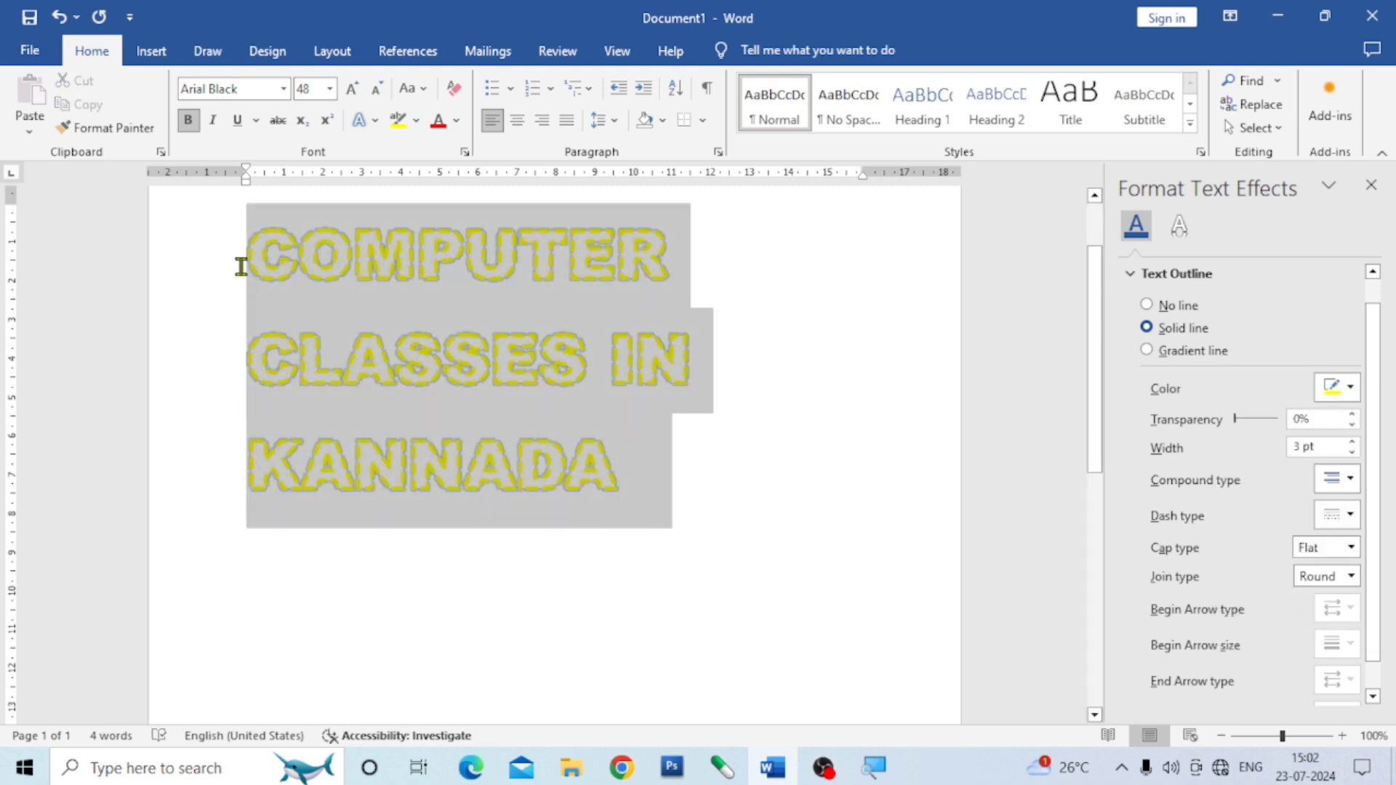
left_click(1352, 386)
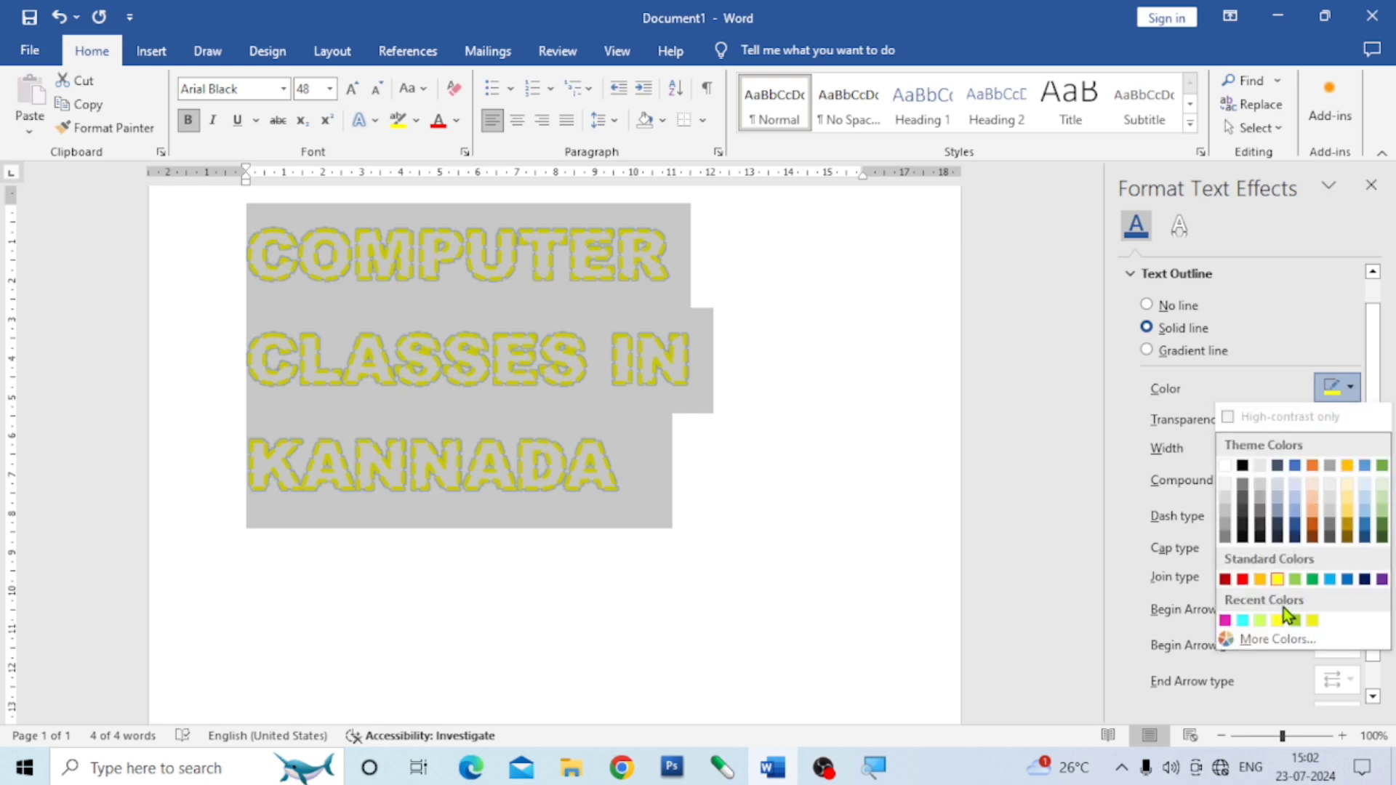
left_click(1242, 621)
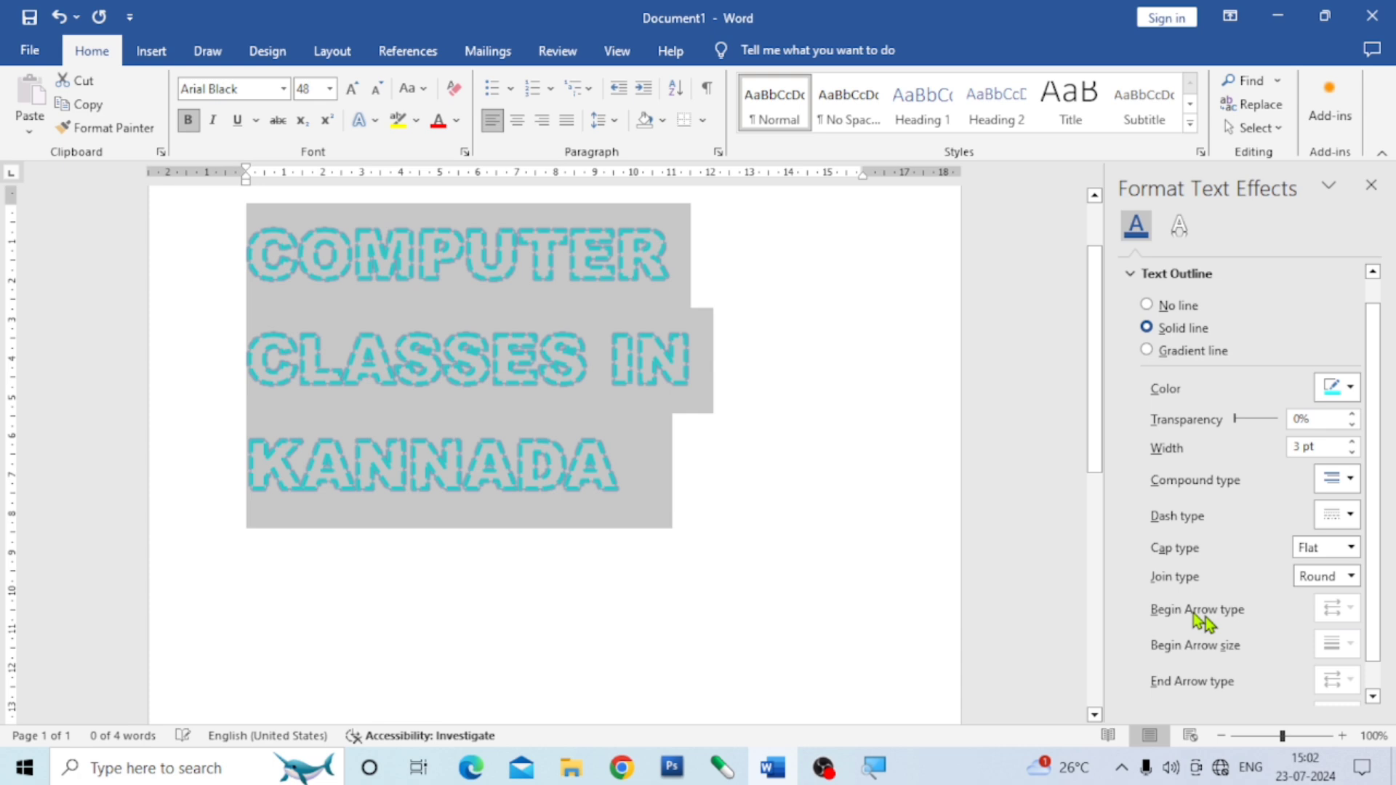
left_click(808, 485)
- Set the compound type of the whole heading's outline to the triple line
left_click_drag(661, 486, 216, 256)
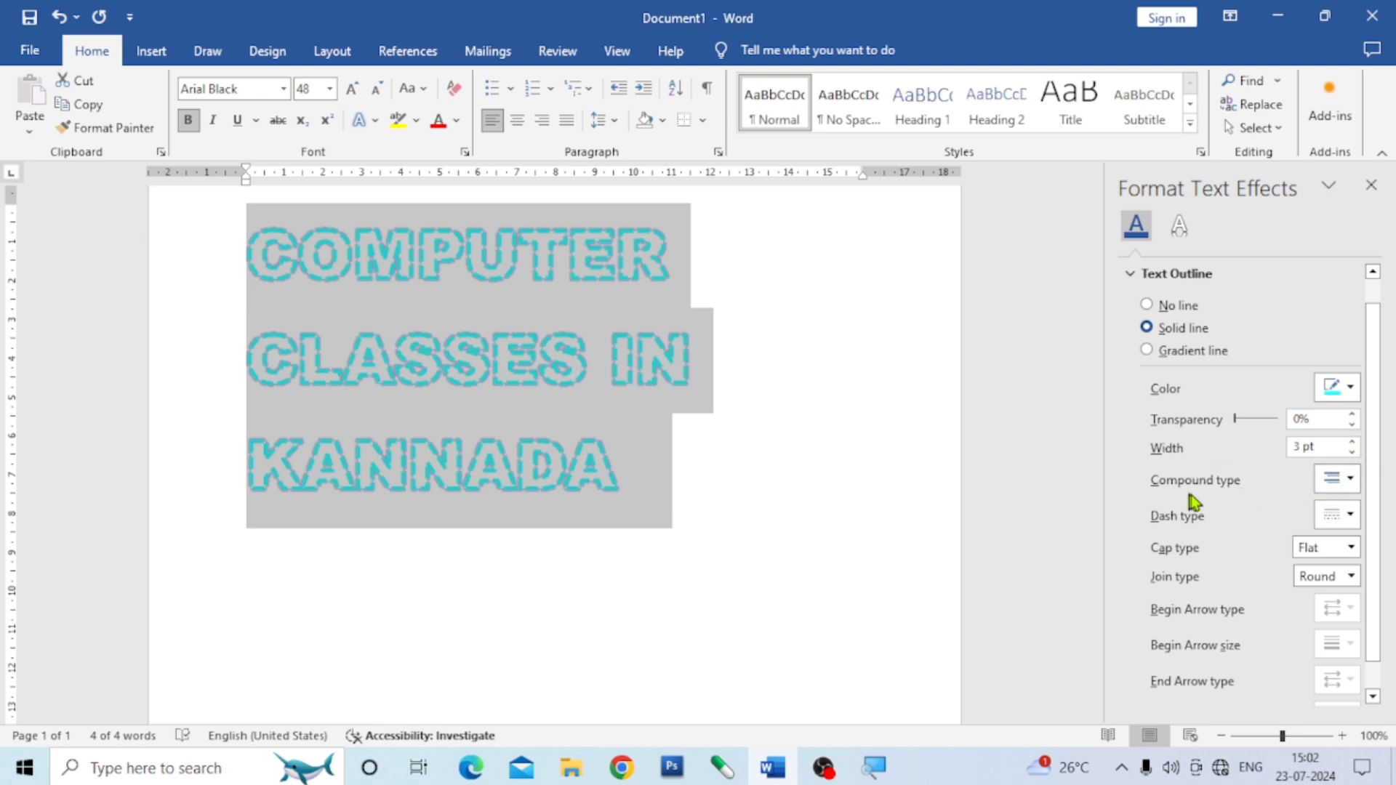
left_click(1350, 480)
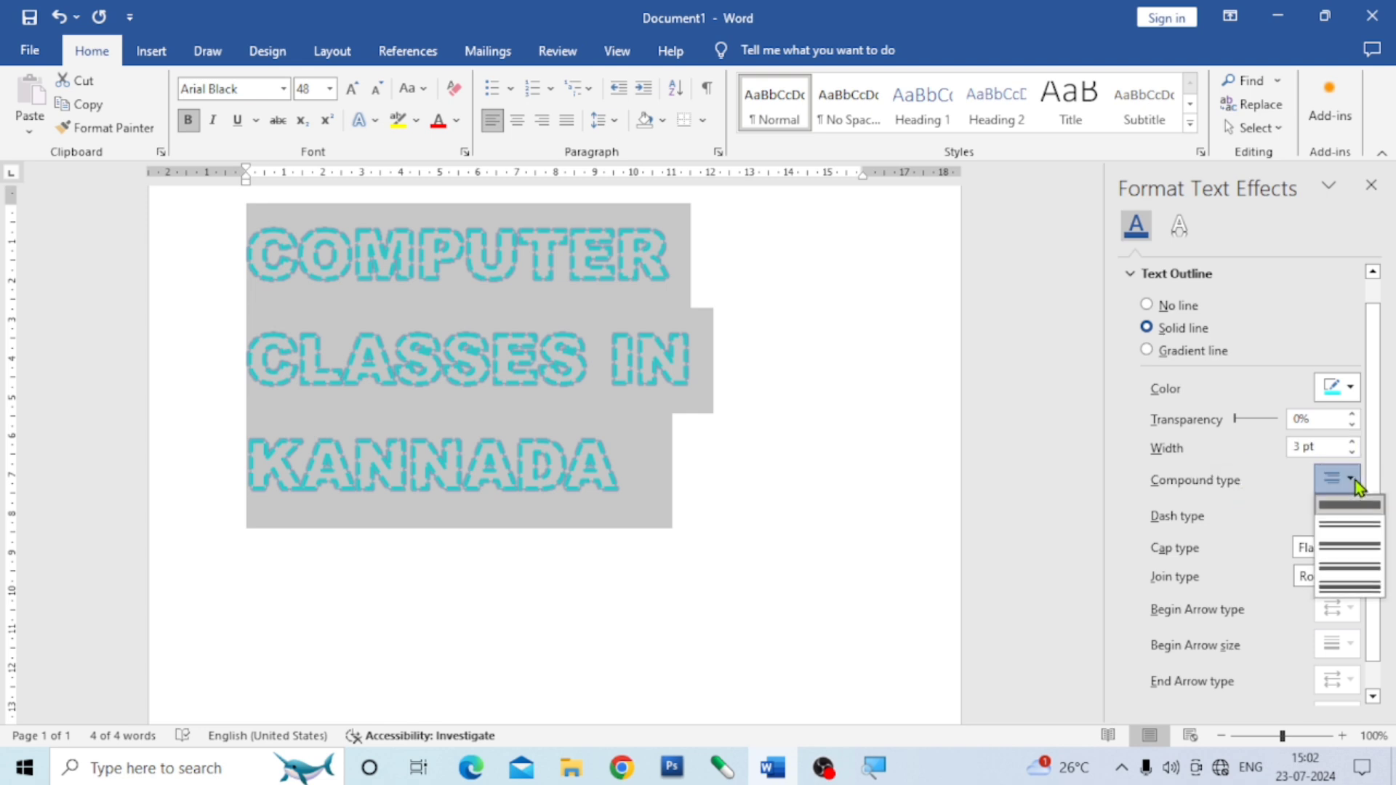
left_click(1355, 582)
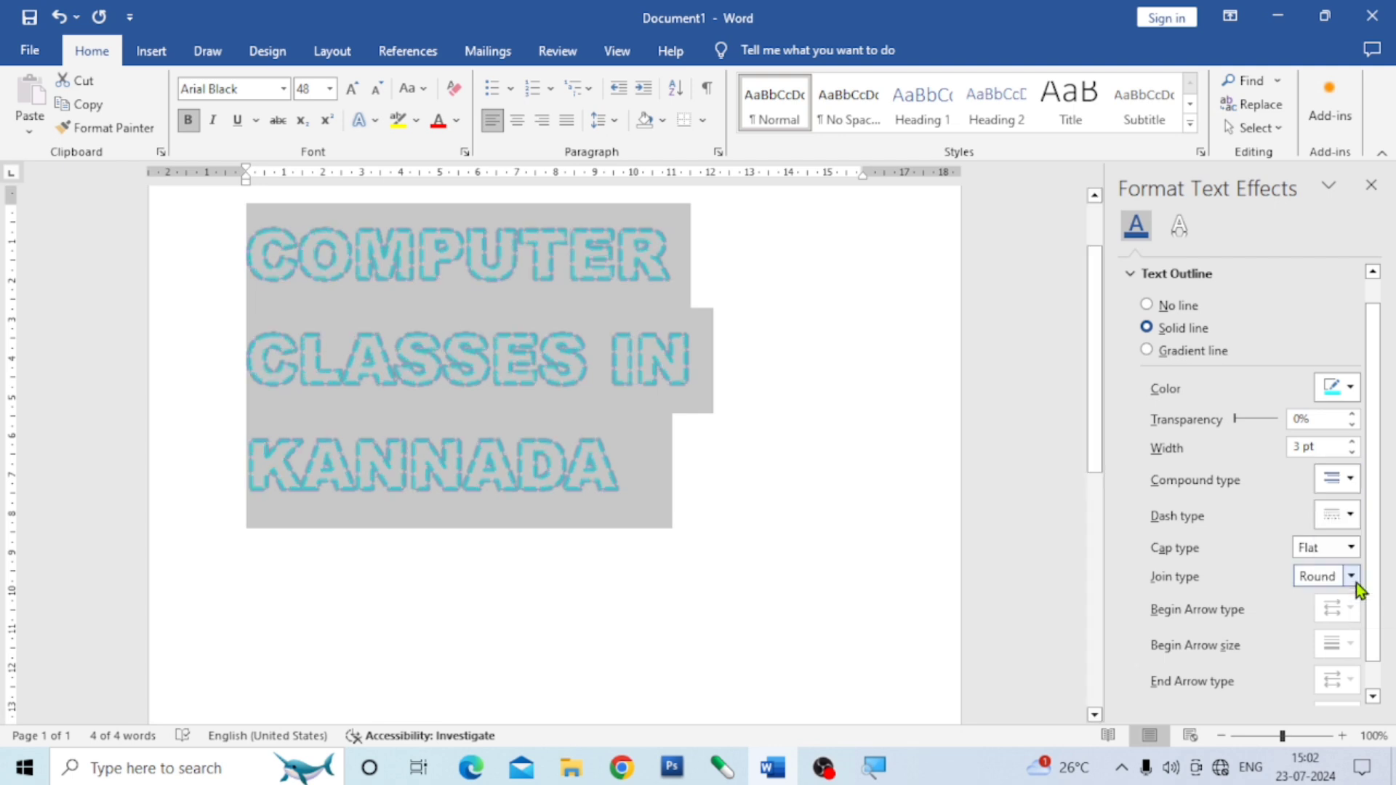
left_click(716, 406)
- Look through the dash types for the heading's outline and set its cap type to Round
left_click_drag(632, 461, 275, 294)
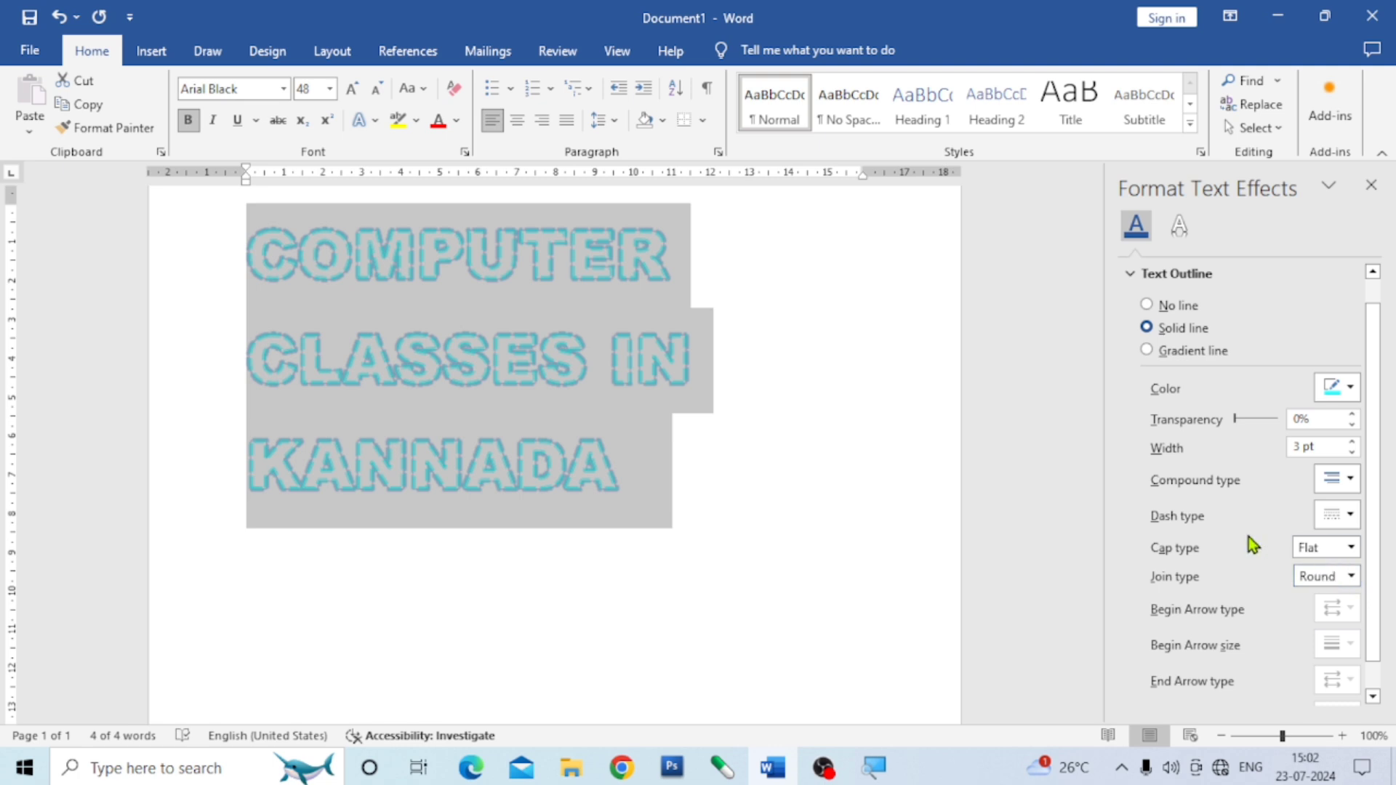
left_click(1345, 518)
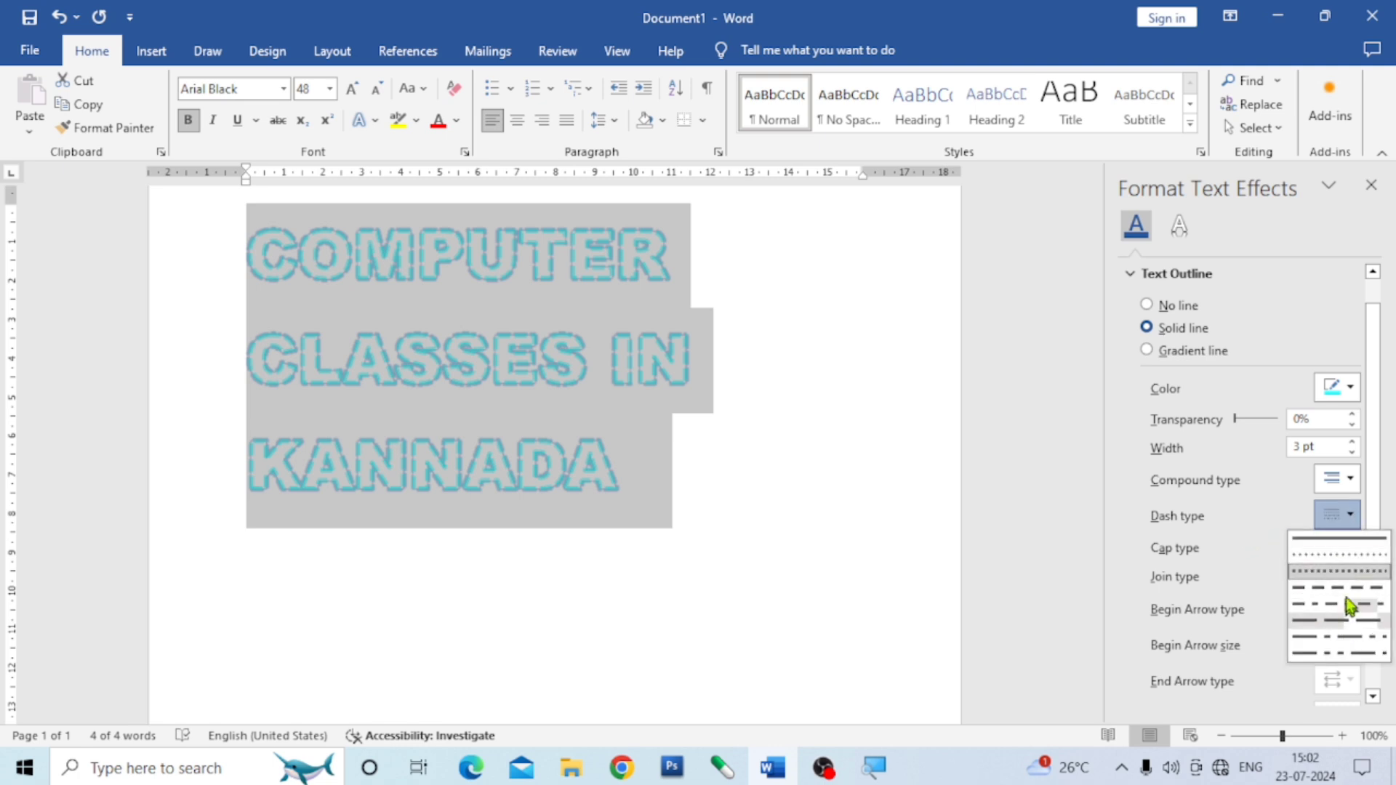
left_click(1062, 537)
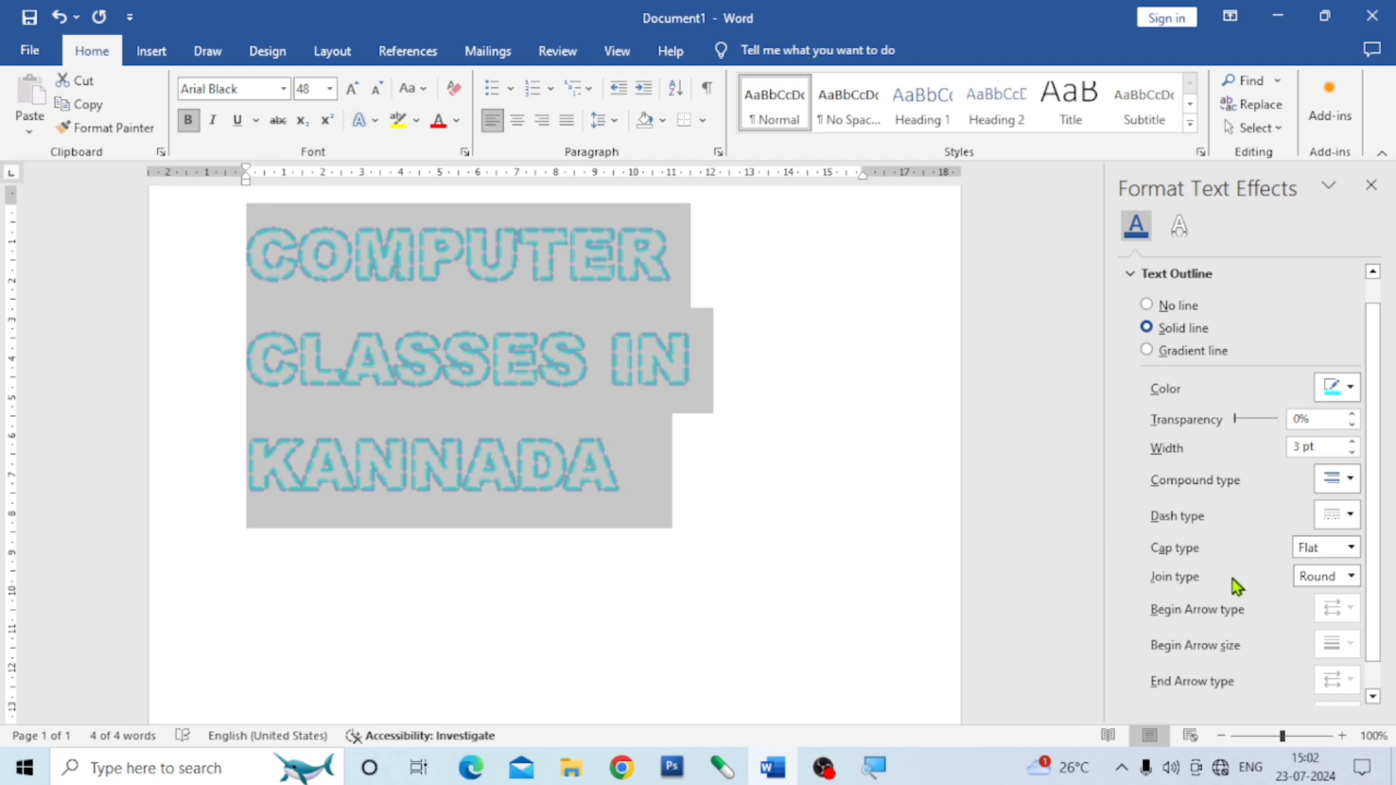
left_click(1352, 547)
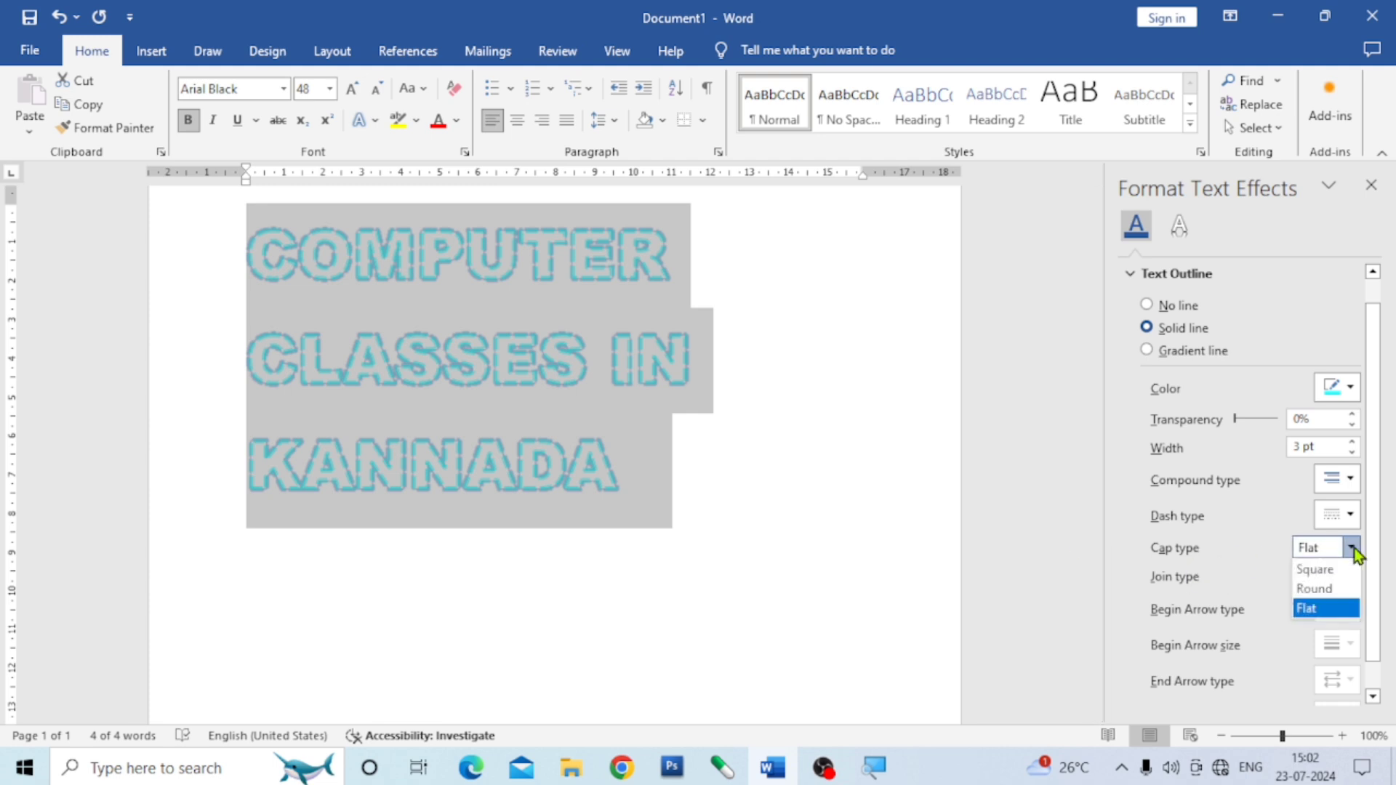
left_click(1333, 589)
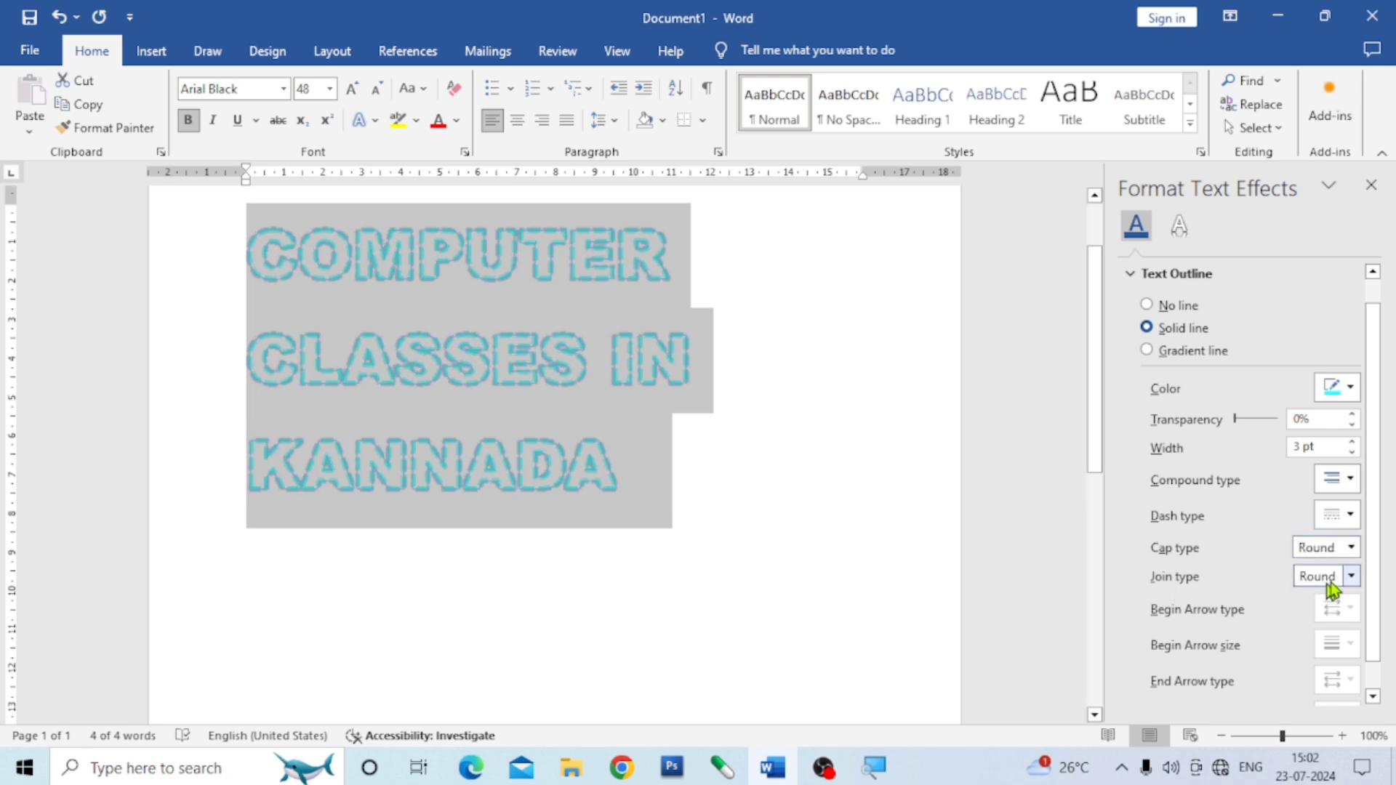
- Try the Bevel and Miter join types on the heading's outline and settle on Bevel
left_click(1350, 575)
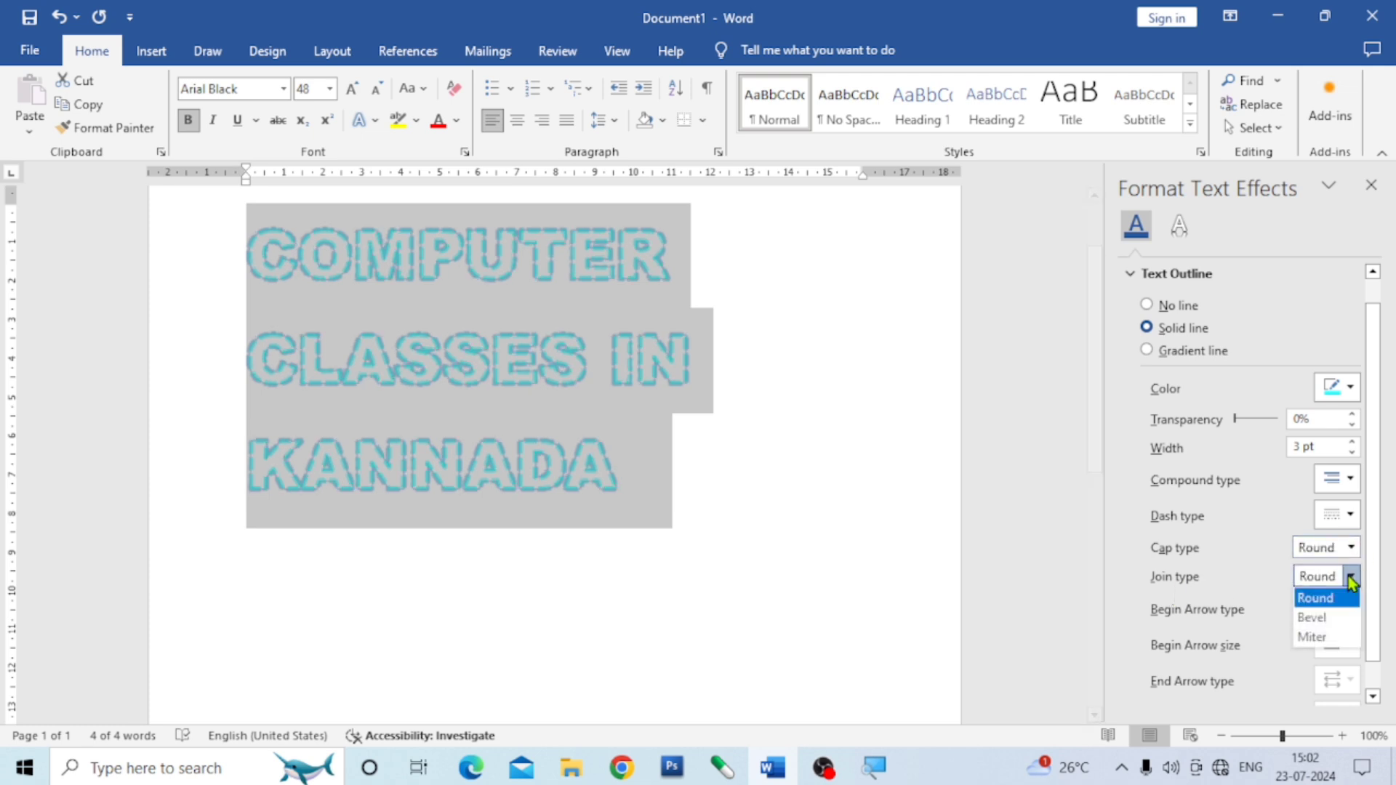
left_click(1336, 618)
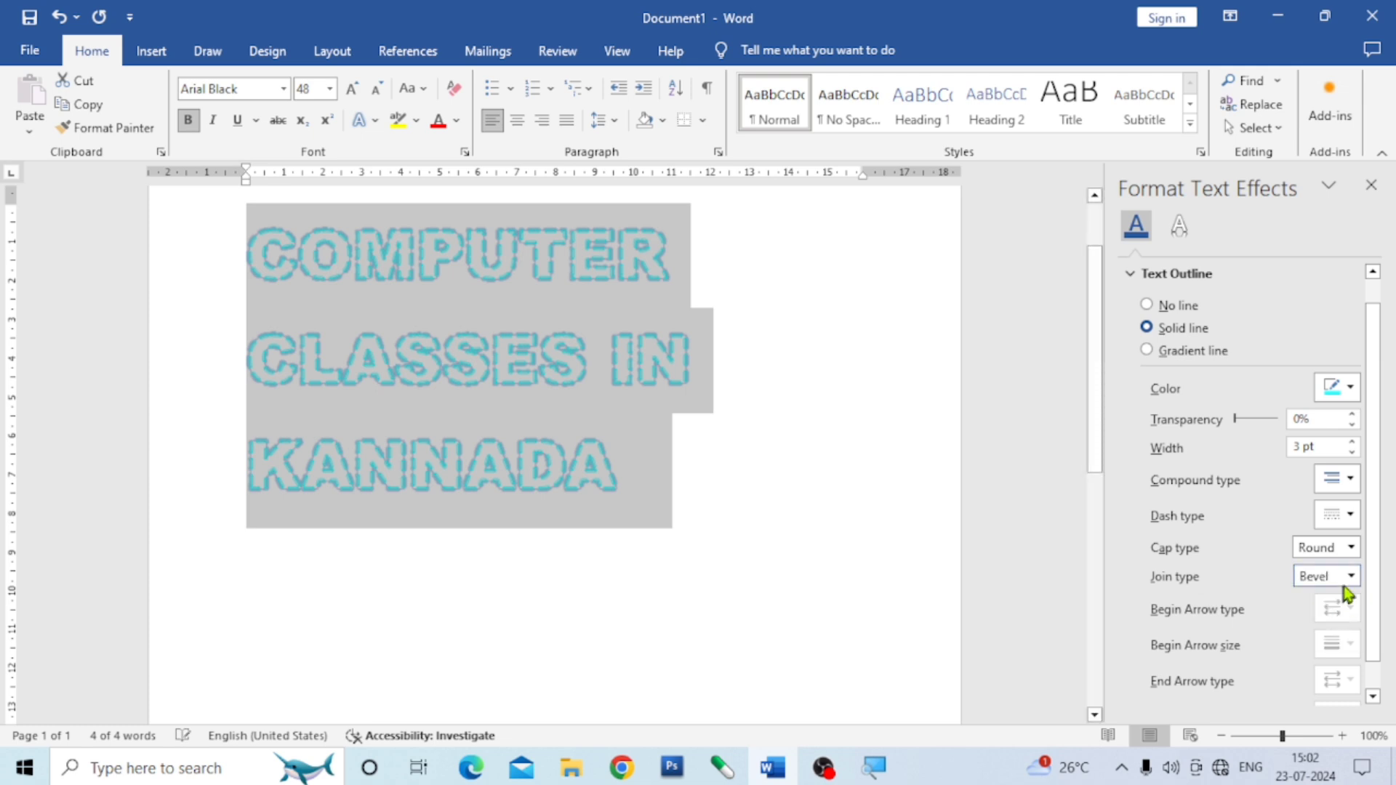
left_click(1350, 575)
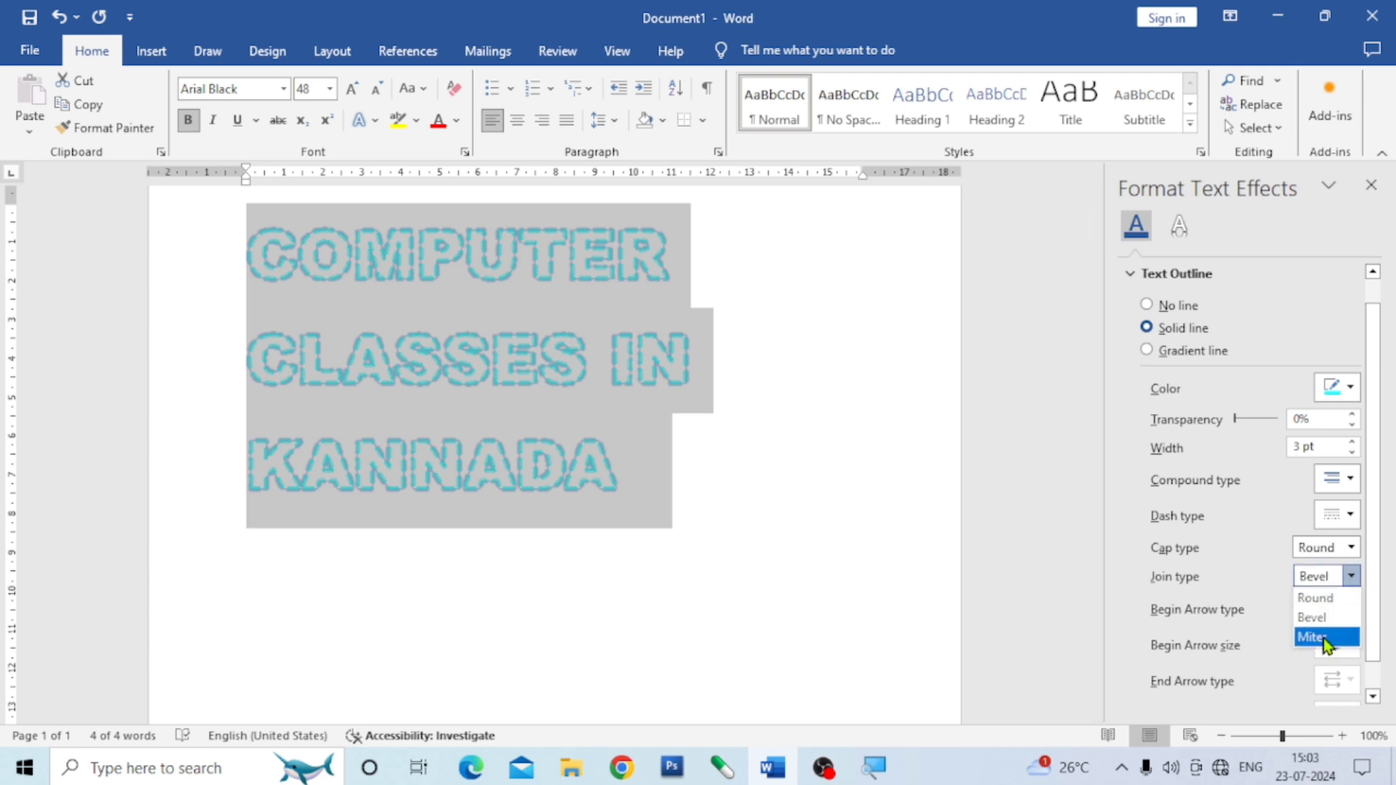
left_click(1323, 638)
left_click(1352, 576)
left_click(1334, 619)
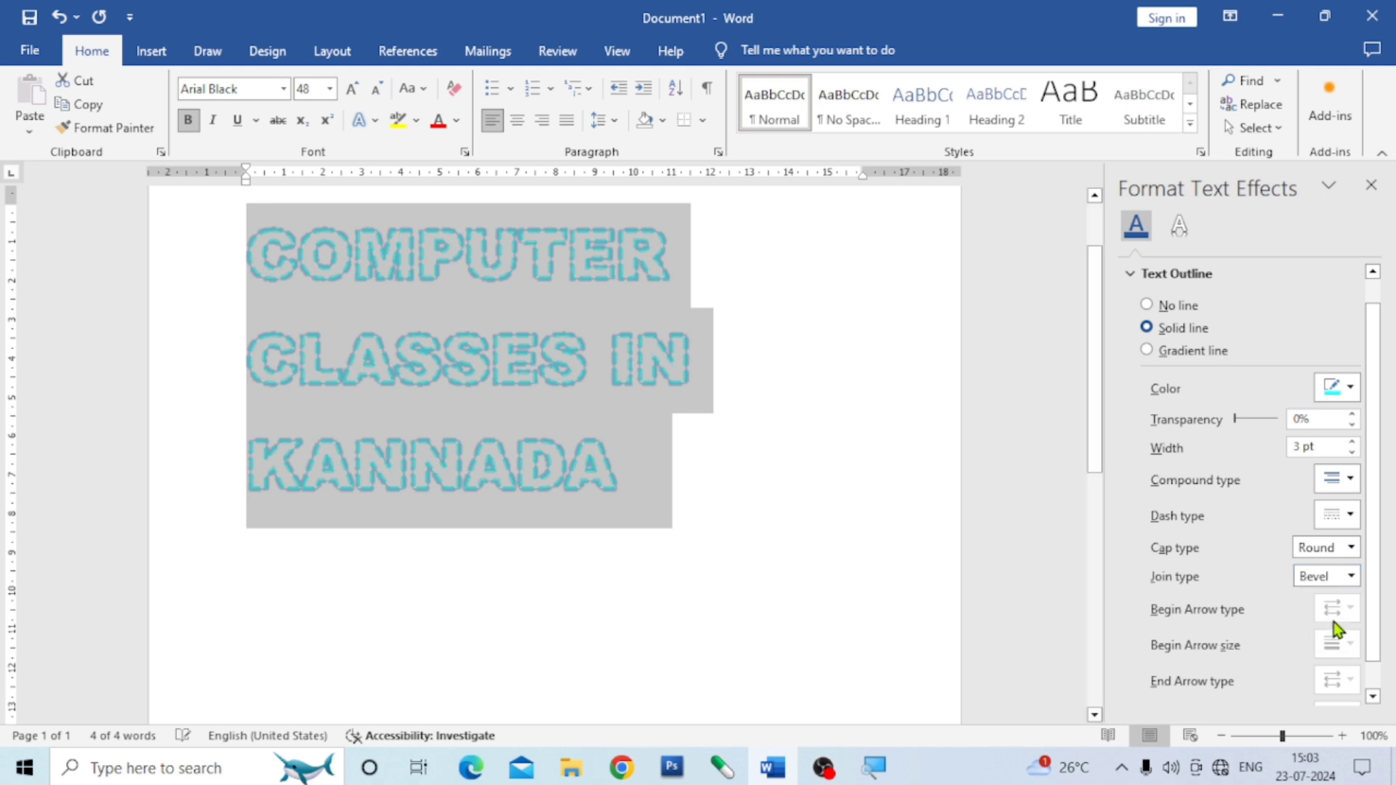
left_click(650, 496)
- Close the Format Text Effects settings and apply the inner bottom-left shadow preset to the whole heading
left_click_drag(653, 493, 241, 275)
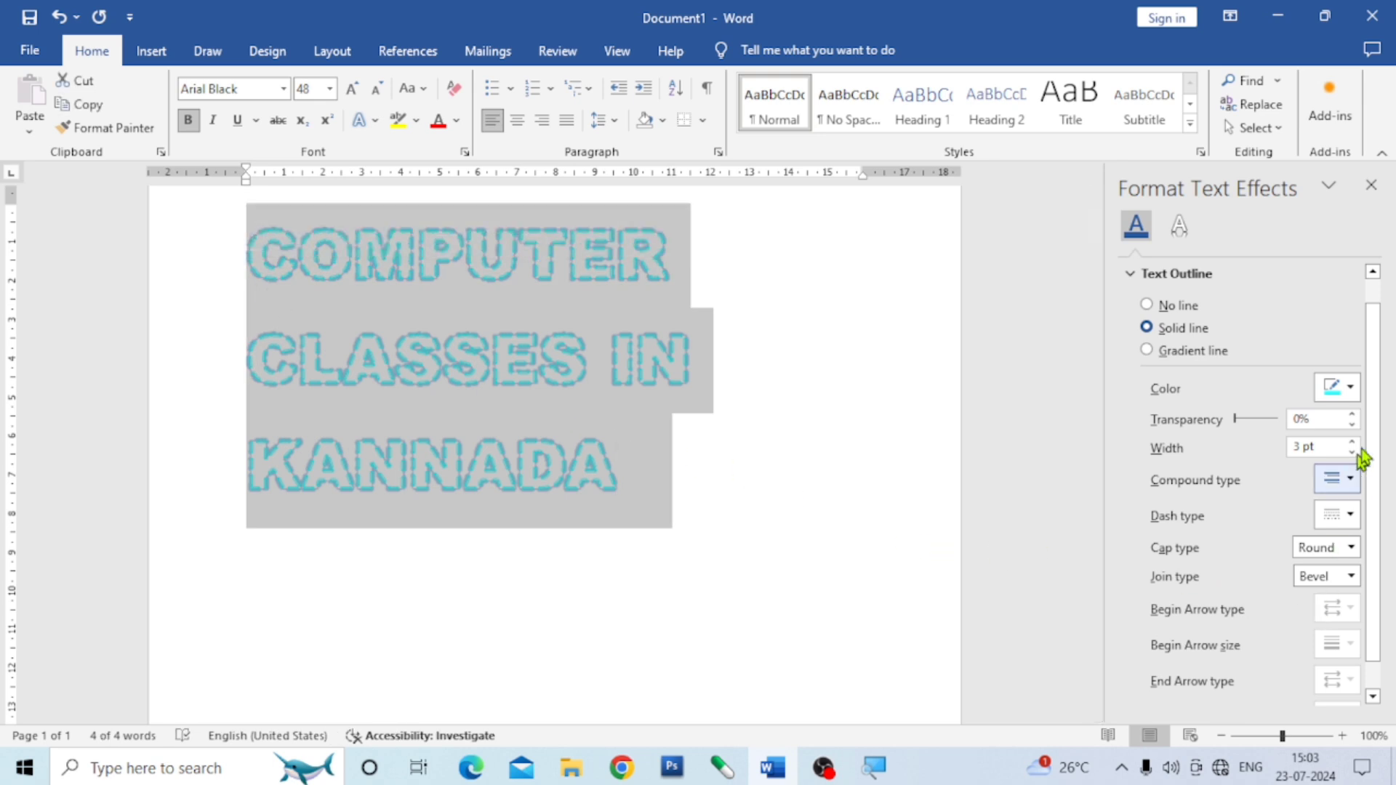
left_click(1372, 186)
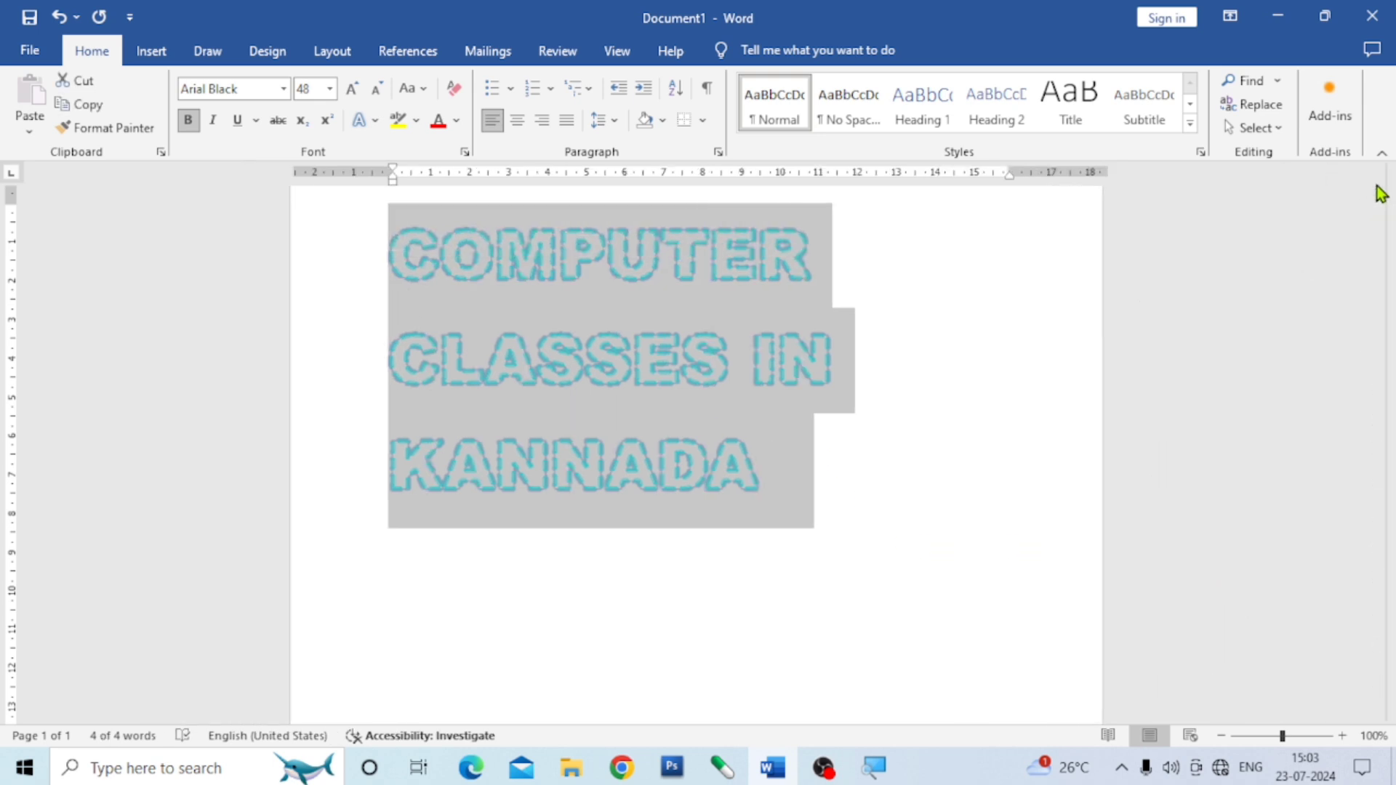
left_click(375, 121)
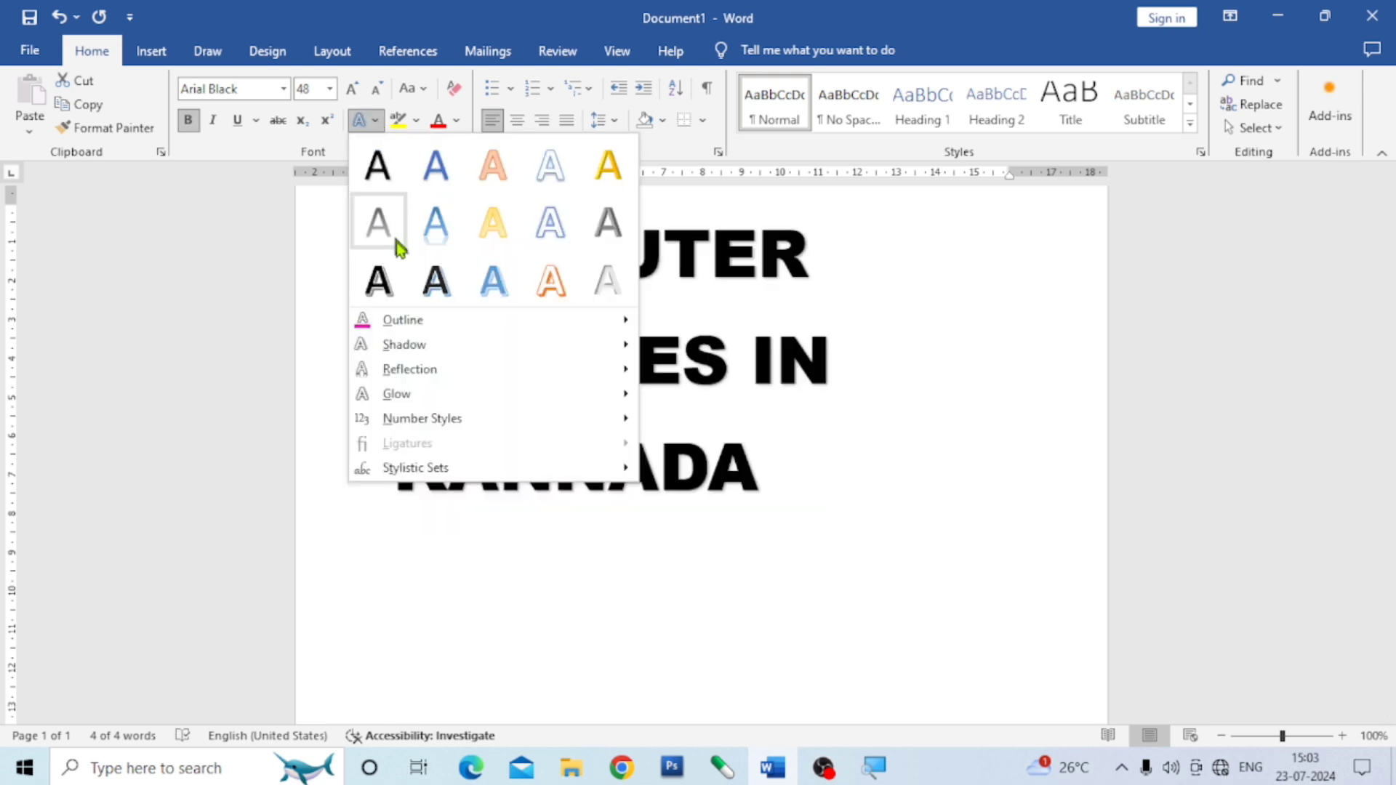
mouse_move(412, 348)
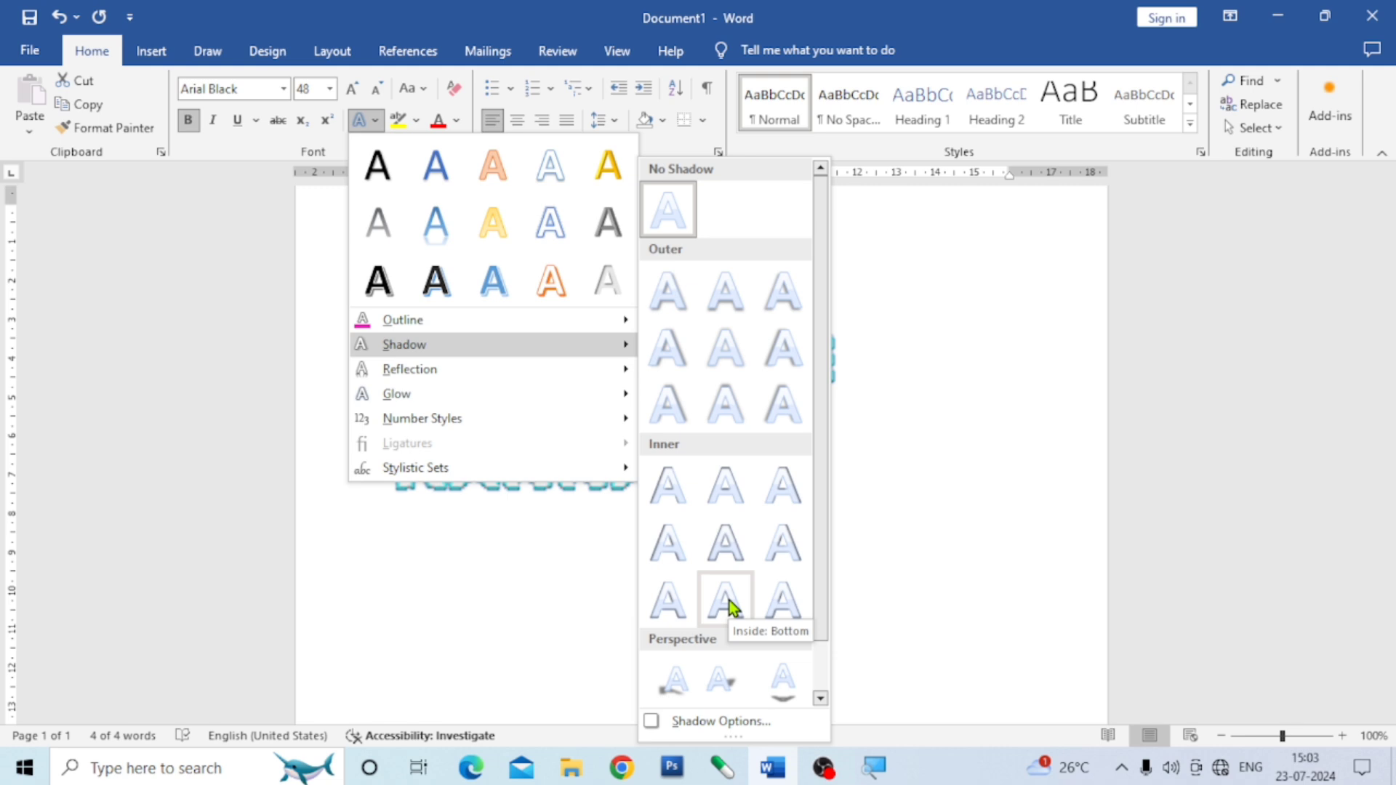
left_click(659, 600)
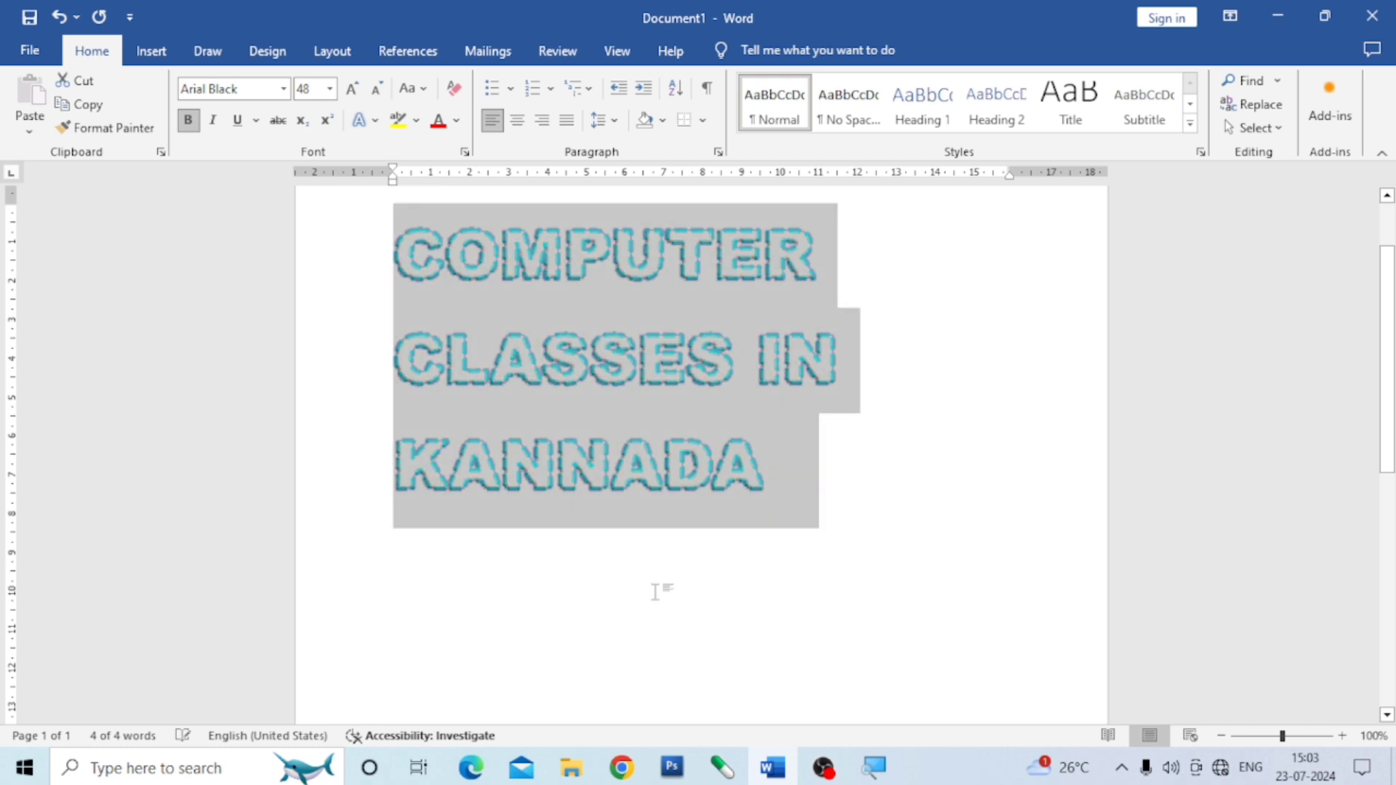
left_click(766, 479)
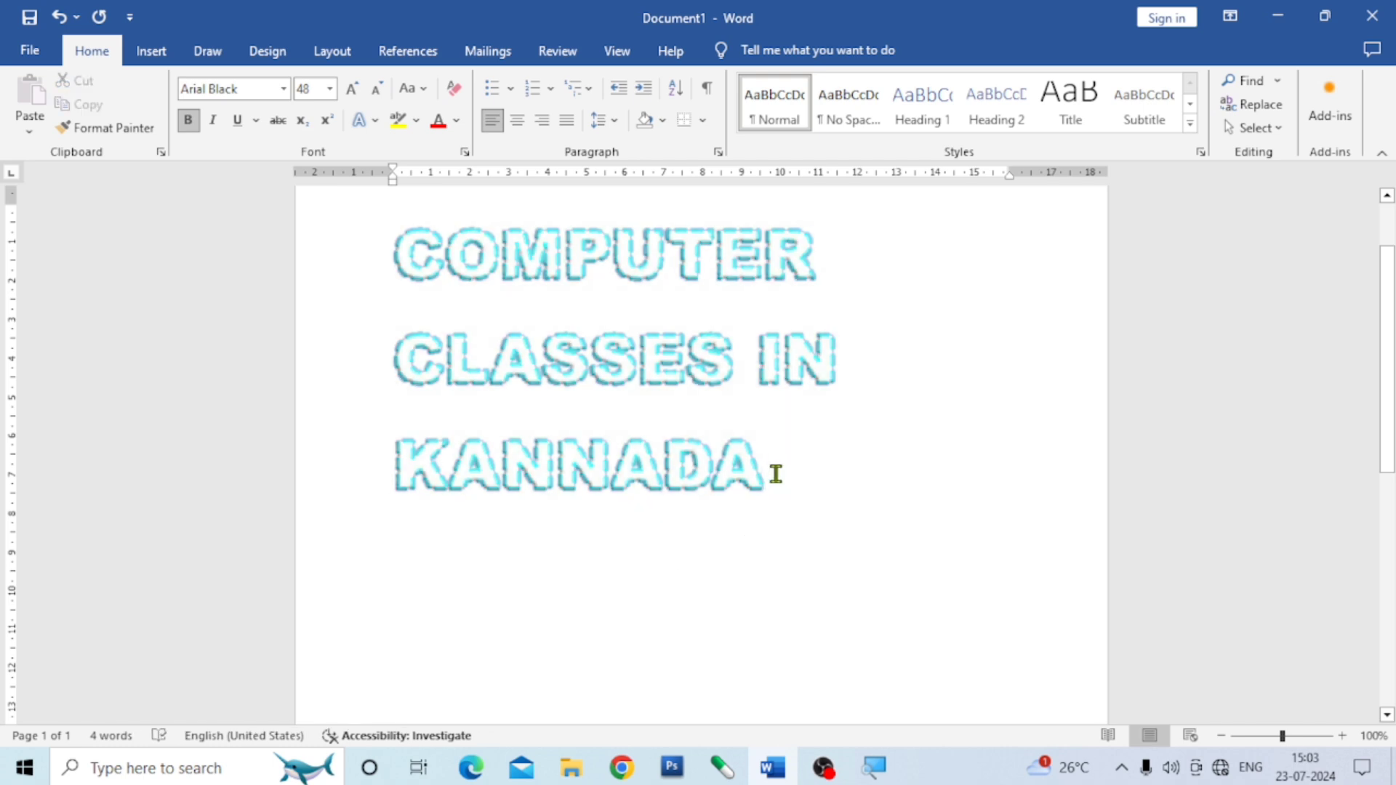
- Enlarge the whole heading to font size 100 to show its outline and shadow up close
left_click_drag(764, 474, 407, 248)
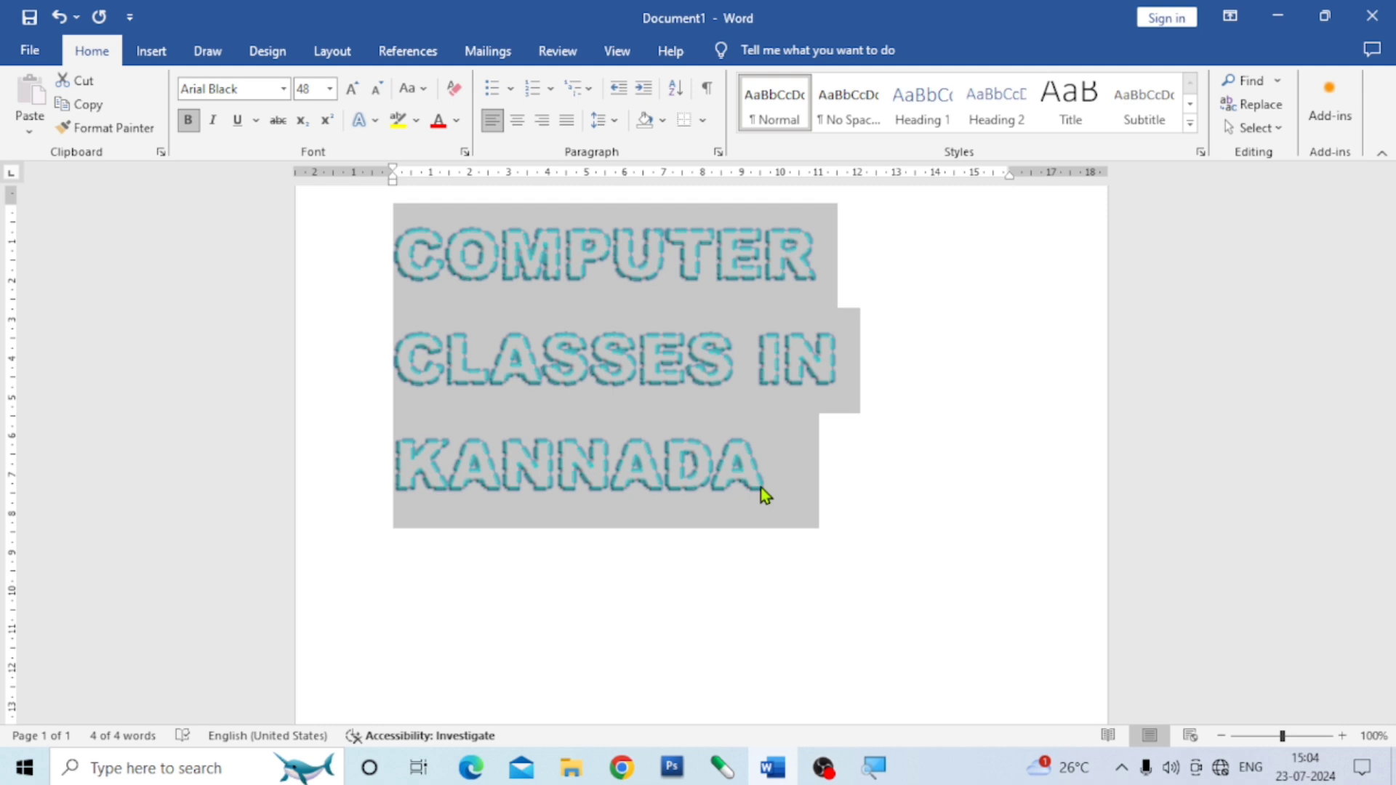
key("ctrl+shift+period")
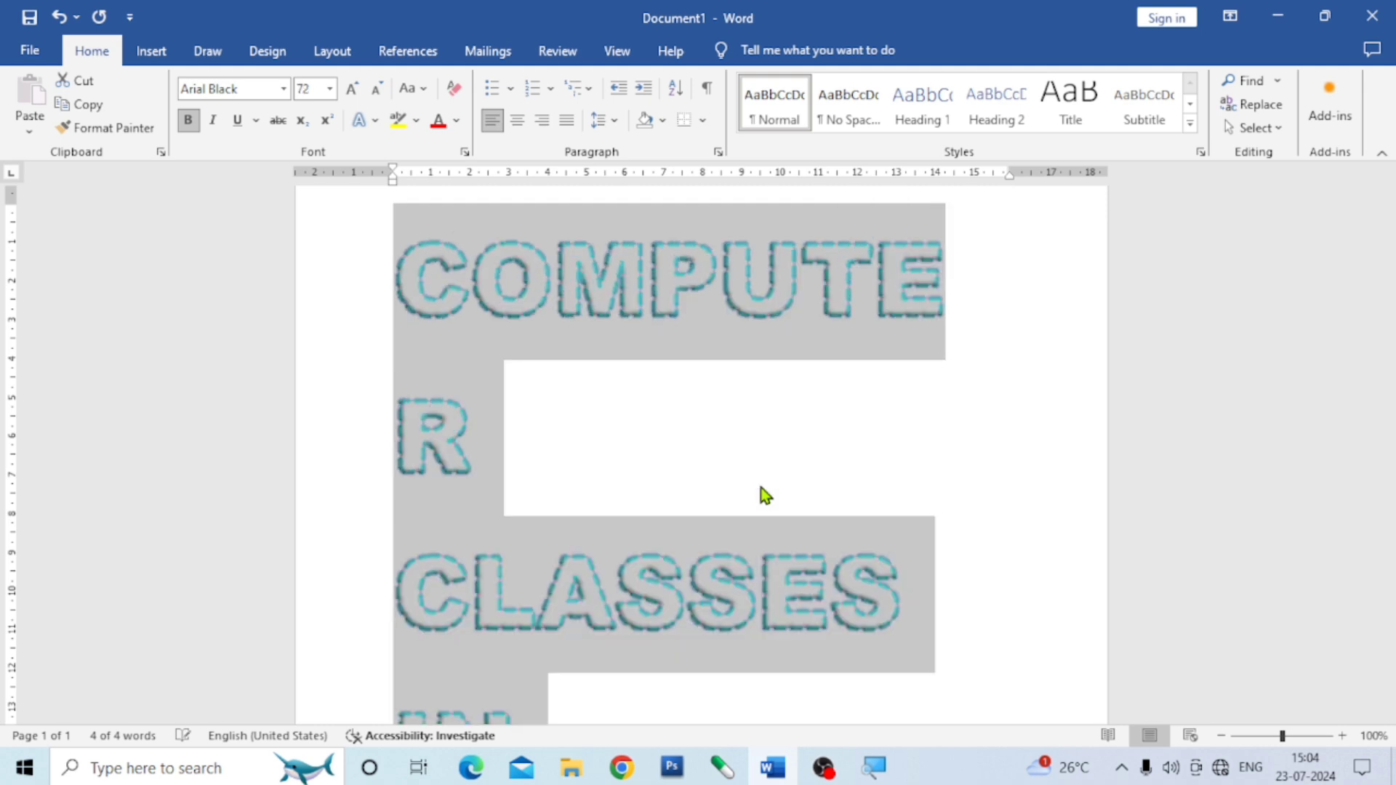
key("ctrl+shift+period")
key("ctrl+shift+period")
key("ctrl+shift+period")
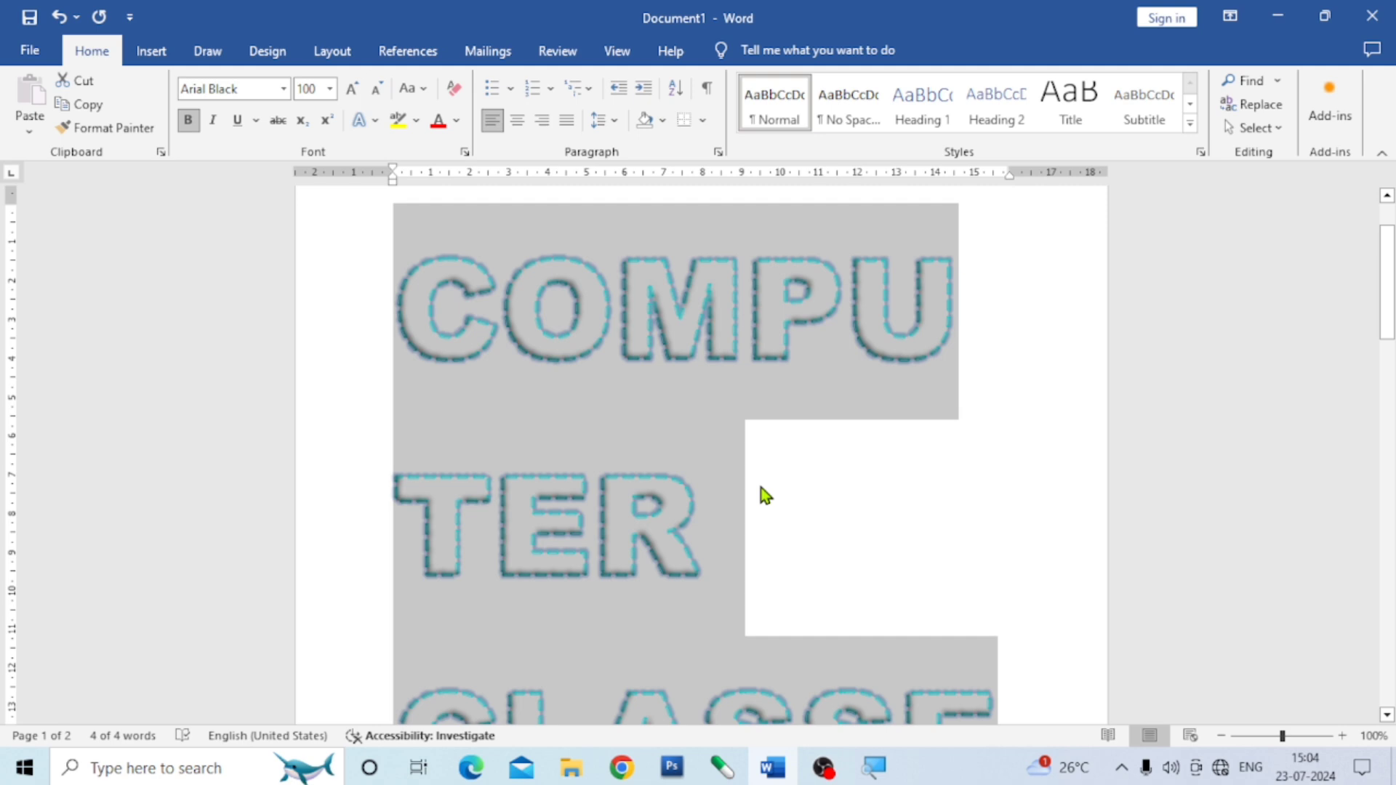
left_click(760, 487)
- Look over the enlarged heading and undo its font size increases
scroll(760, 486, "down", 6)
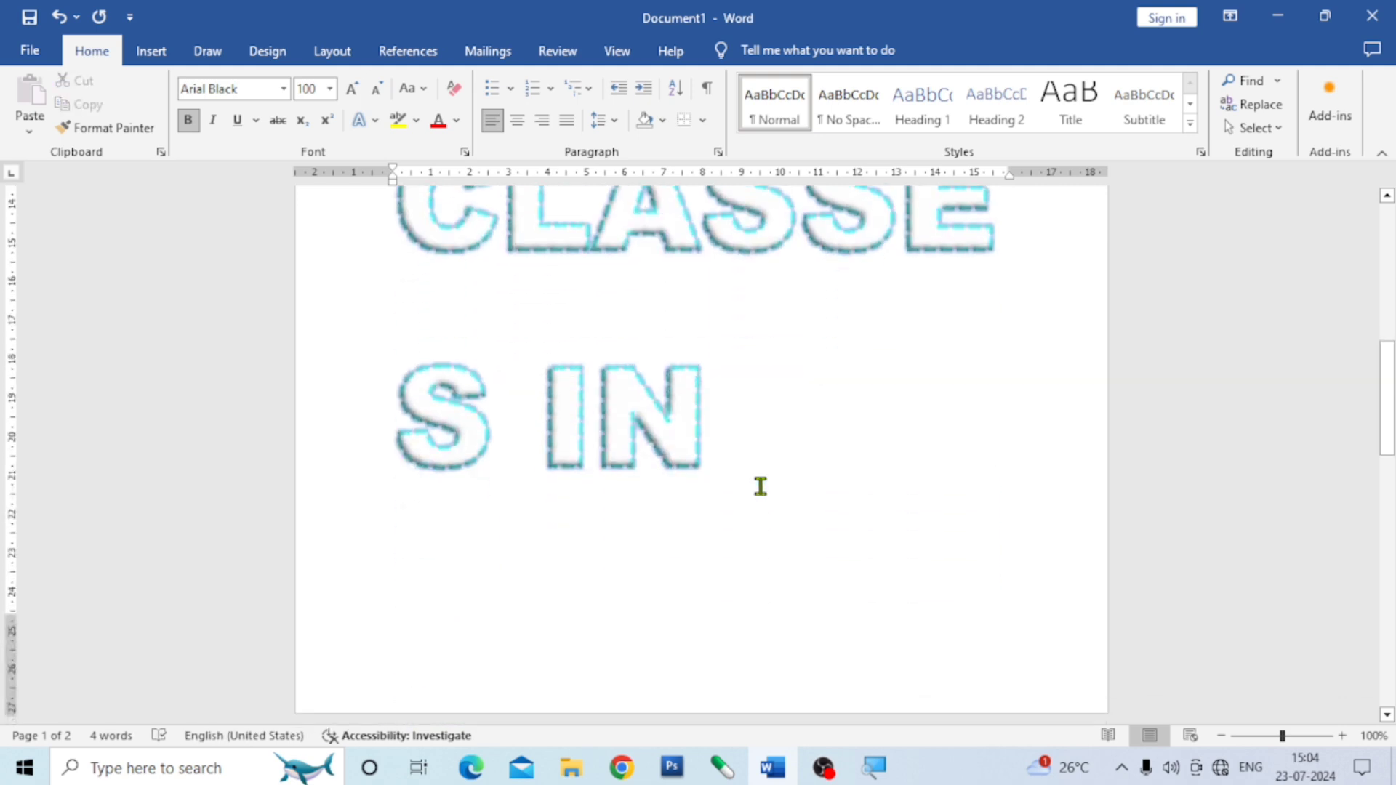
scroll(760, 485, "down", 4)
key("ctrl+z")
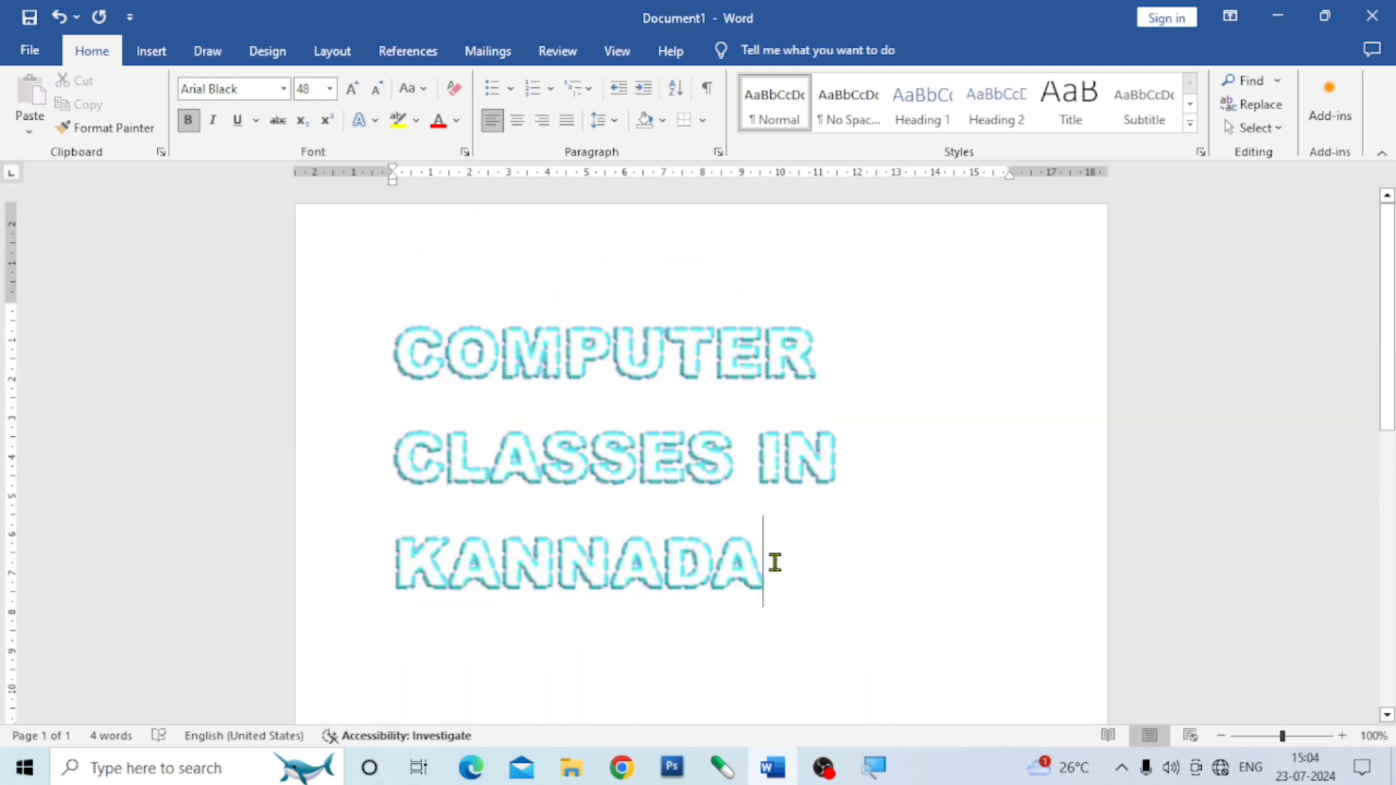
- Apply the first perspective shadow preset to the whole heading
left_click_drag(773, 564, 399, 389)
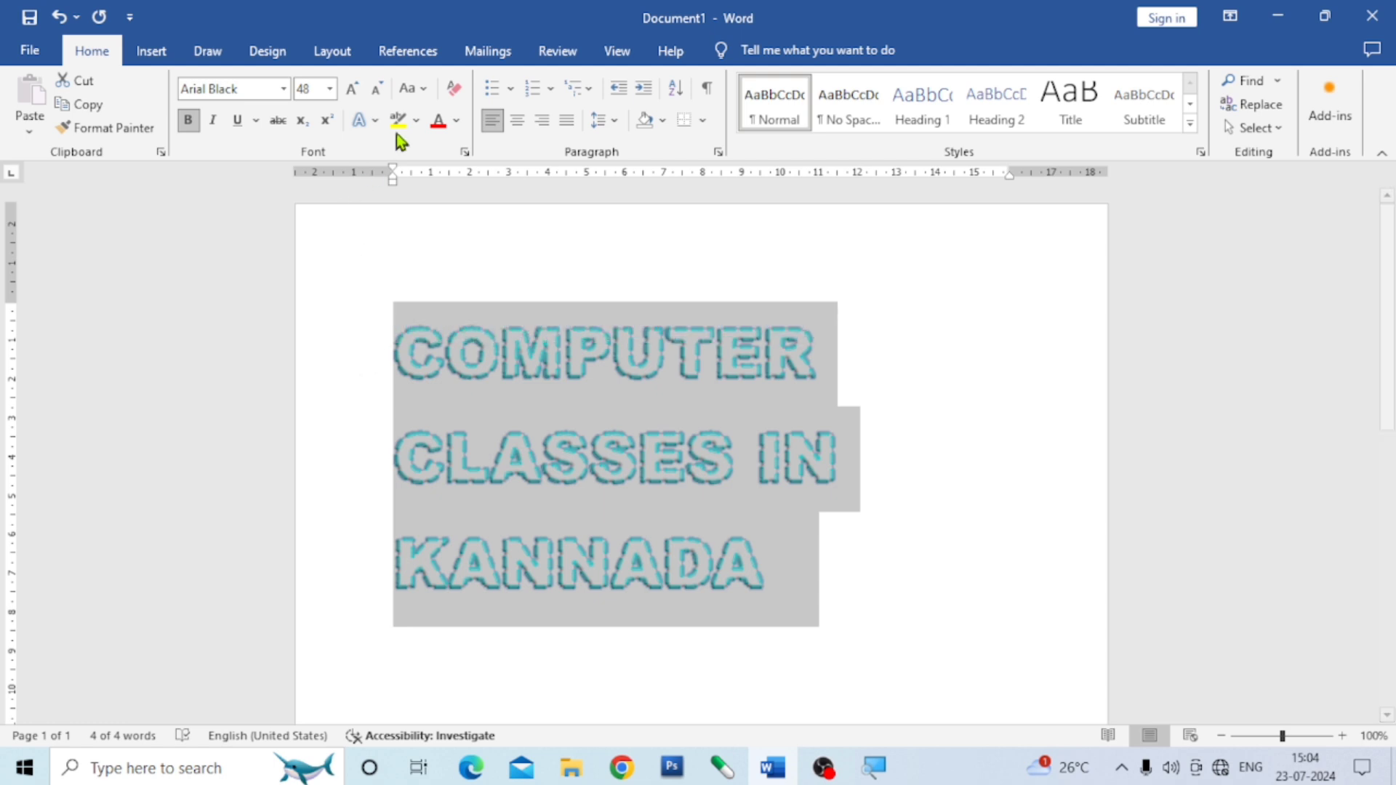
left_click(363, 120)
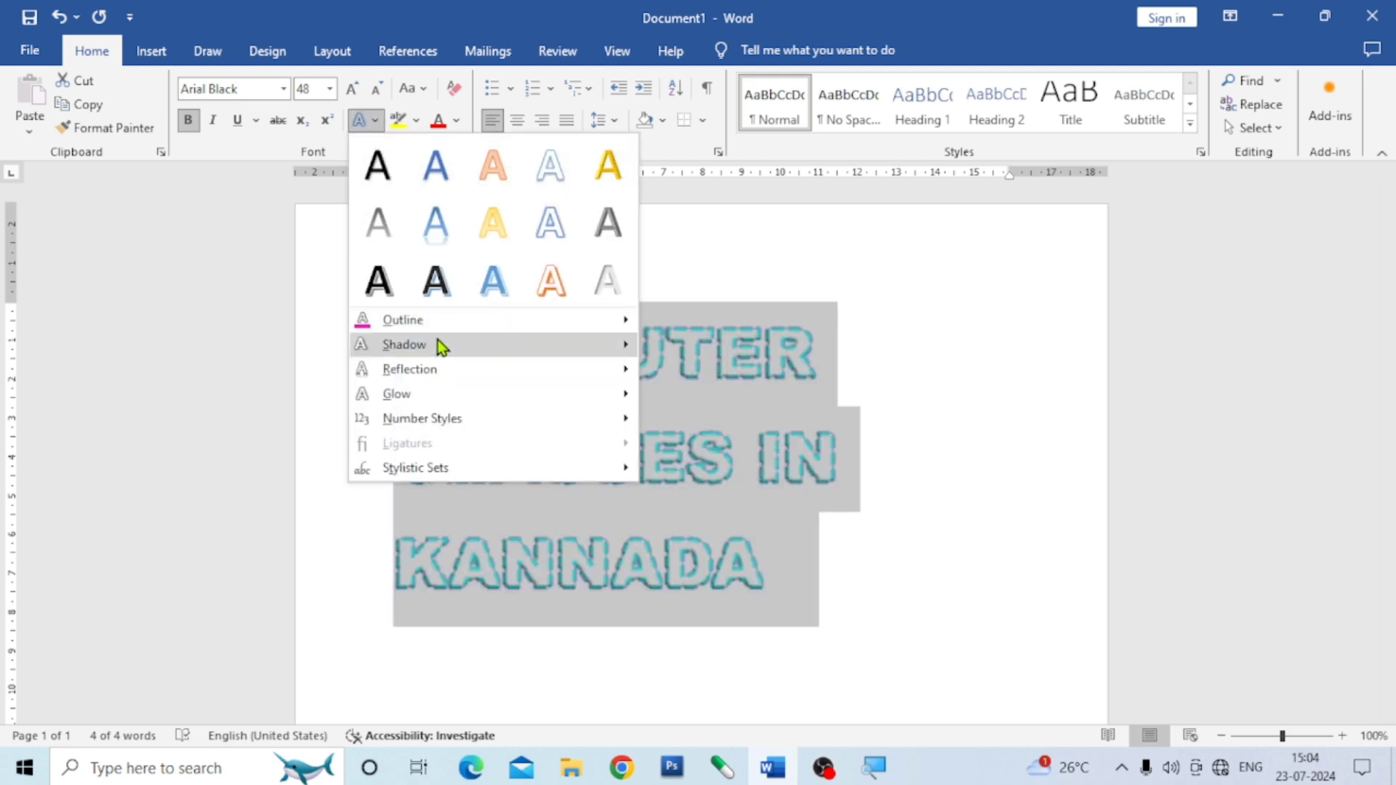
mouse_move(439, 341)
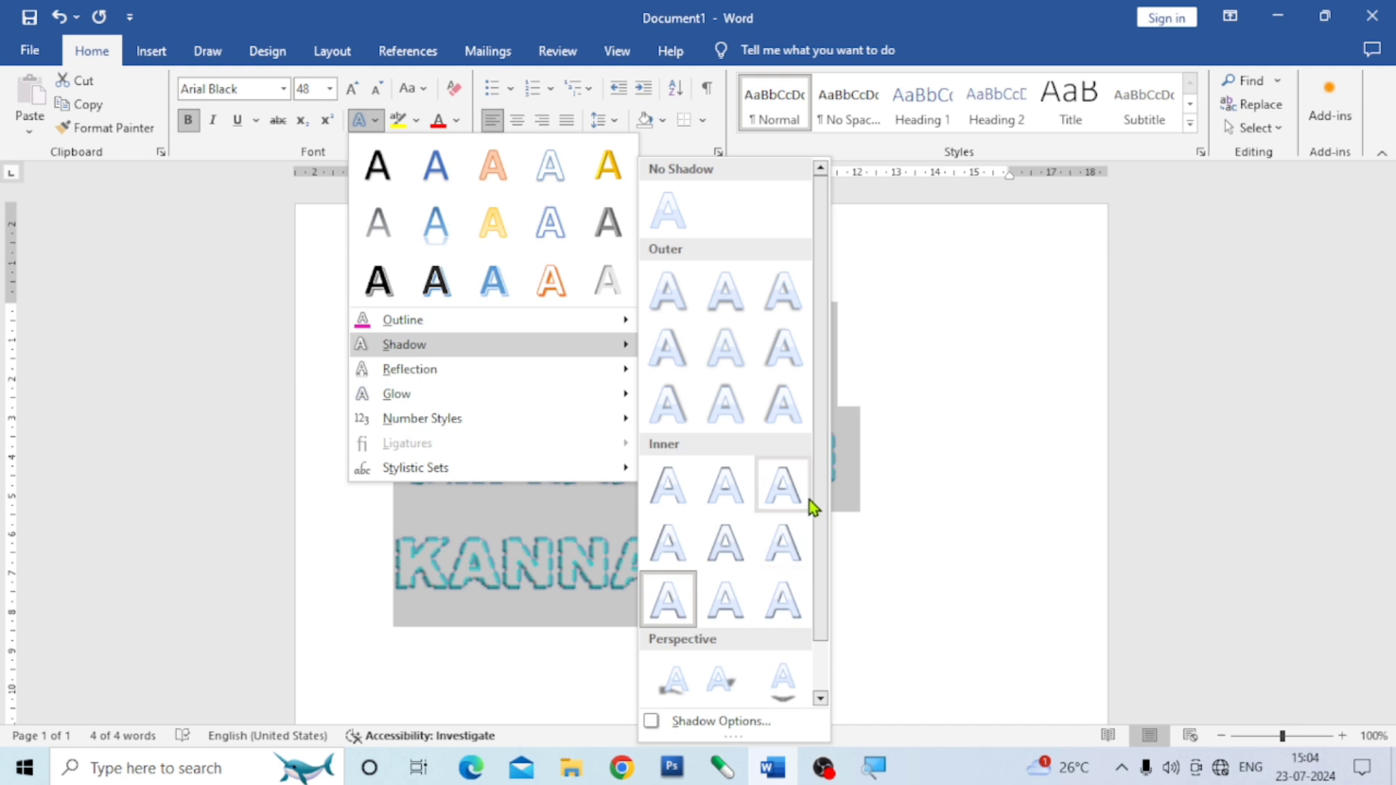
left_click_drag(820, 509, 822, 585)
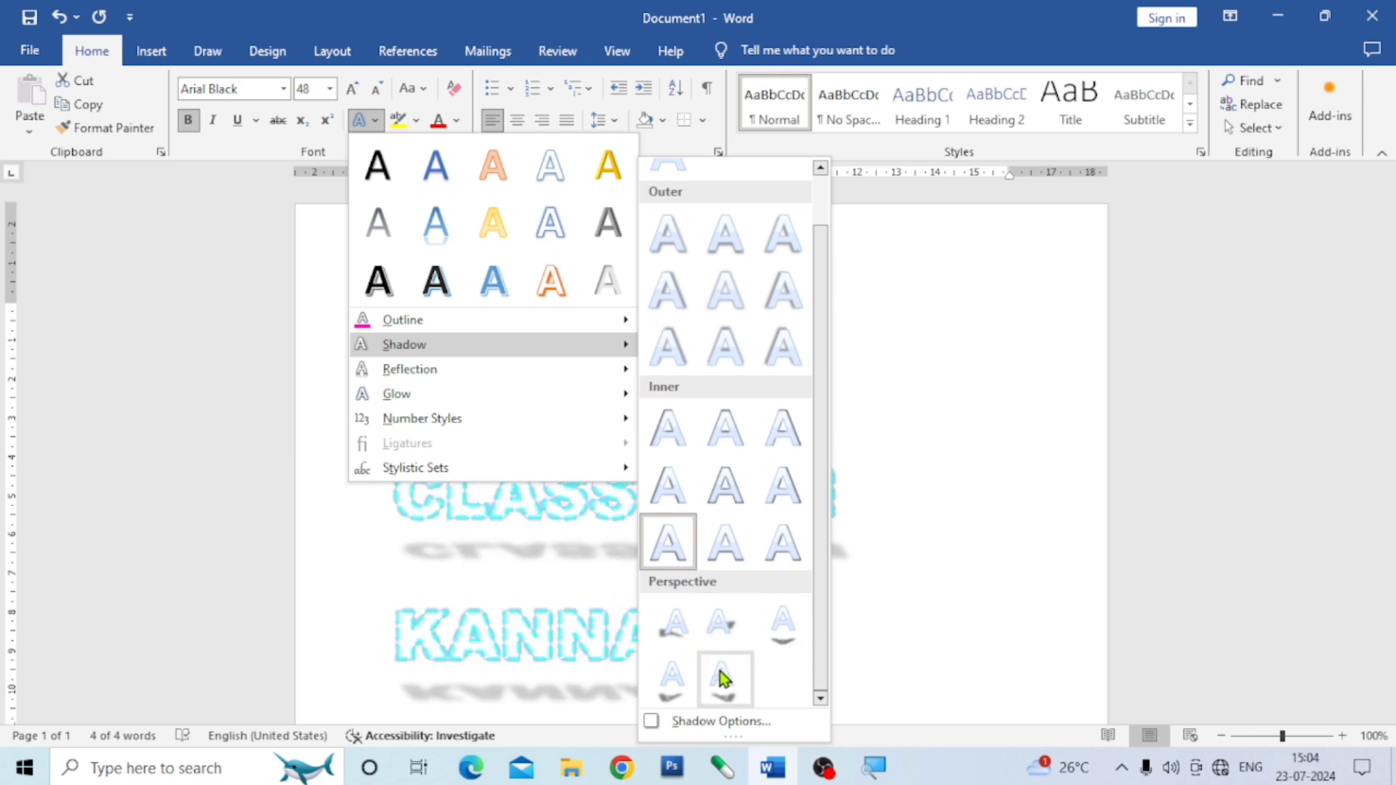
left_click(676, 633)
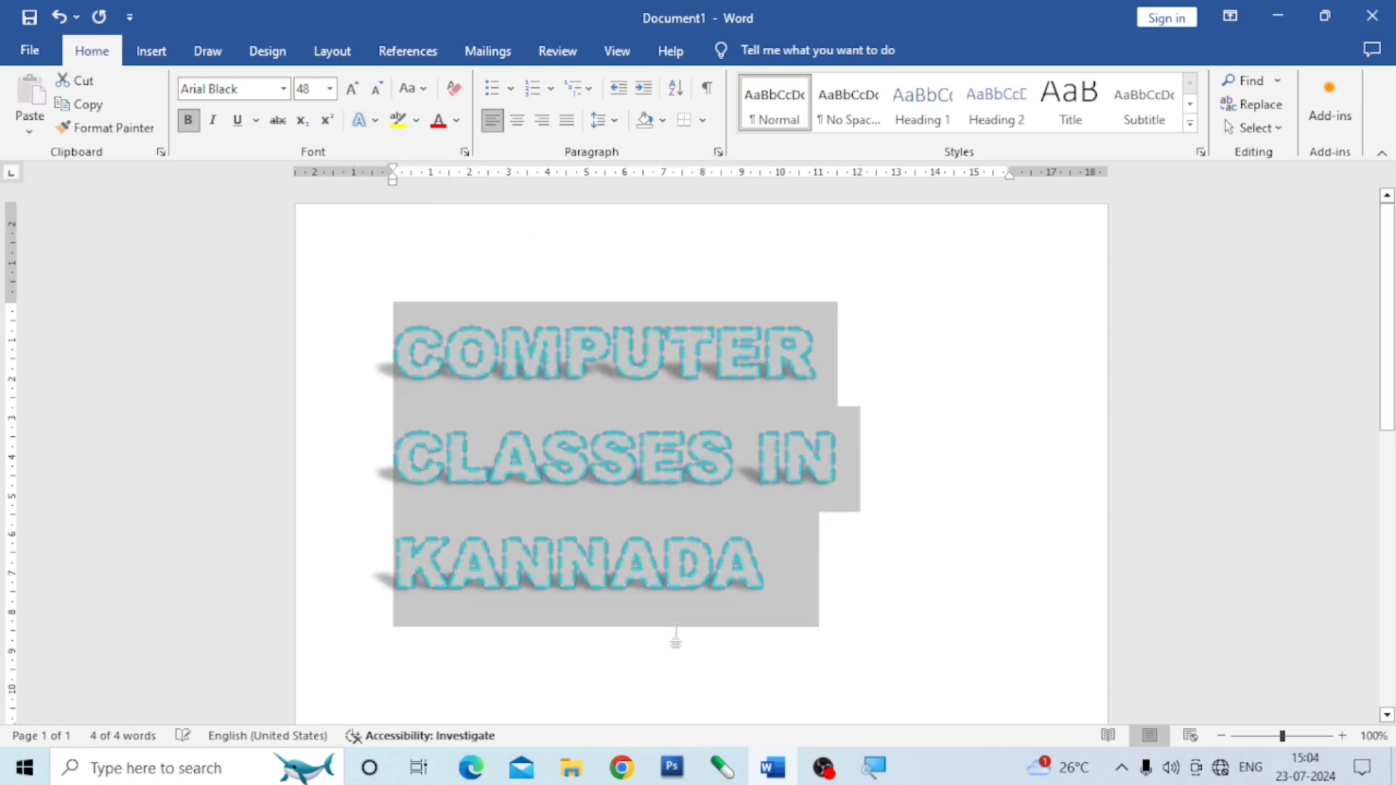
left_click(782, 582)
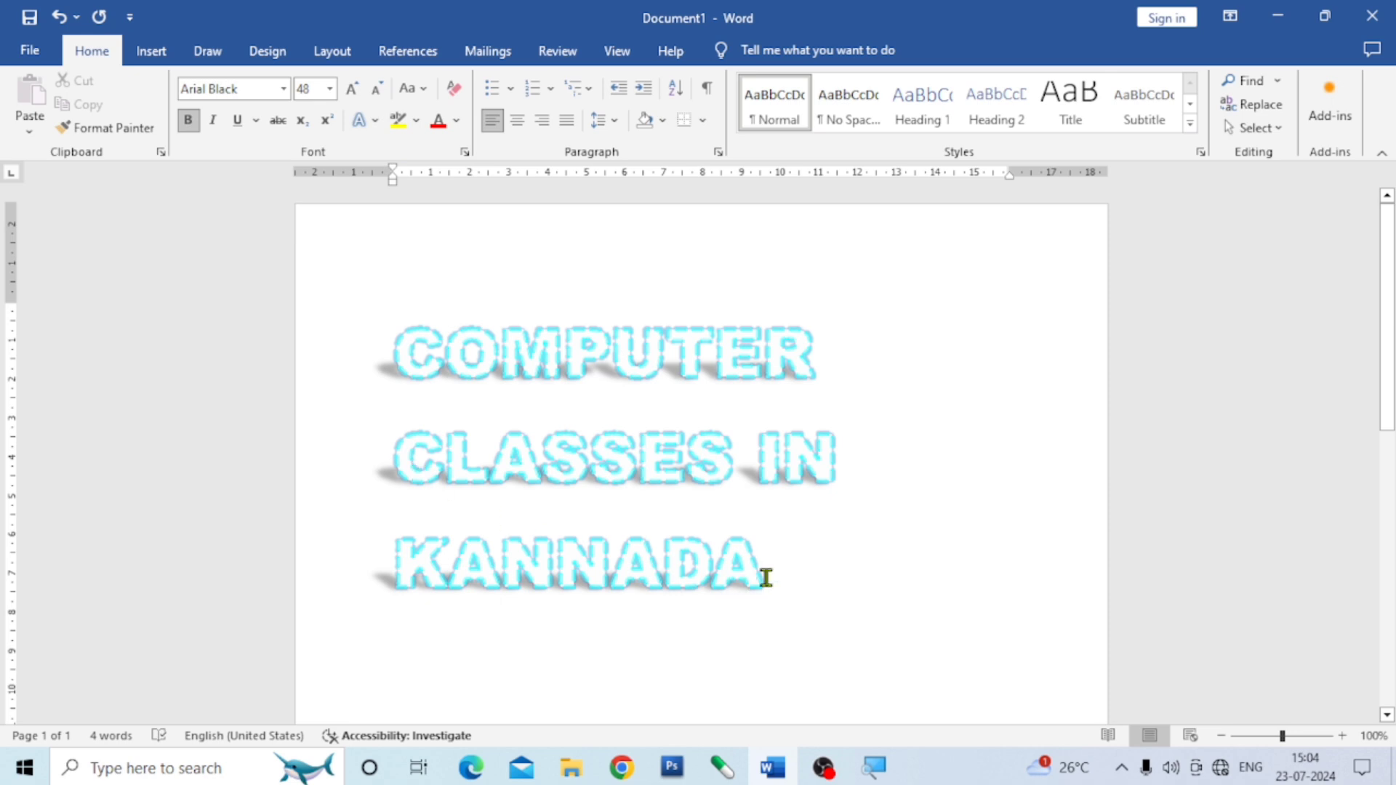
- Change the heading's shadow colour to the recently used magenta in the shadow options
left_click_drag(769, 570, 386, 349)
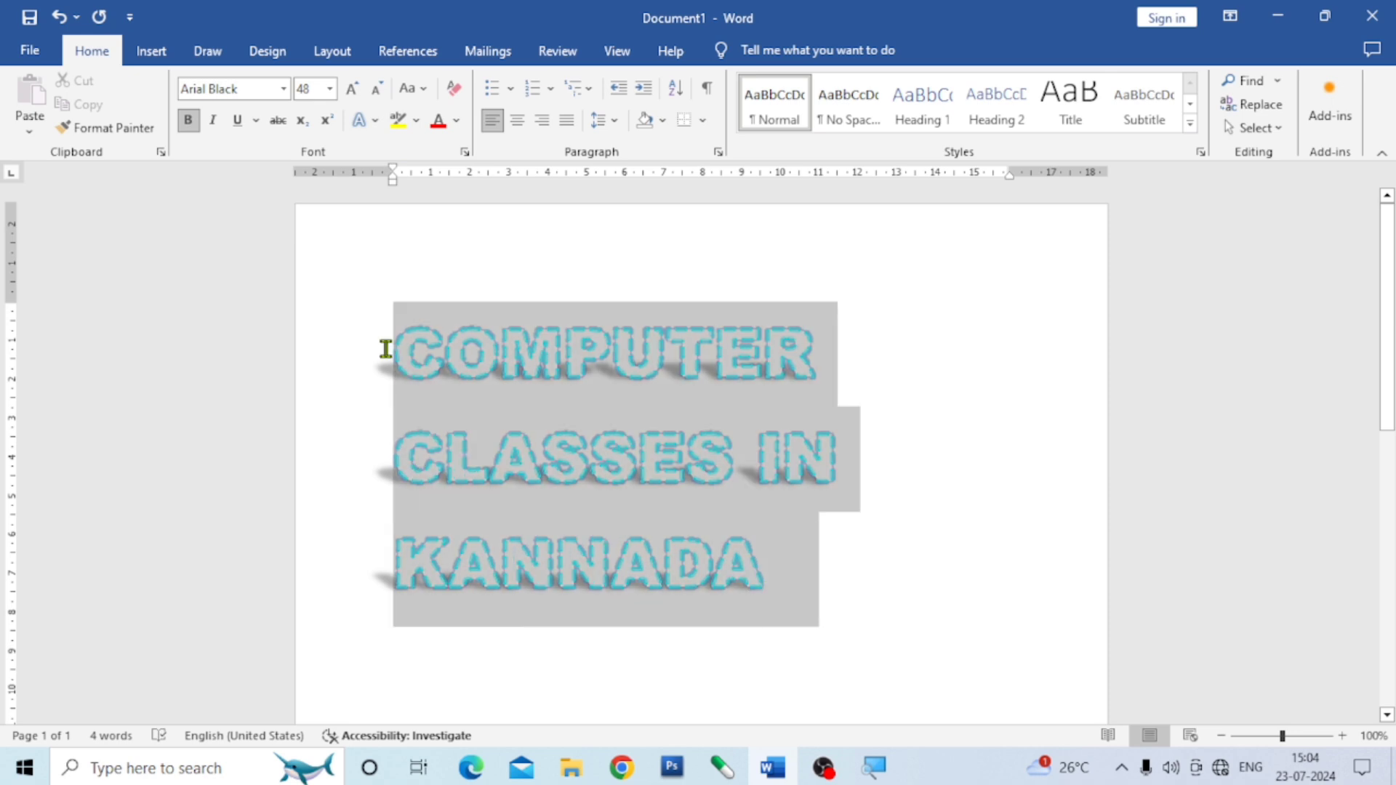
left_click(376, 122)
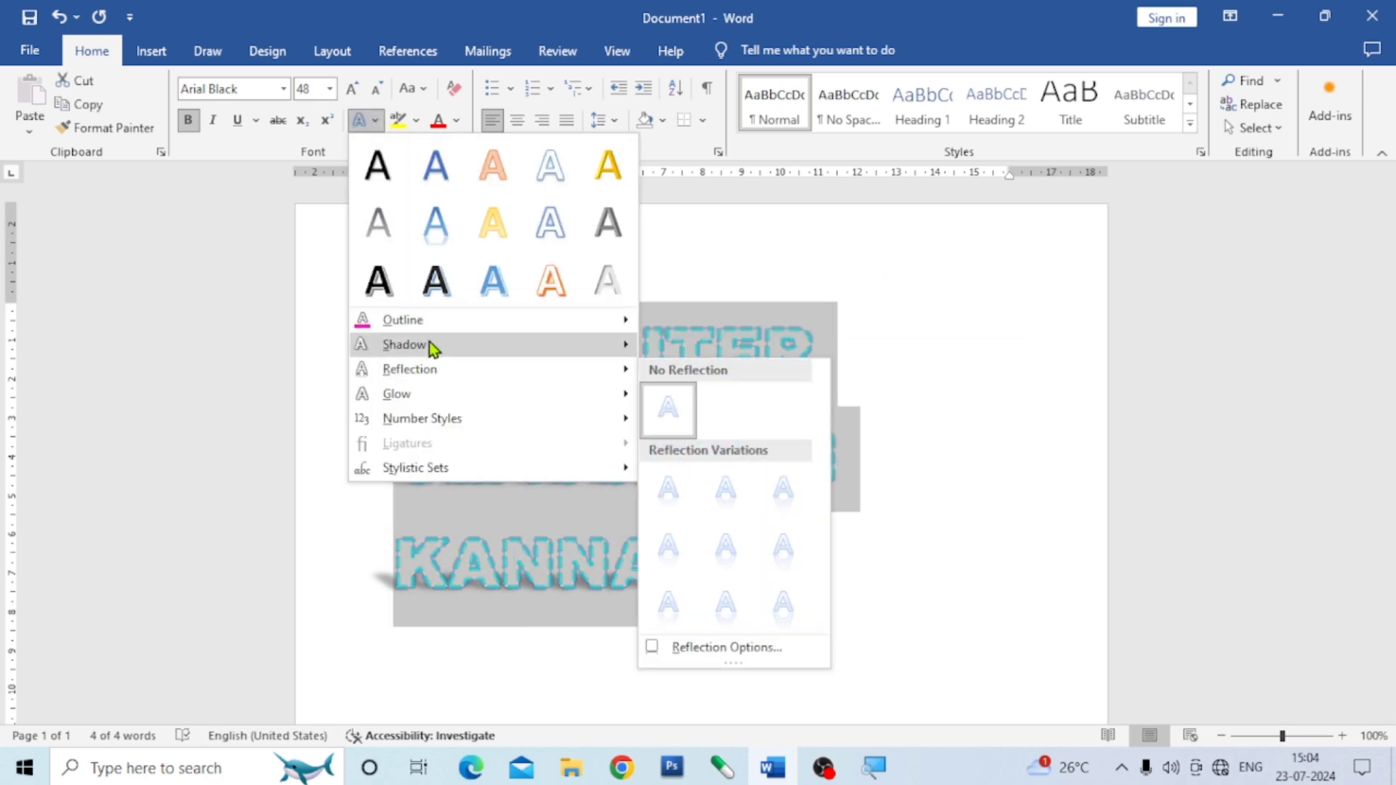
mouse_move(432, 348)
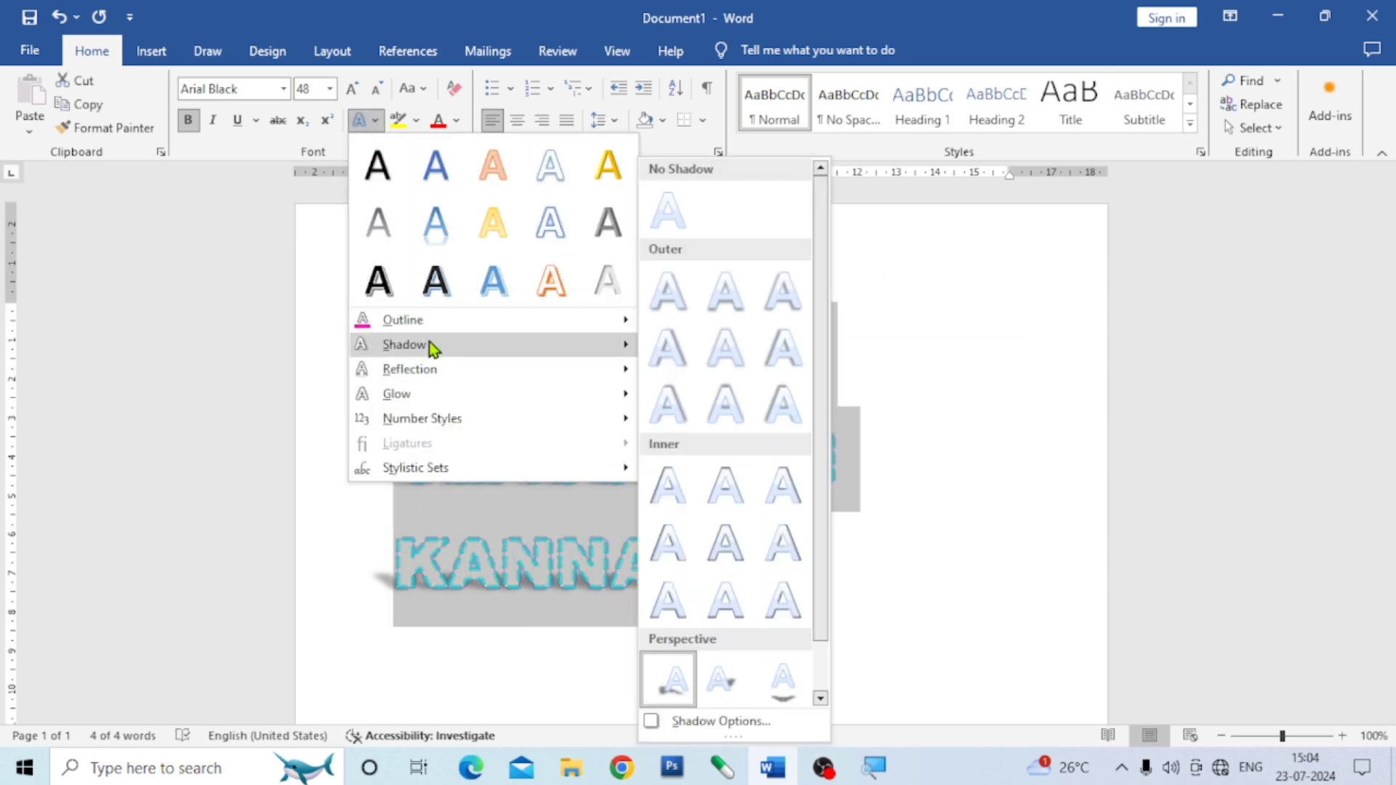
left_click(748, 726)
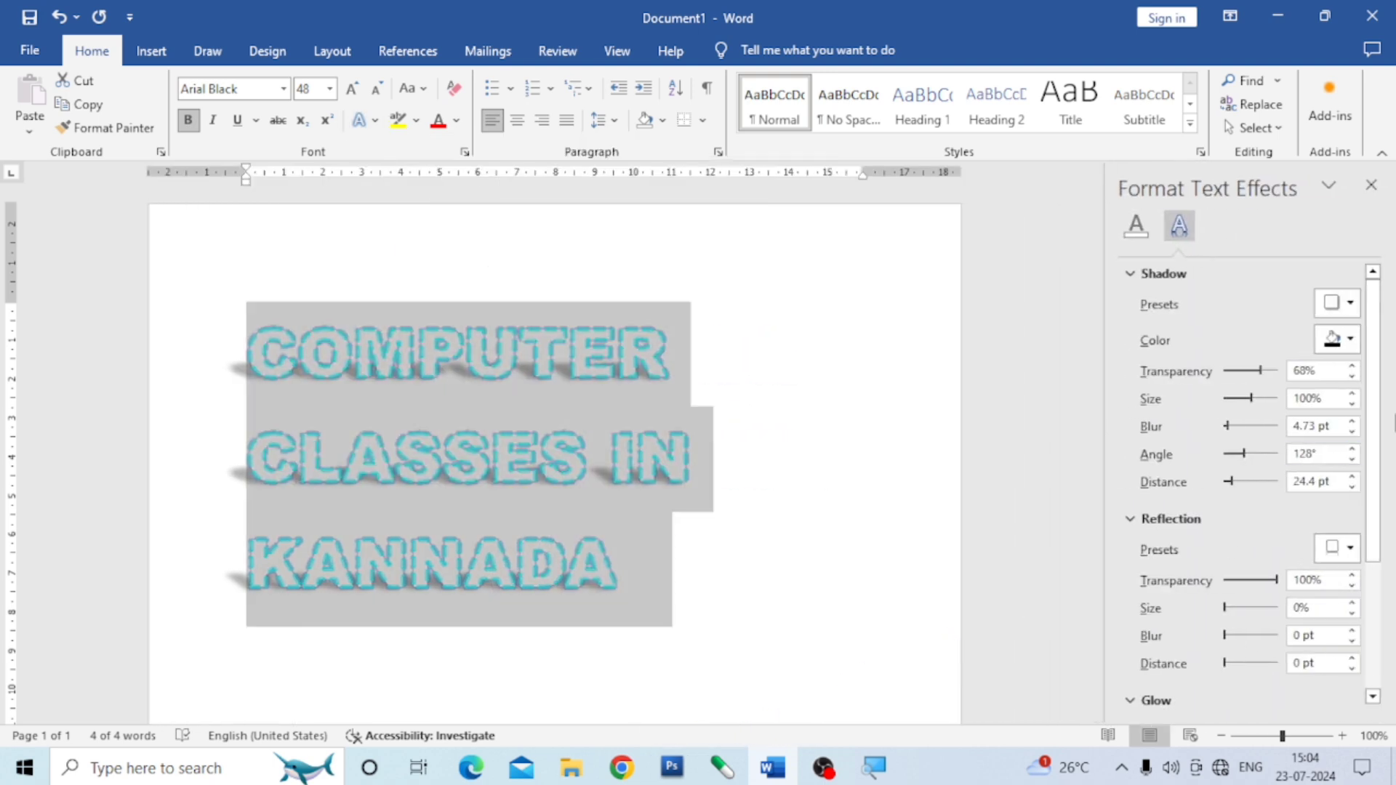
left_click(1352, 339)
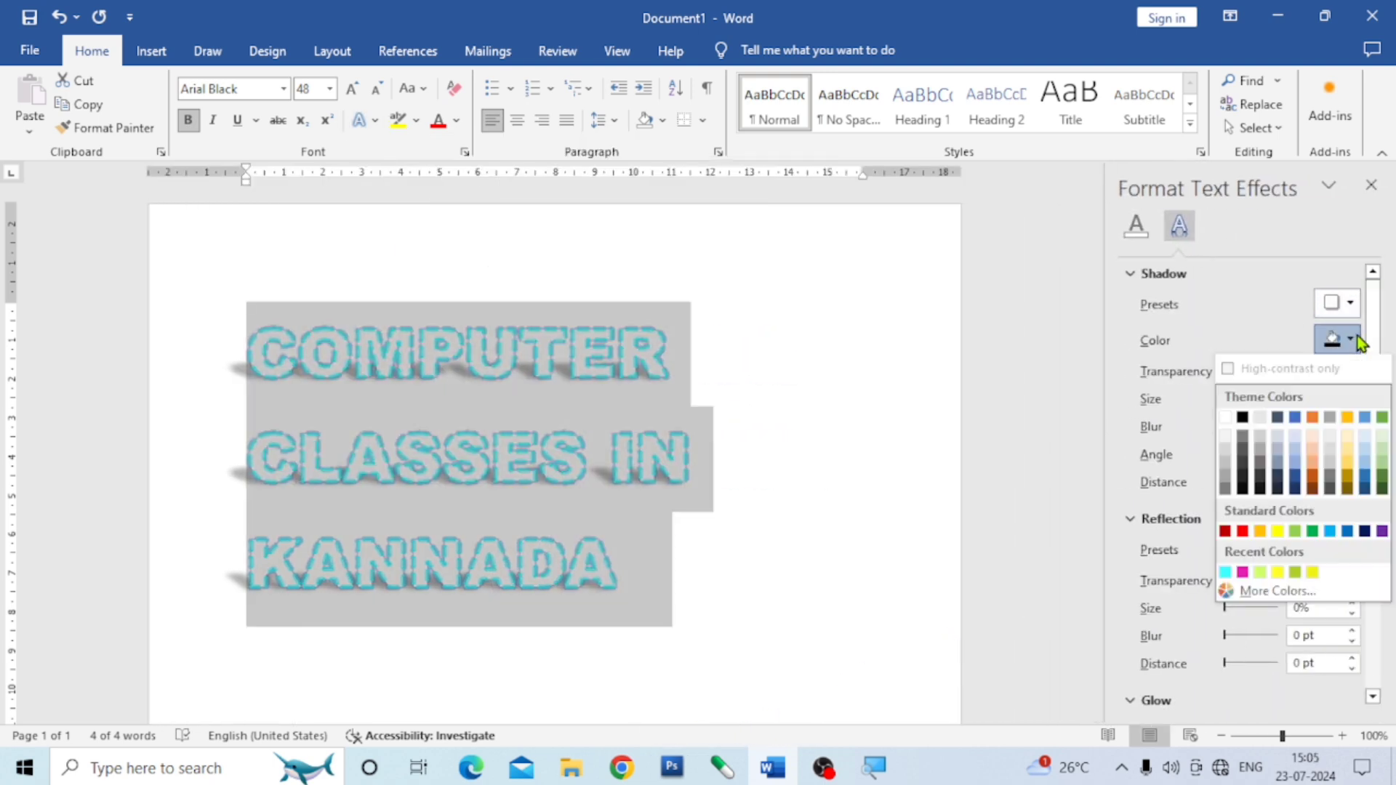
left_click(1242, 572)
left_click(713, 549)
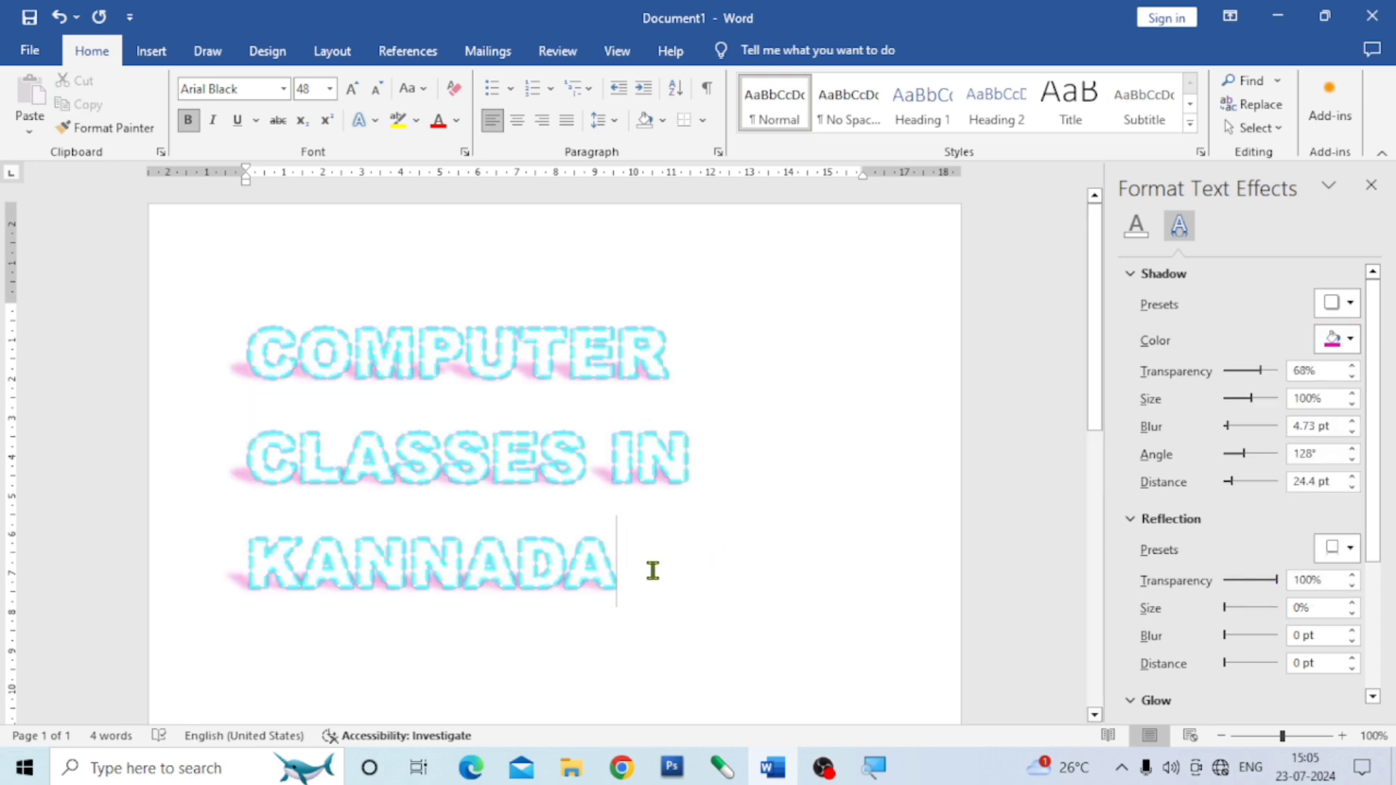
- Try shadow angles up to 170° on the whole heading, settle on 130° and close the Format Text Effects settings
left_click_drag(635, 568, 268, 349)
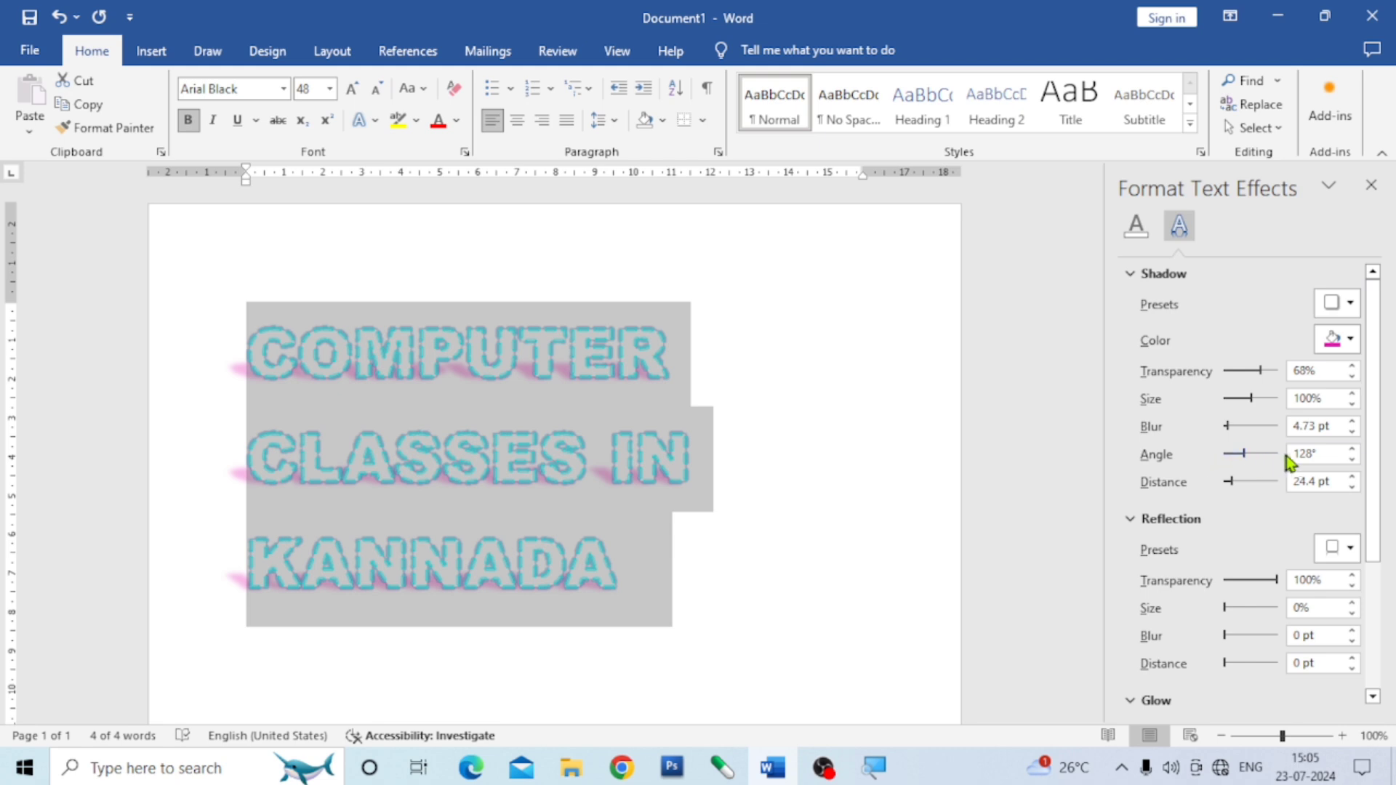
left_click(1353, 451)
left_click(1353, 451)
left_click(1353, 450)
left_click(1353, 451)
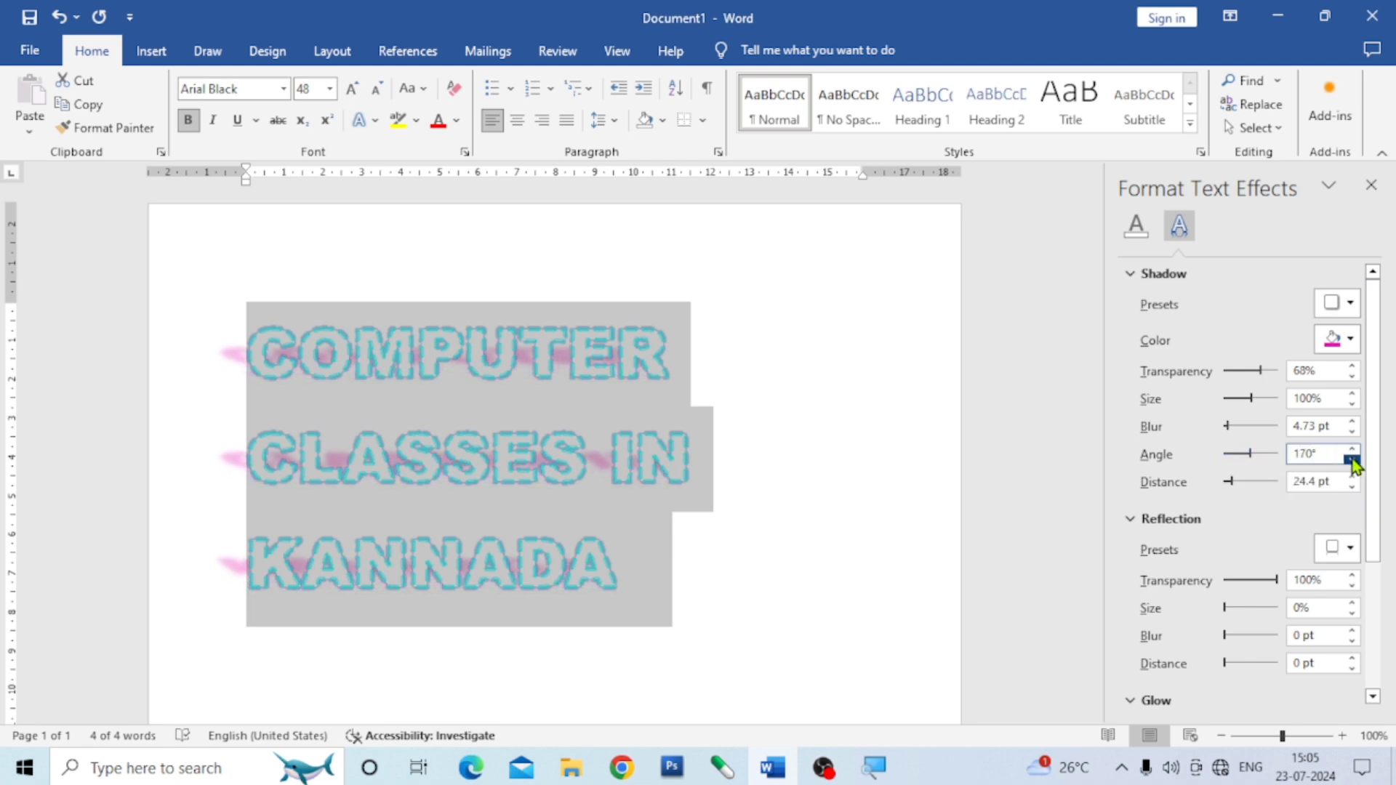
left_click(1353, 459)
left_click(1352, 459)
left_click(1352, 459)
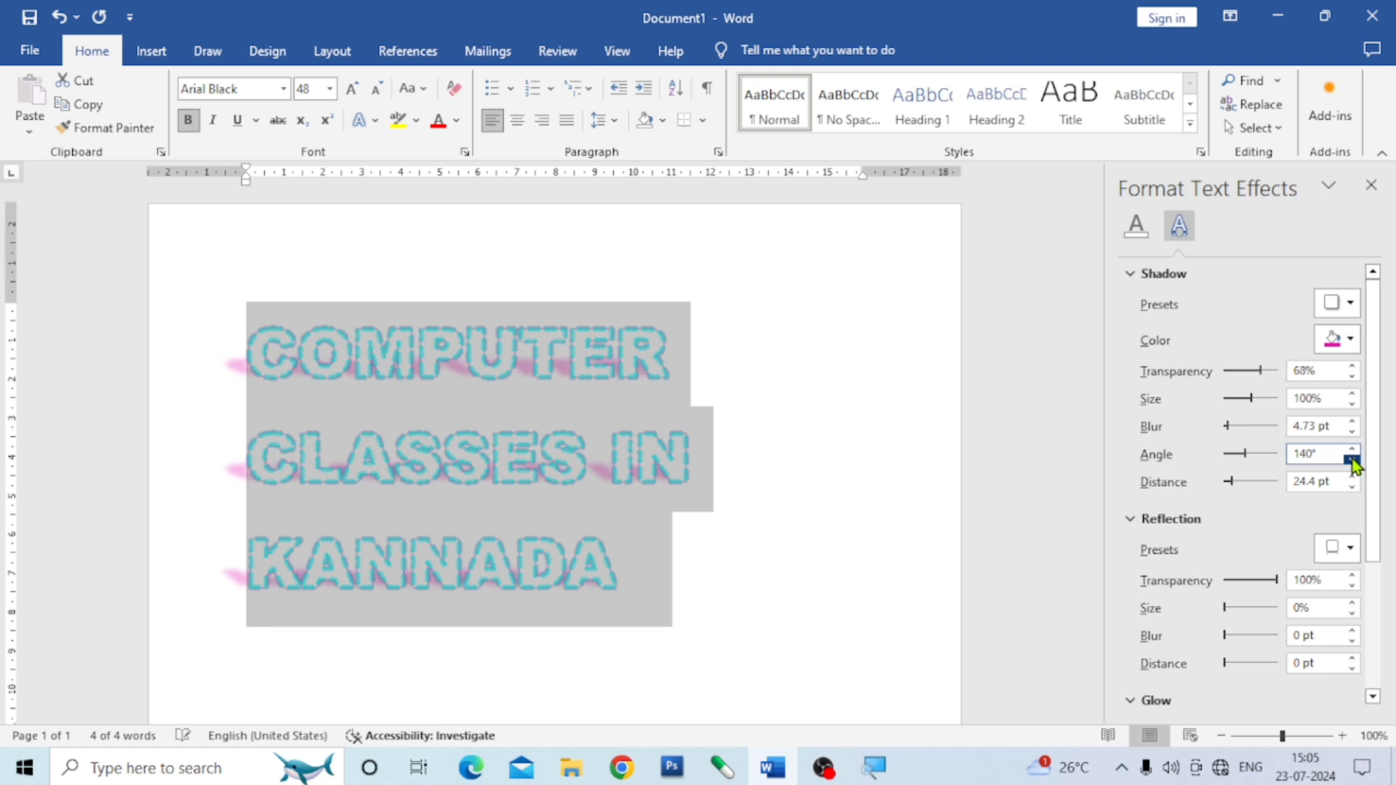
left_click(1352, 460)
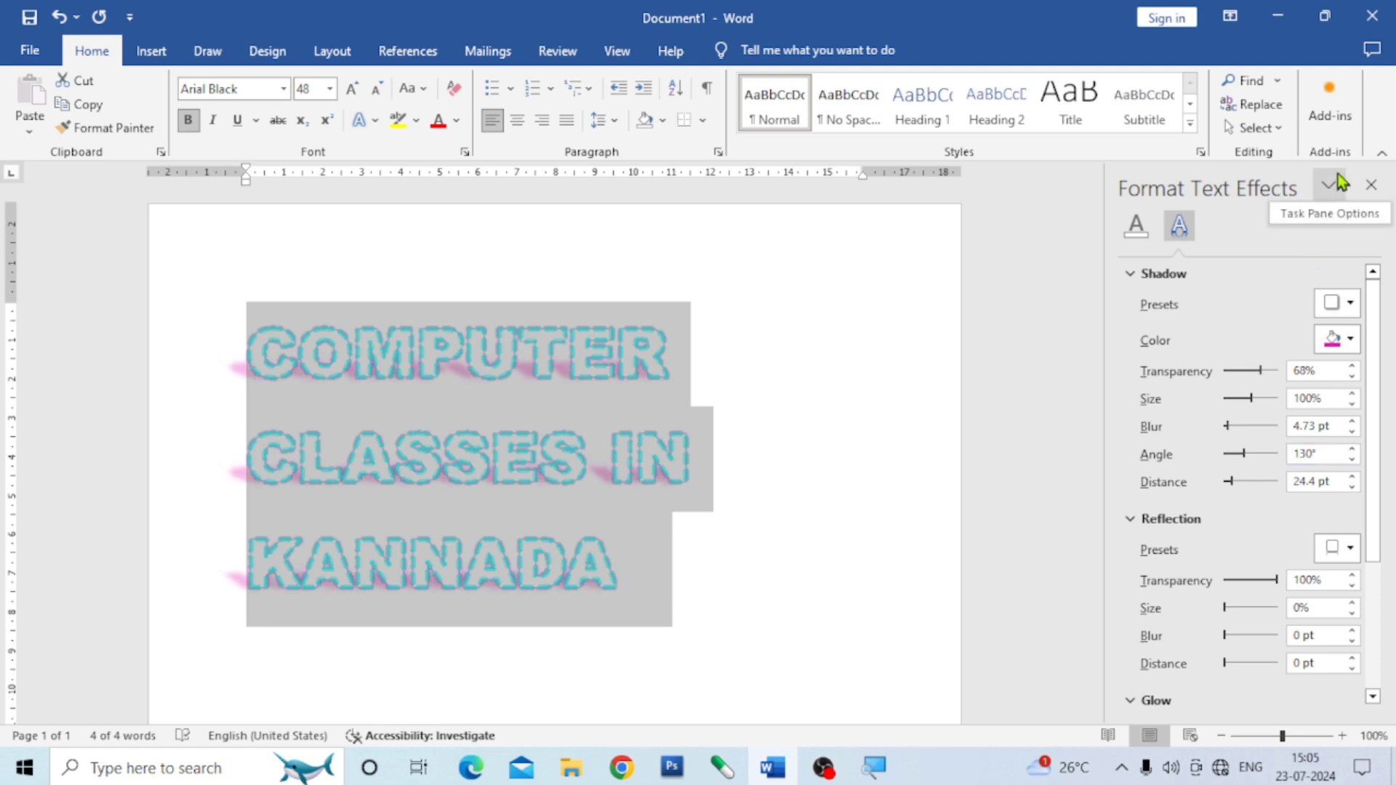
left_click(1371, 186)
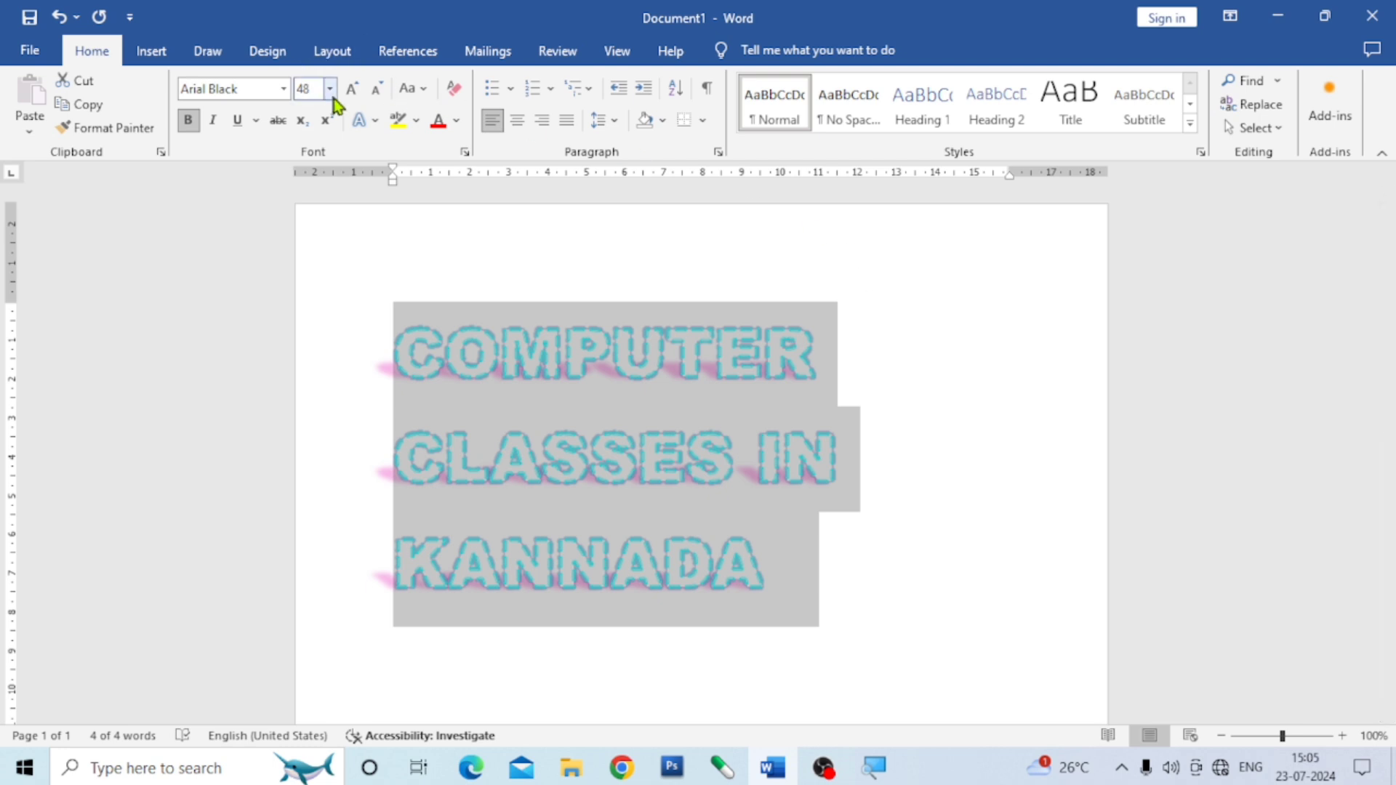
- Apply the reflection variation in the second row, third column to the whole heading and look over the result
left_click(376, 120)
mouse_move(447, 378)
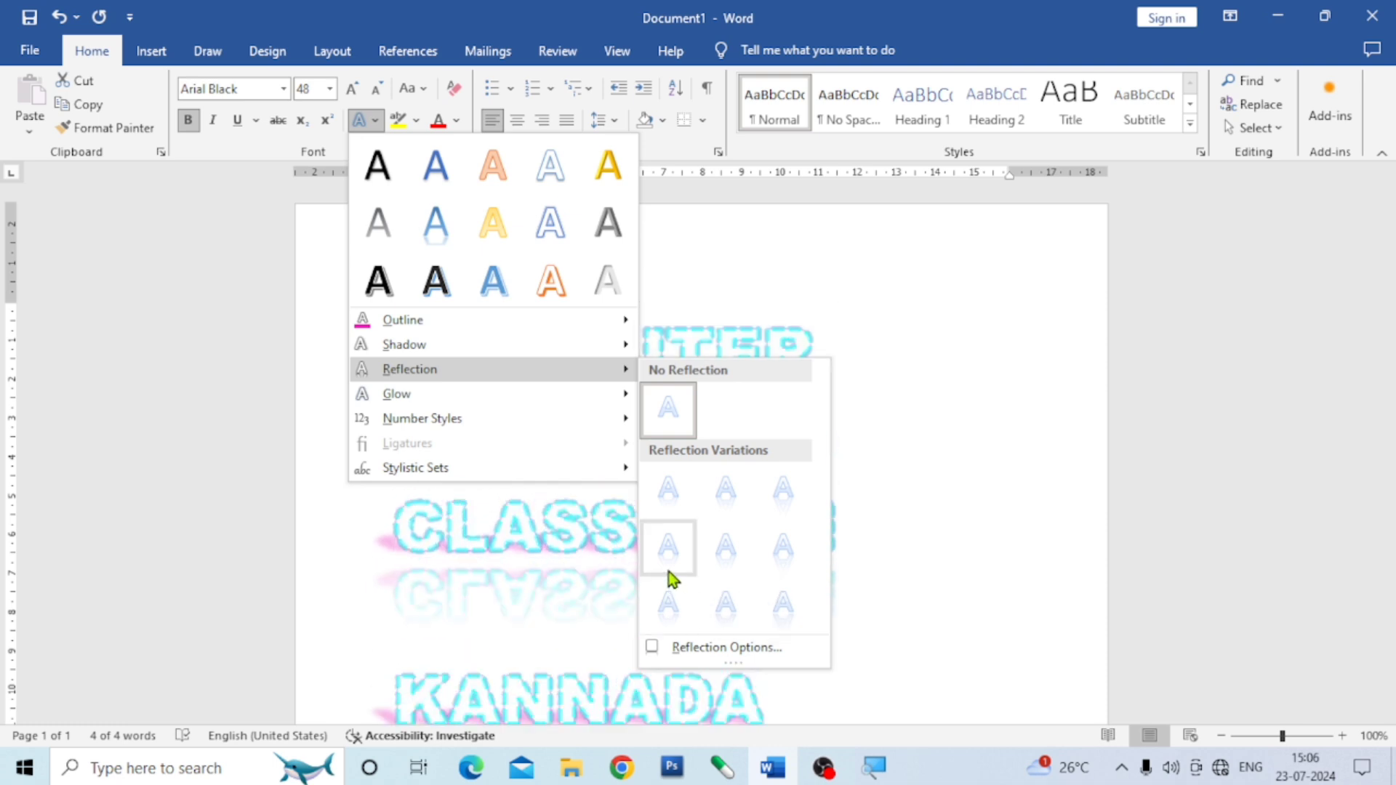
left_click(783, 553)
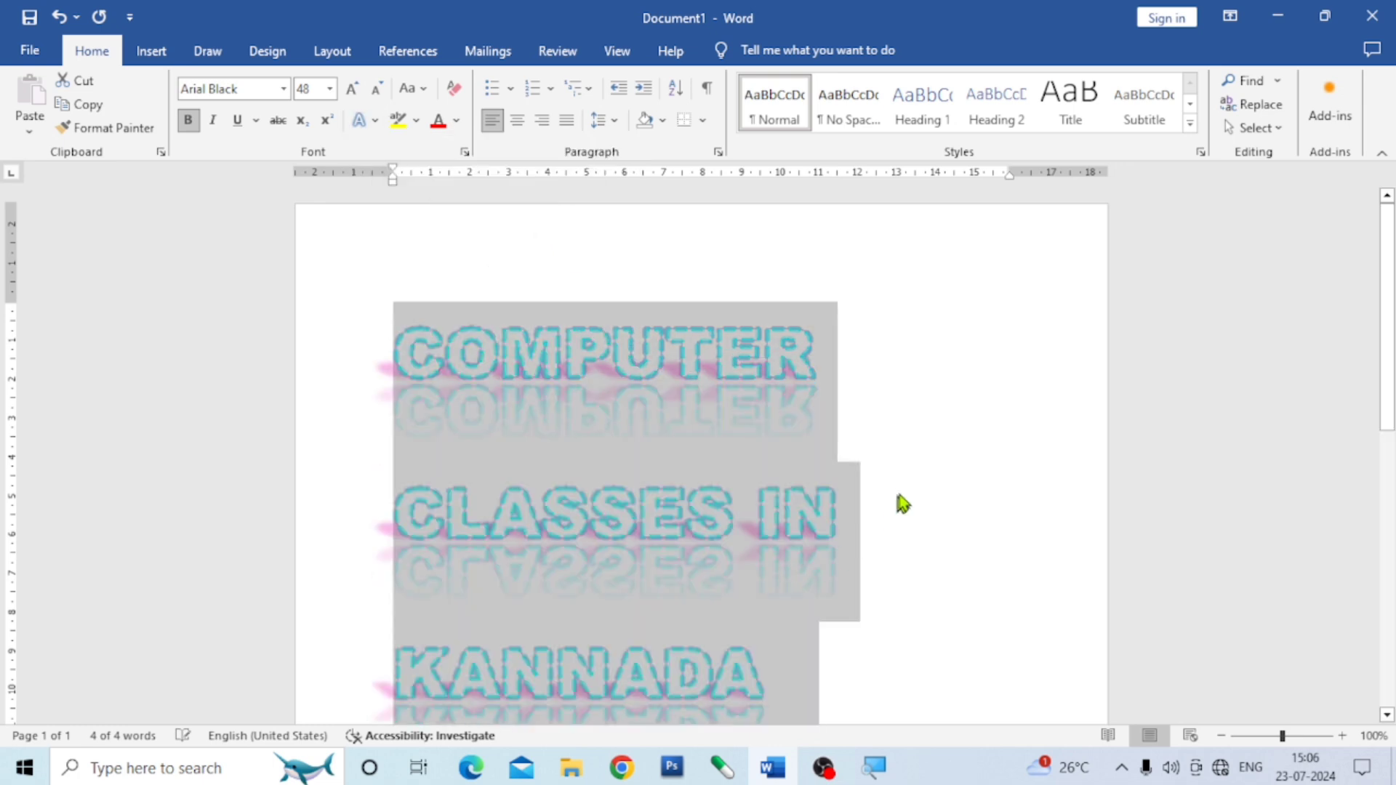
left_click(913, 495)
scroll(909, 486, "down", 3)
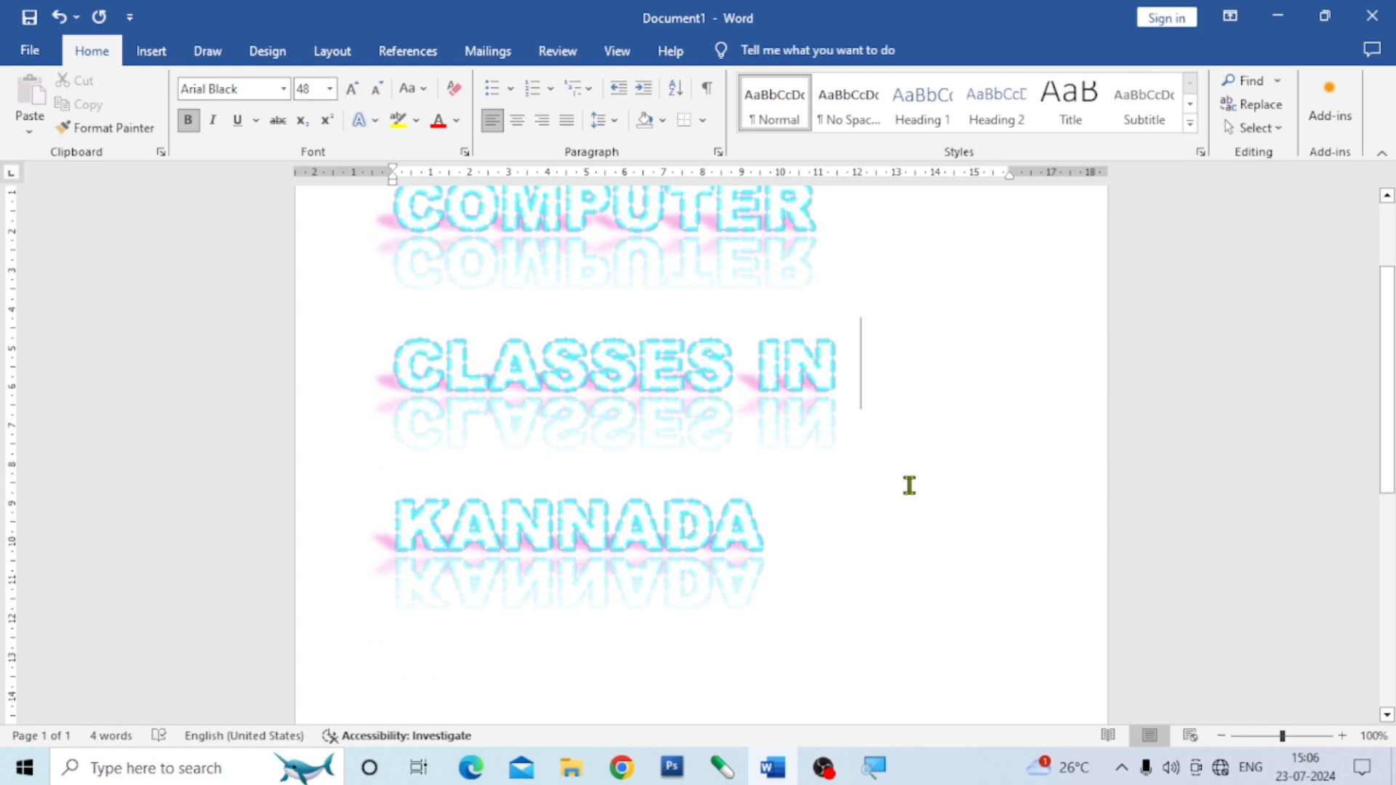
scroll(909, 485, "up", 2)
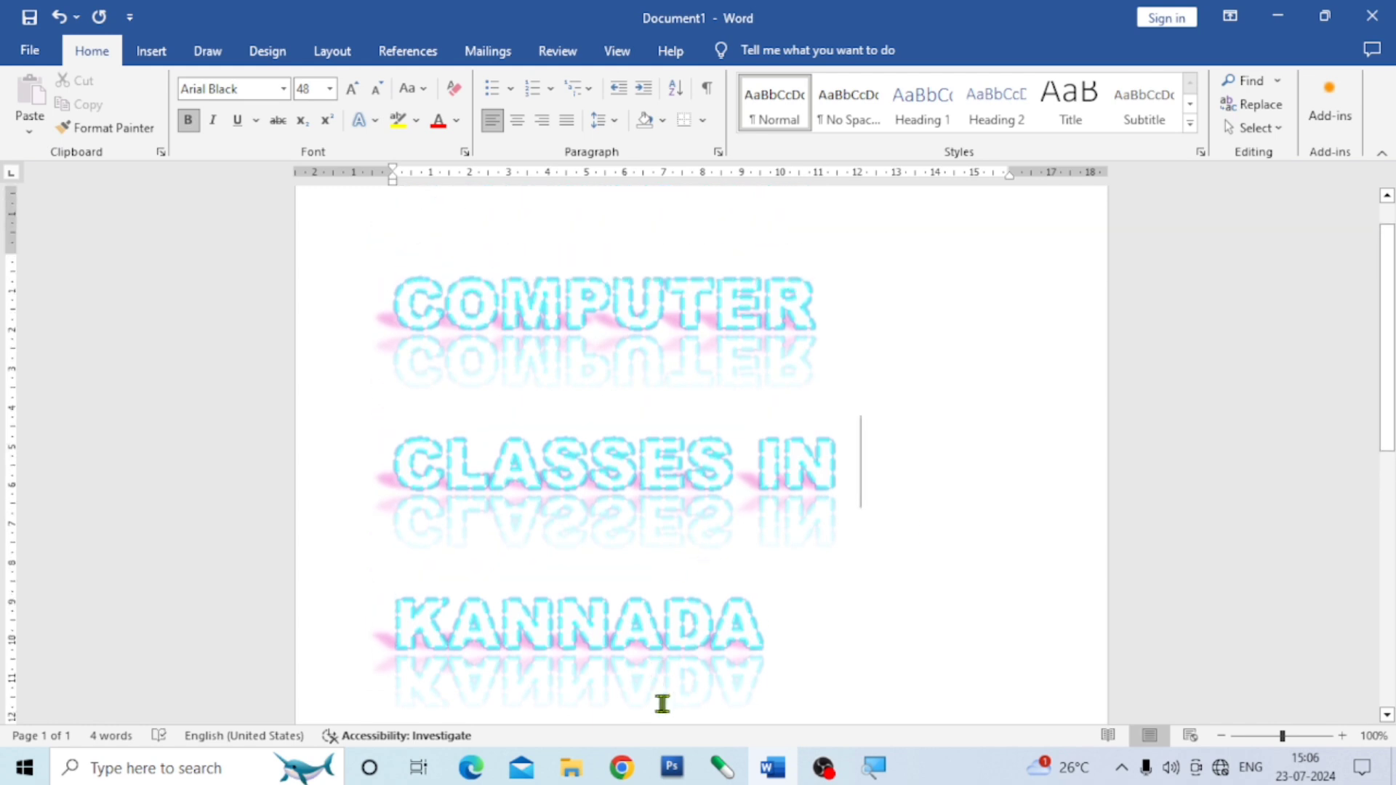
- Open the reflection options for the whole heading and review the available reflection presets without choosing another one
left_click_drag(782, 661, 450, 336)
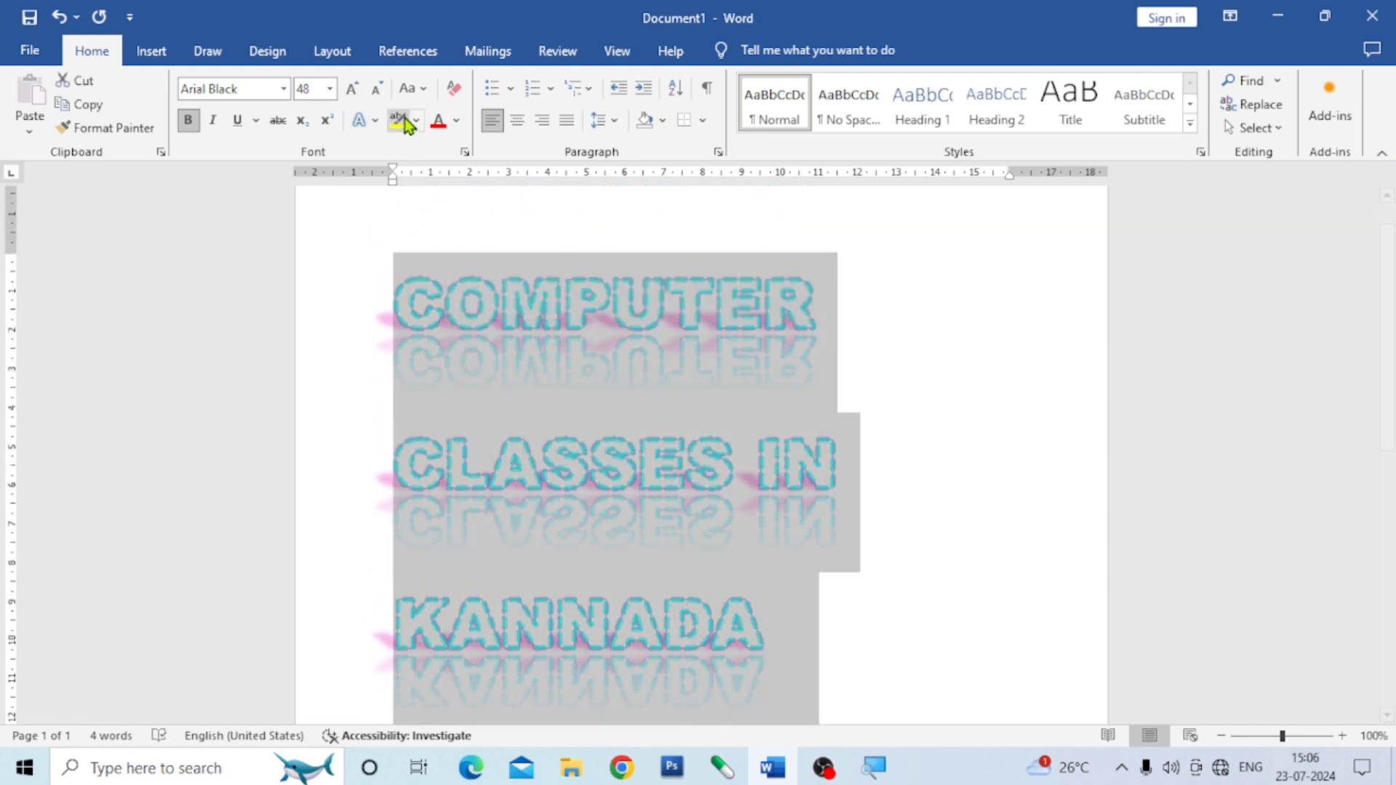
left_click(374, 119)
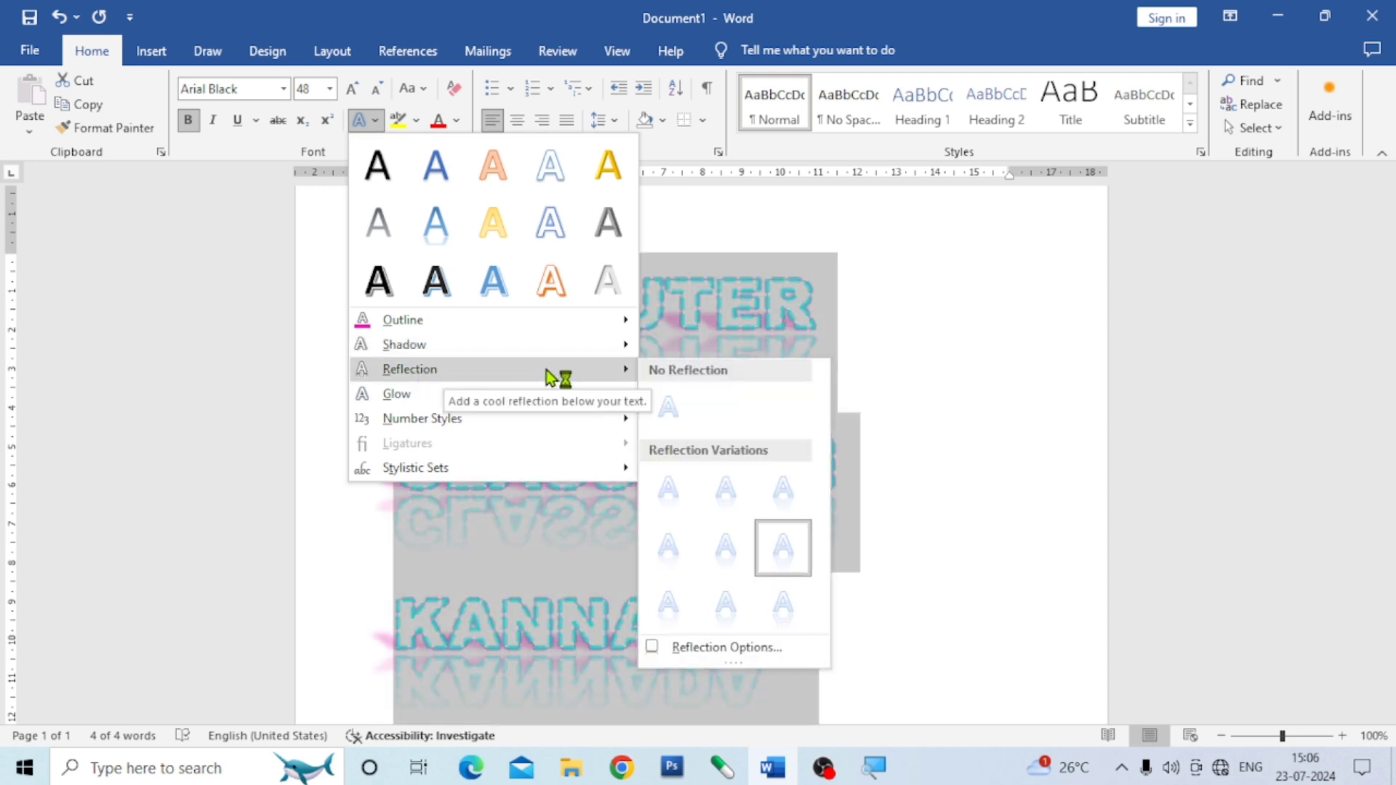
left_click(756, 647)
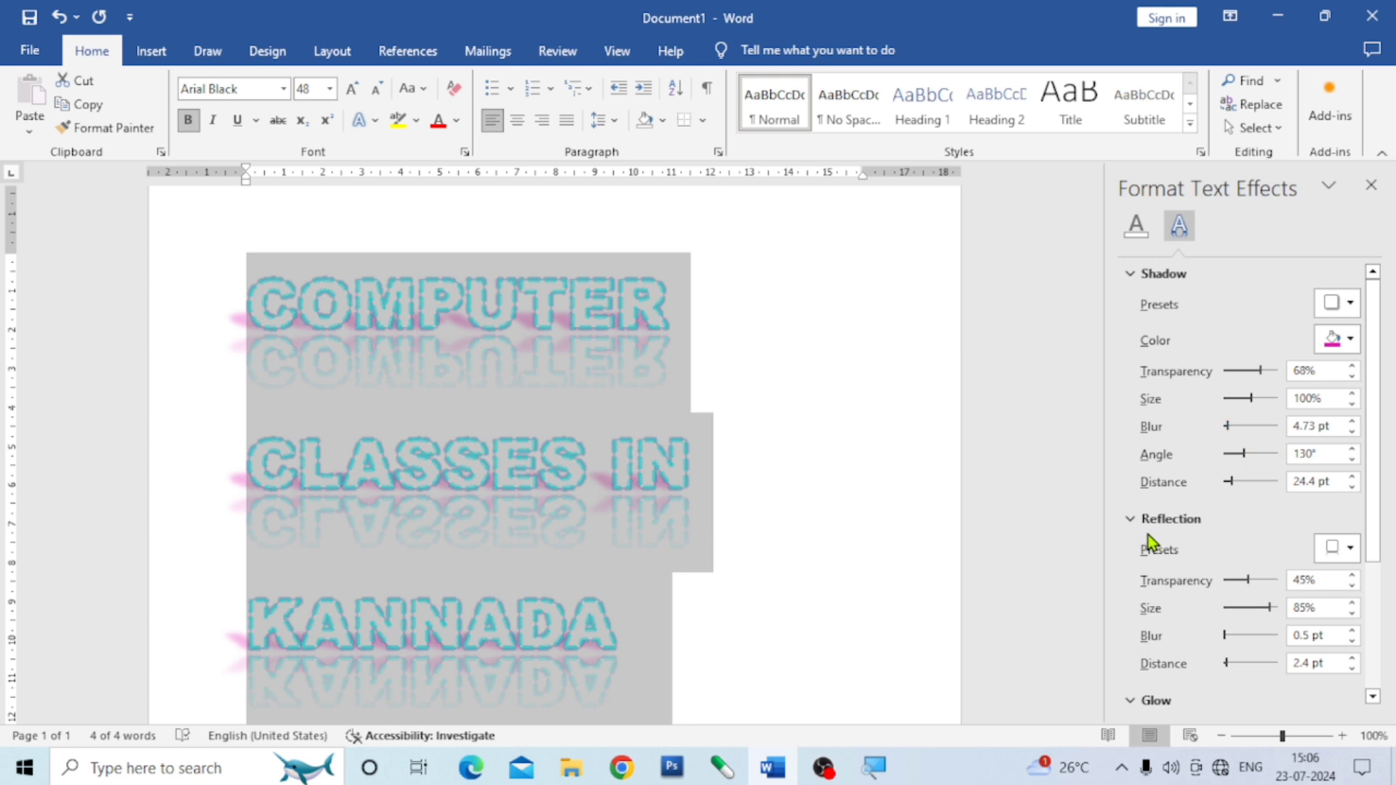
scroll(1208, 548, "down", 2)
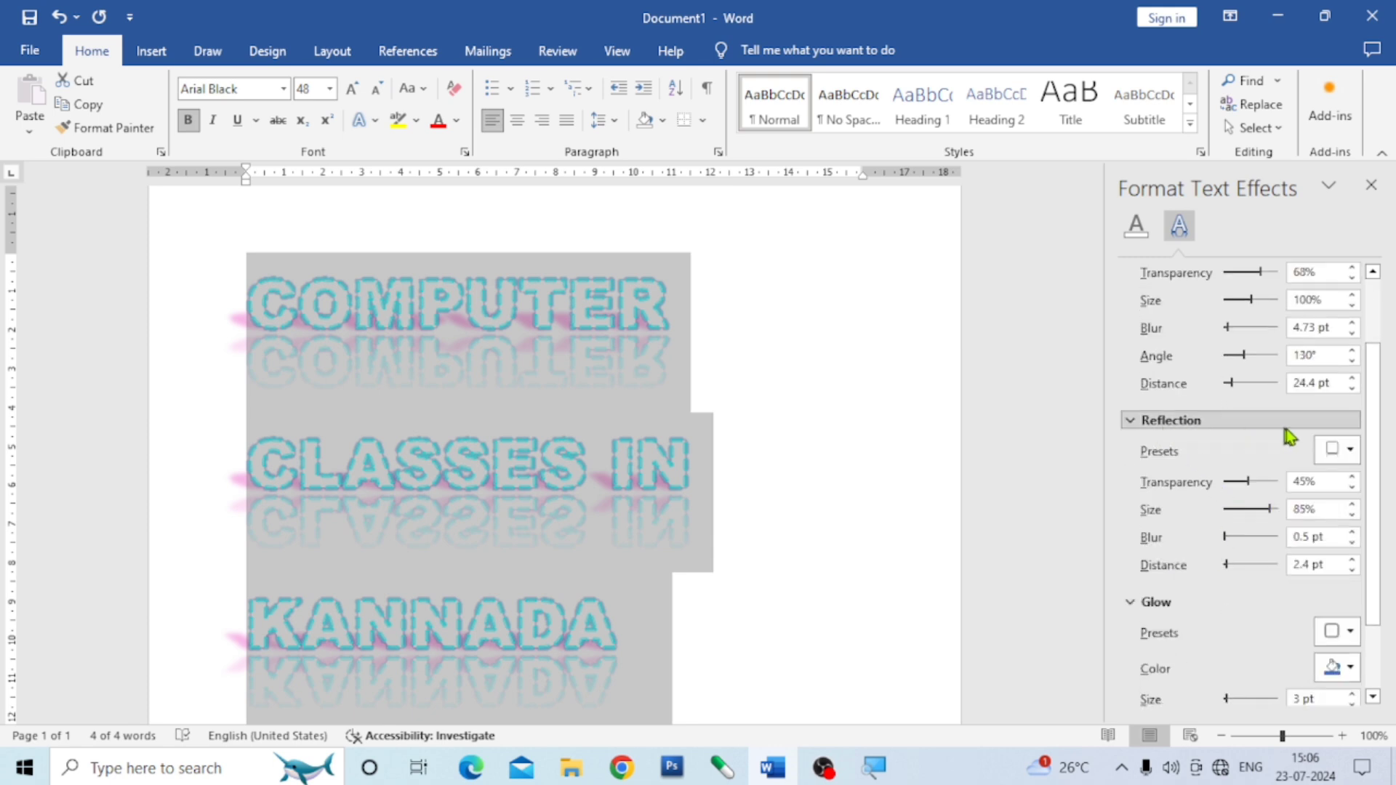
left_click(1350, 452)
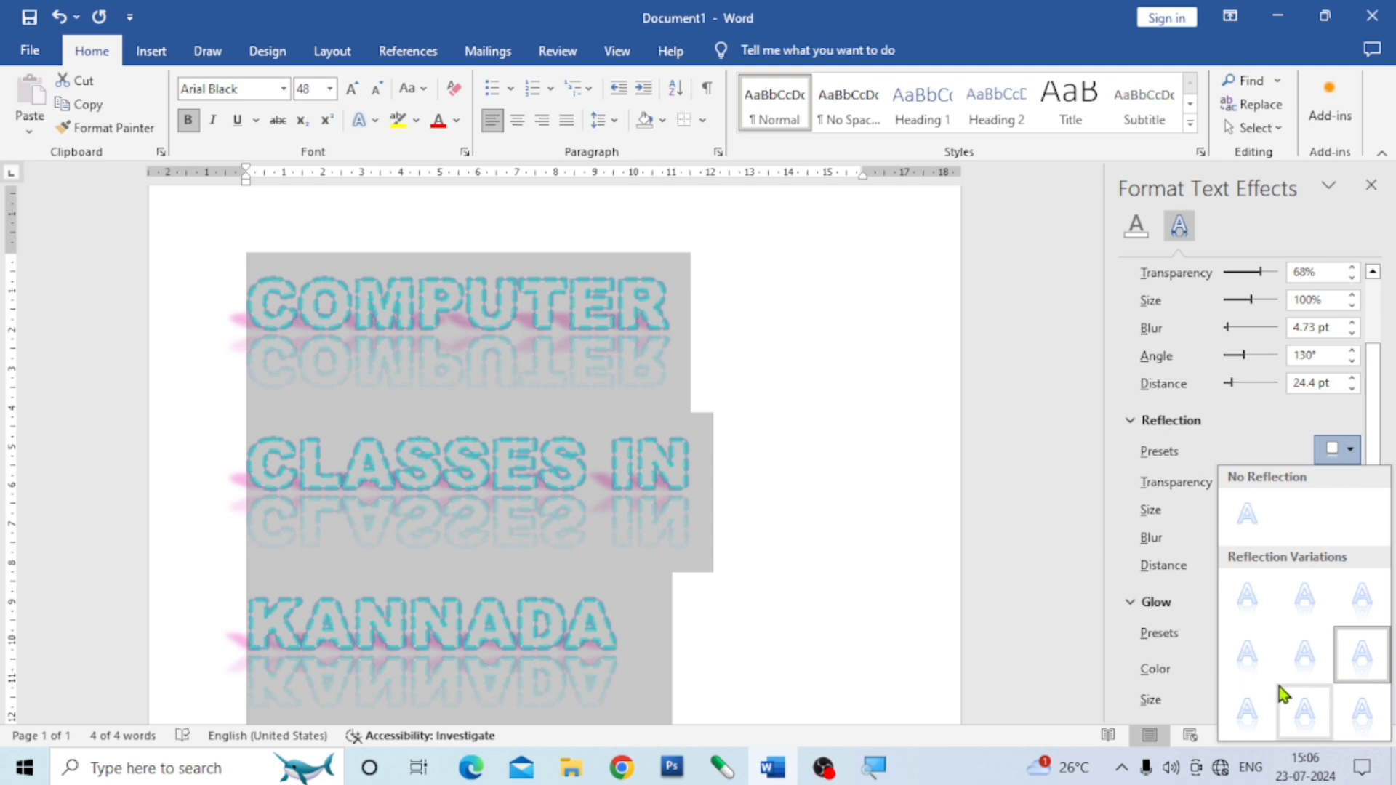
left_click(1004, 517)
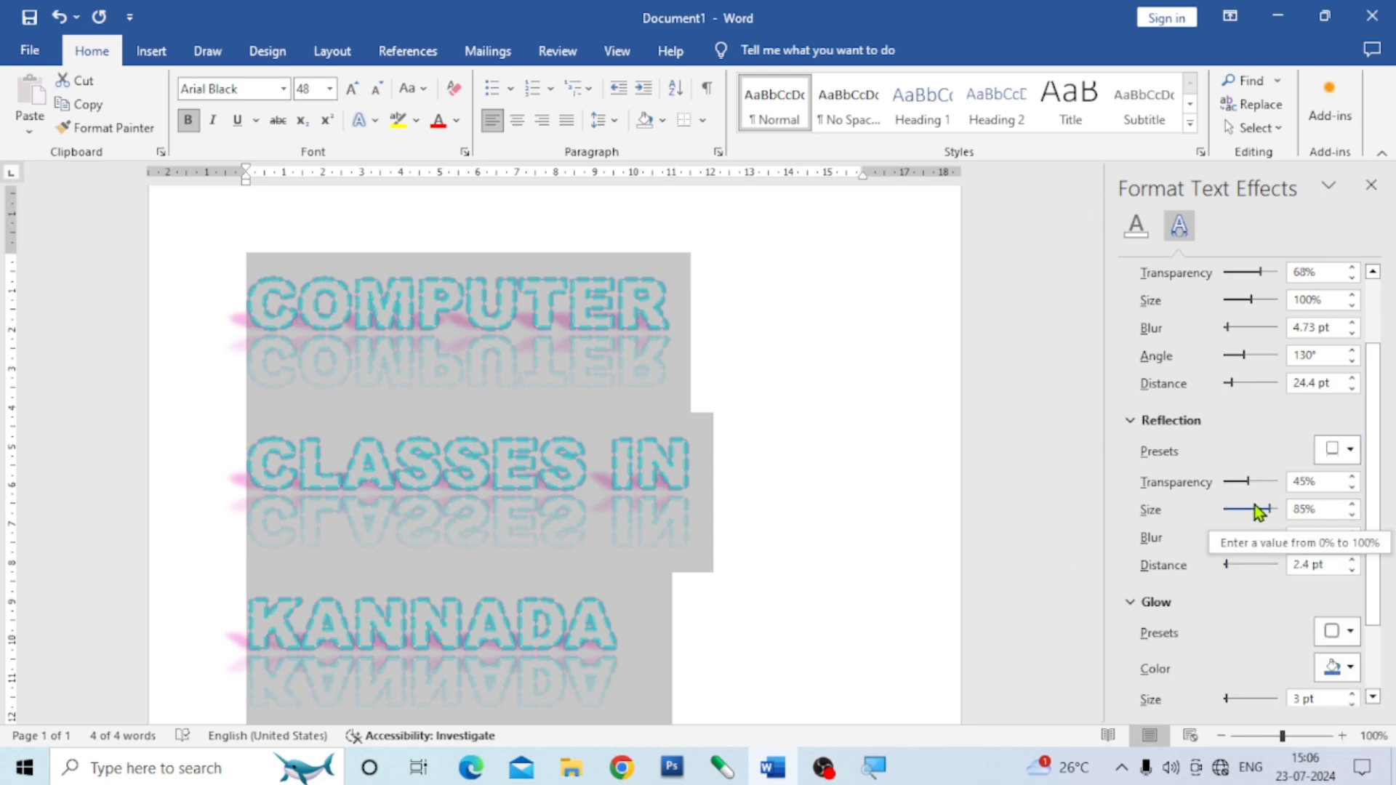
- Try reflection transparencies of 100% and 27%, settle on a moderate value and close the Format Text Effects settings
left_click_drag(1245, 484, 1279, 487)
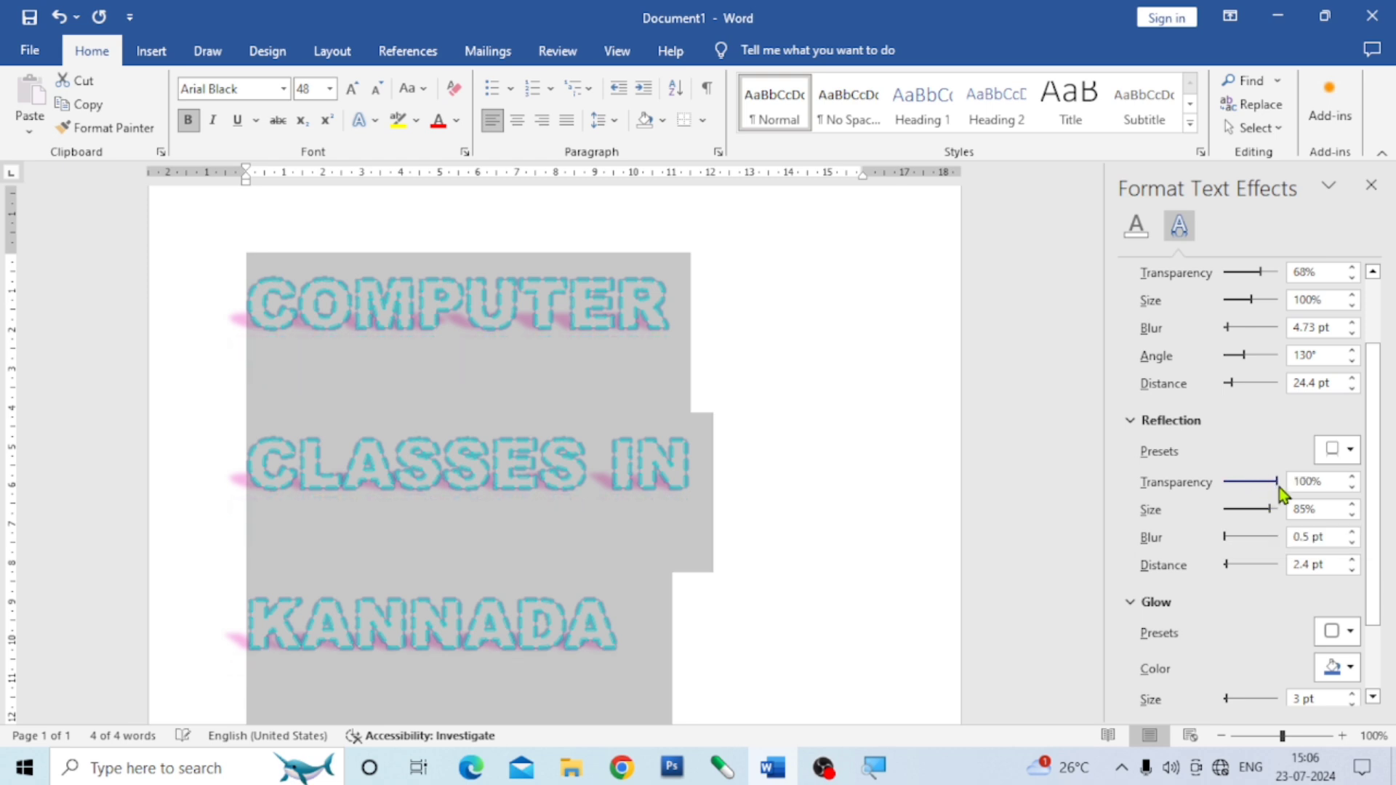
left_click(1239, 487)
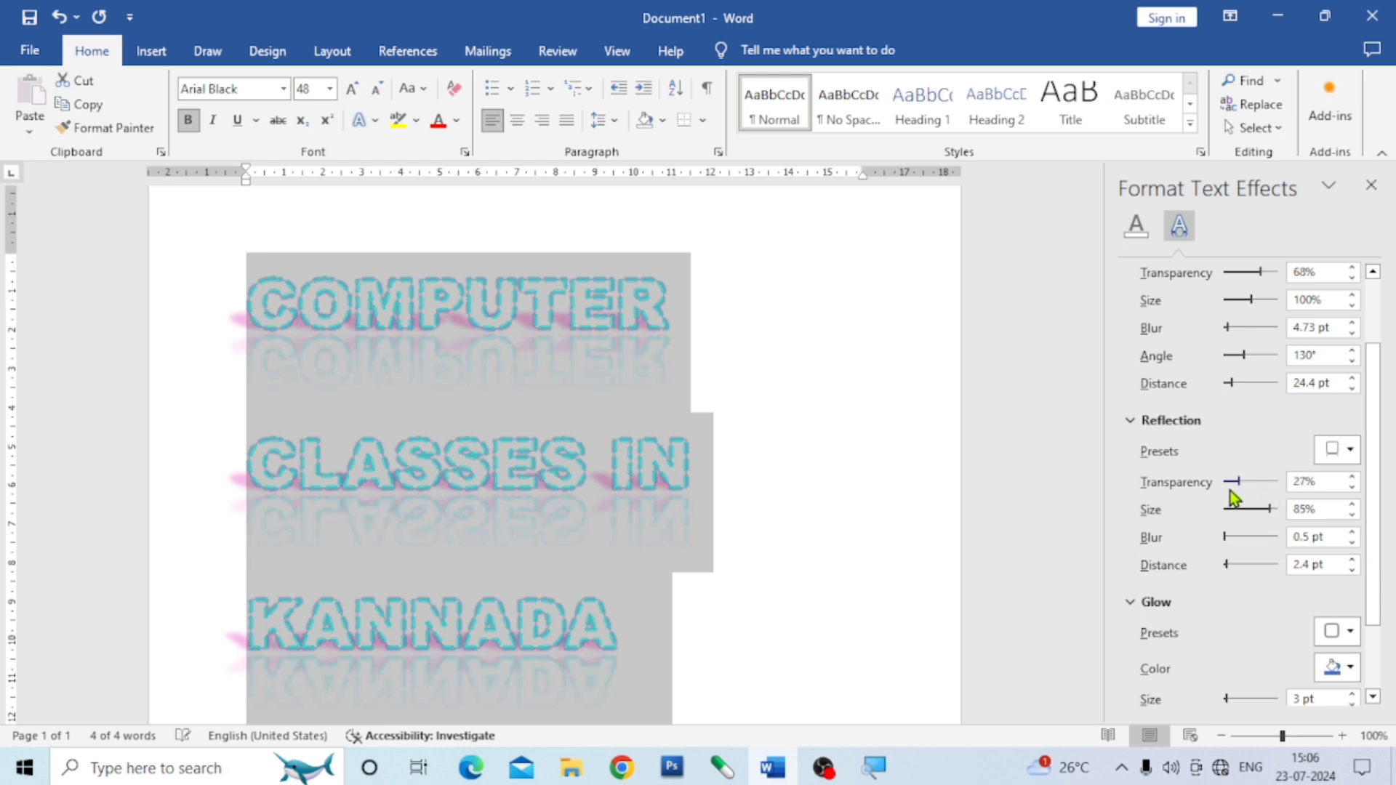
left_click_drag(1232, 492, 1259, 494)
left_click(1372, 189)
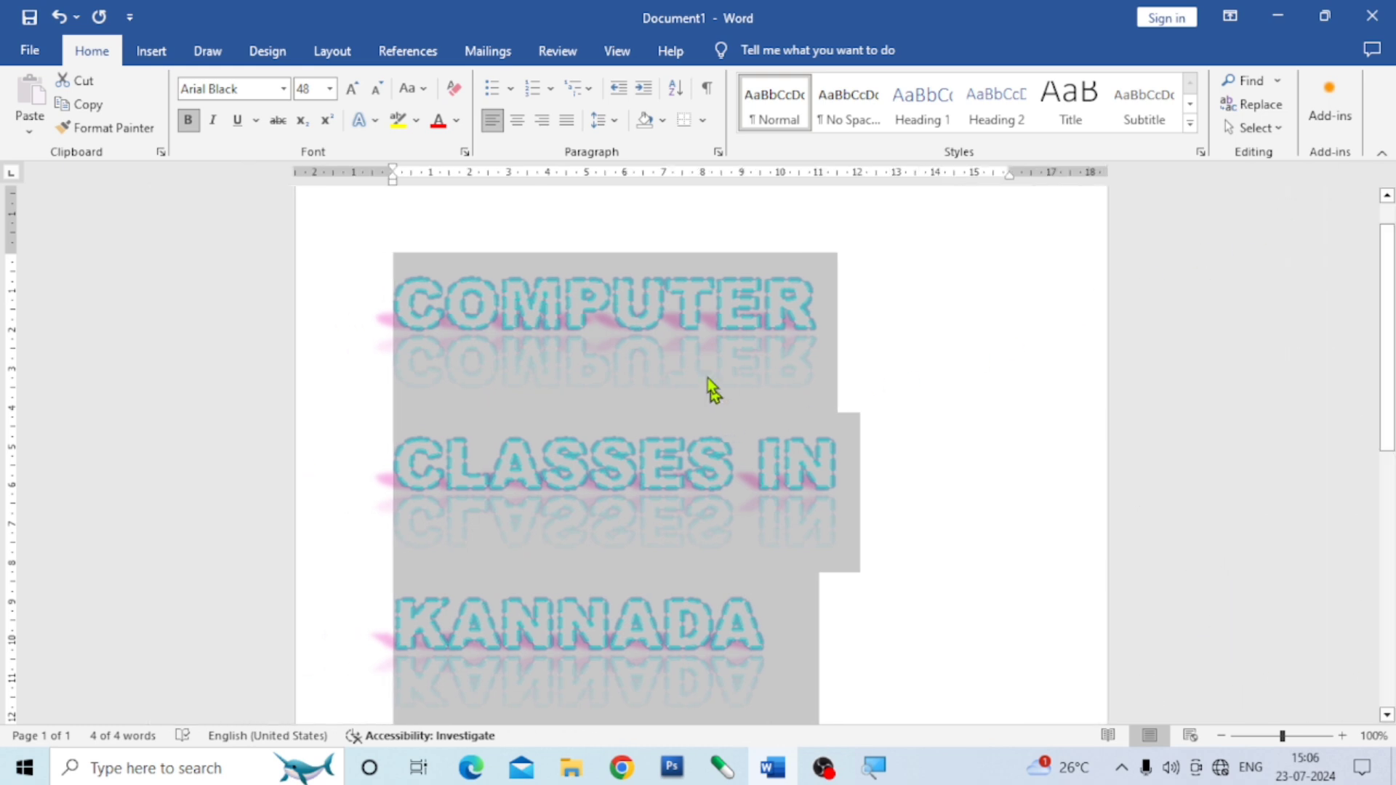
- Give the whole heading a glow in the theme colour Gold, Accent 4
left_click(369, 123)
mouse_move(426, 391)
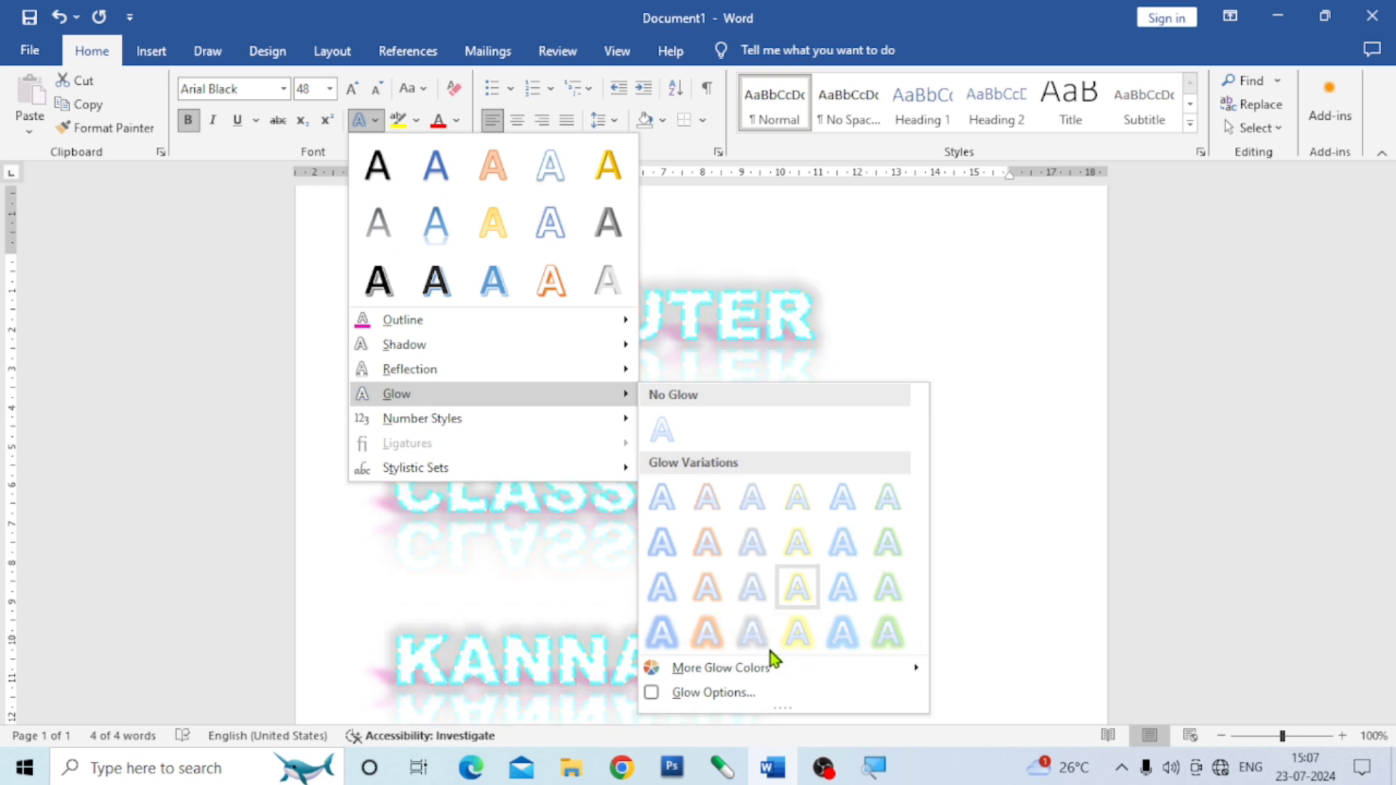
mouse_move(792, 667)
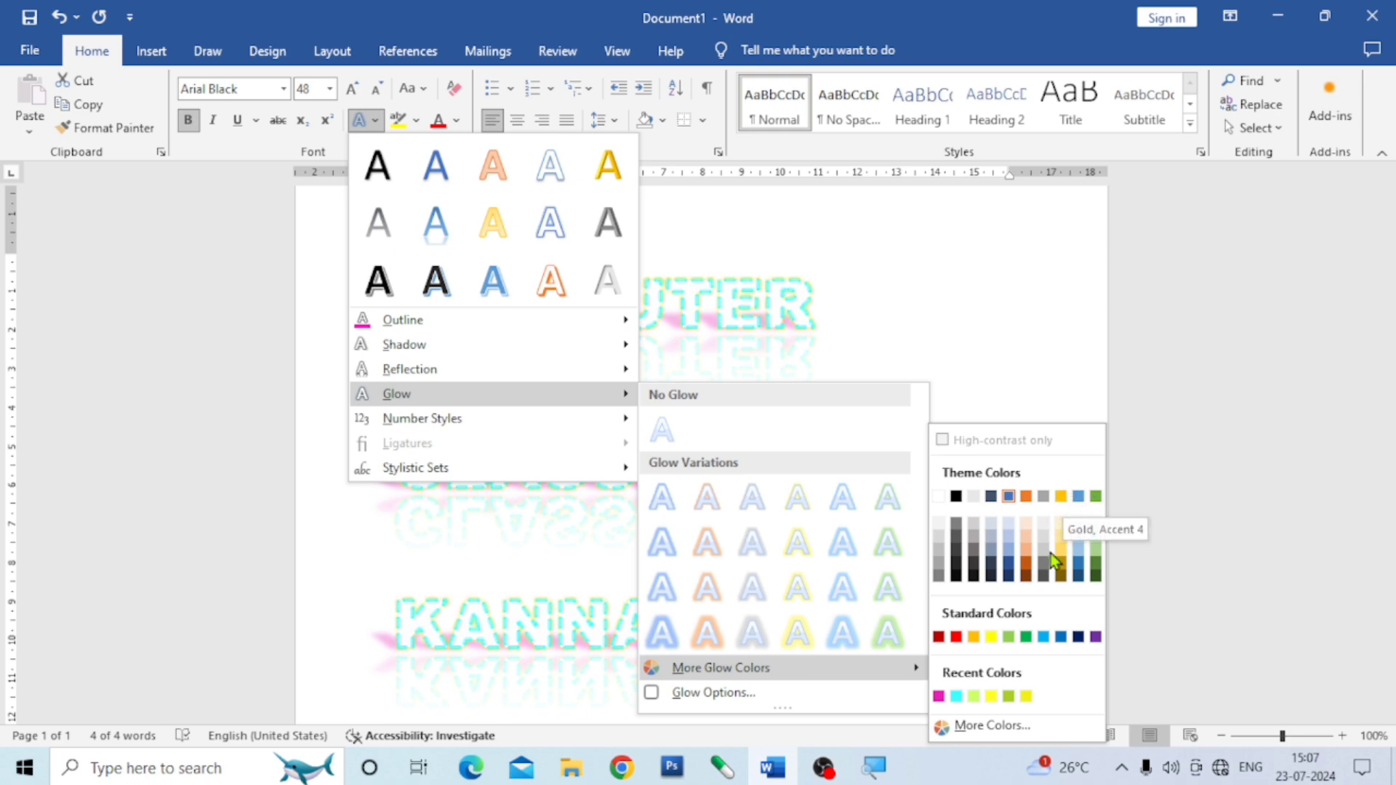
left_click(1061, 497)
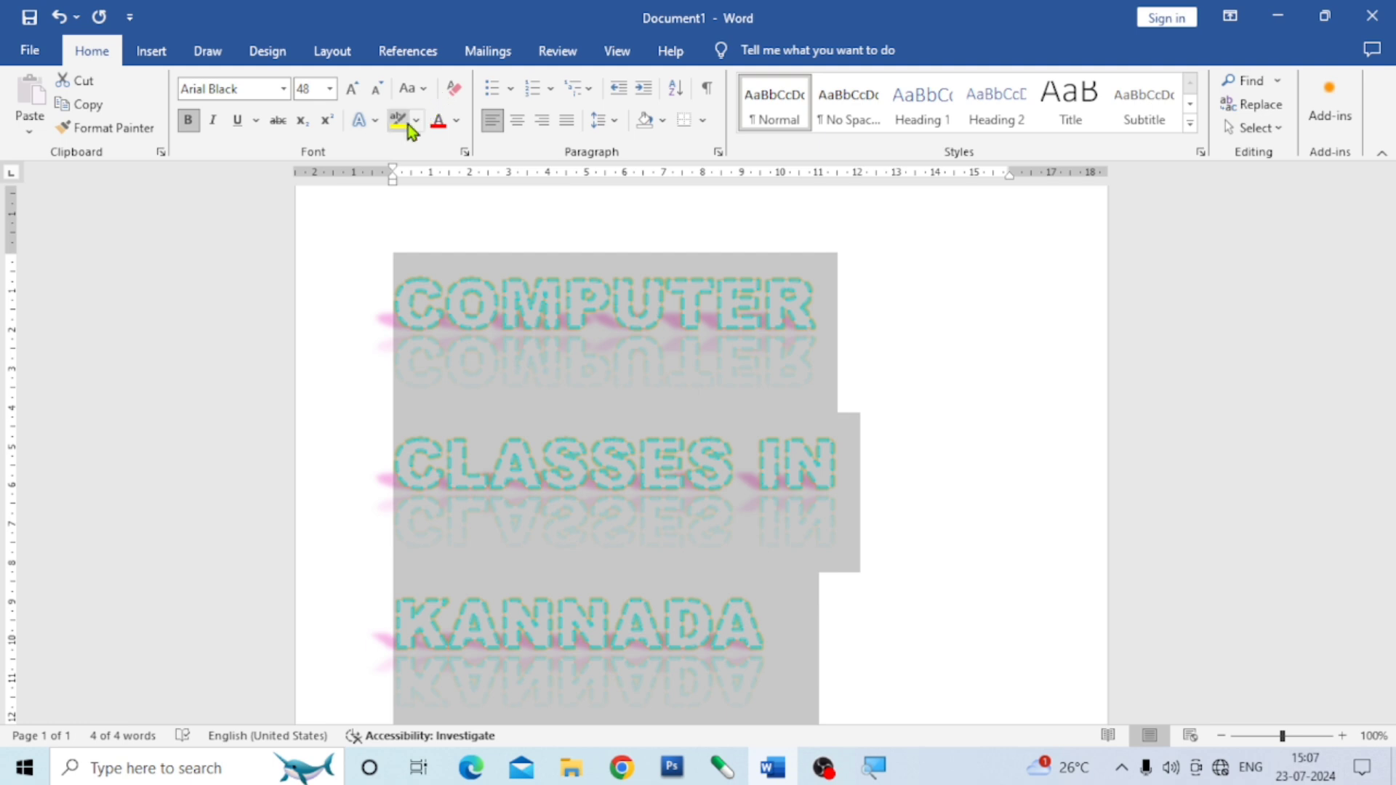
- Apply the orange glow variation in the third row to the heading and select the whole document
left_click(374, 119)
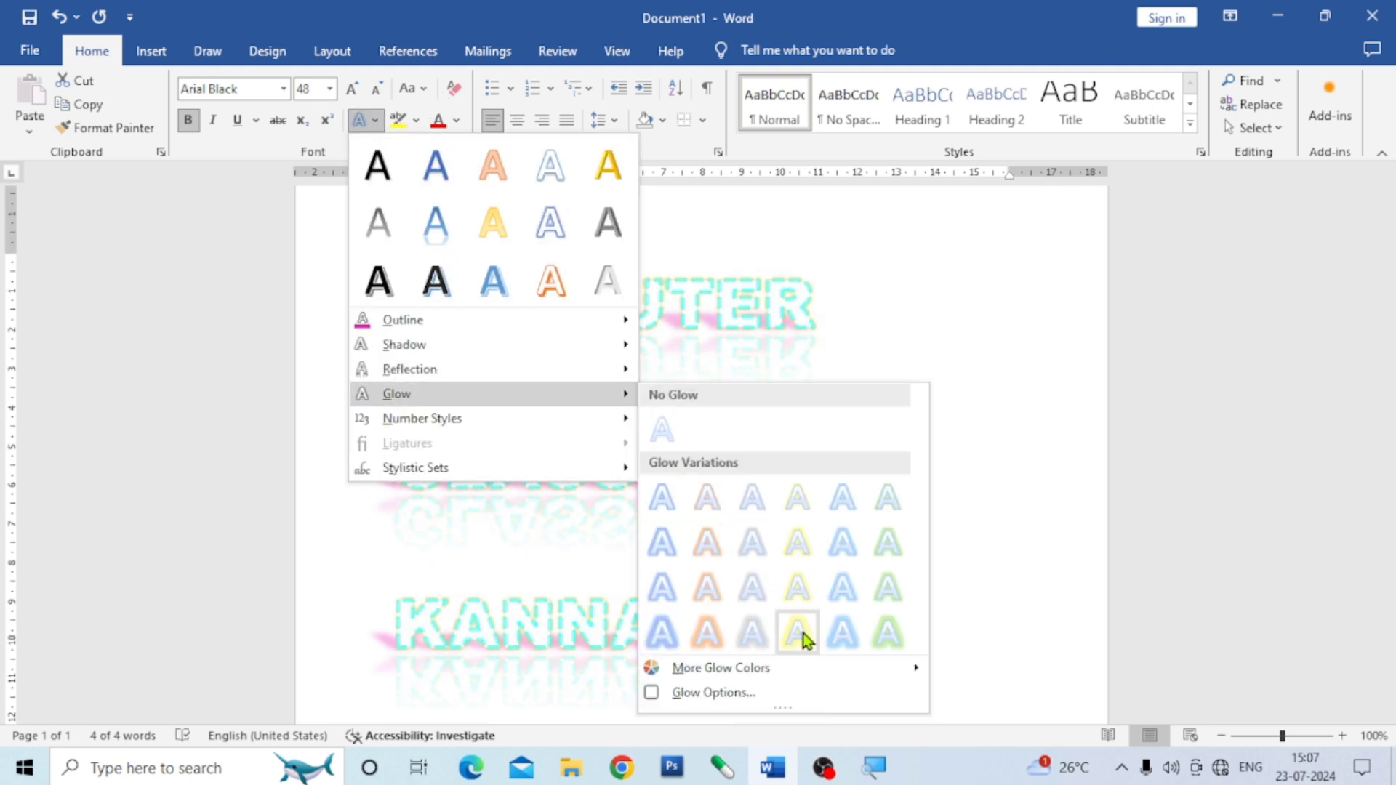
left_click(710, 599)
key("ctrl+a")
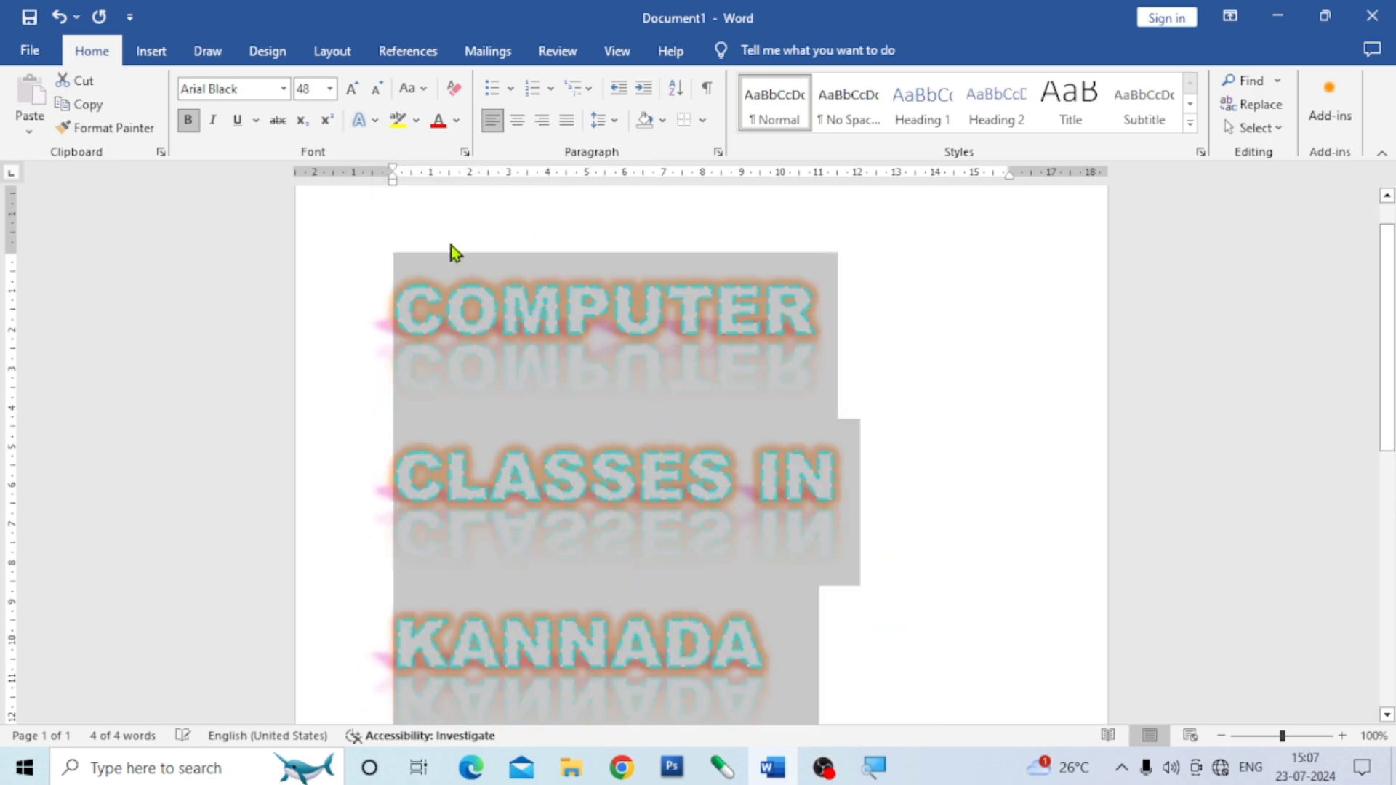
- Change the heading's glow to the standard colour Yellow and deselect the text
left_click(373, 121)
mouse_move(514, 399)
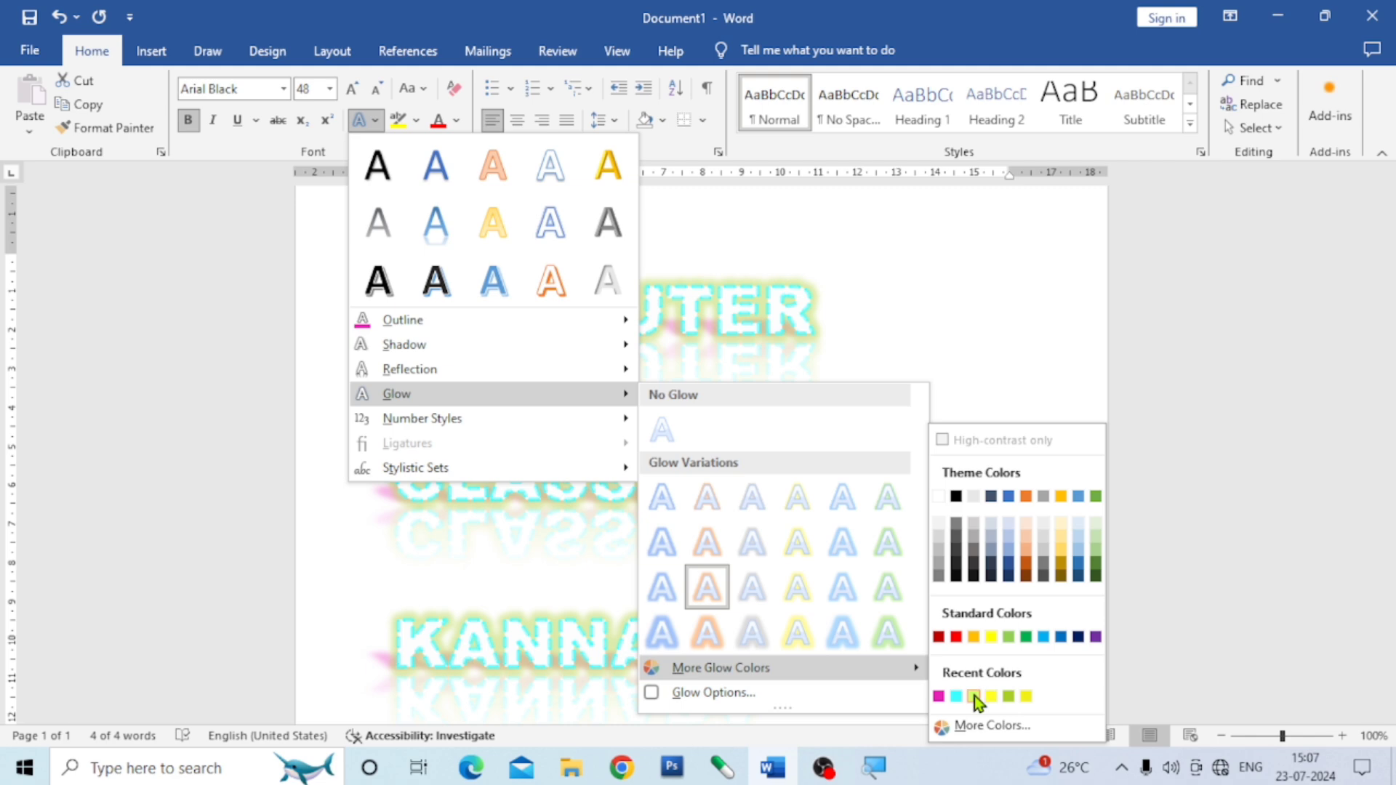
left_click(991, 638)
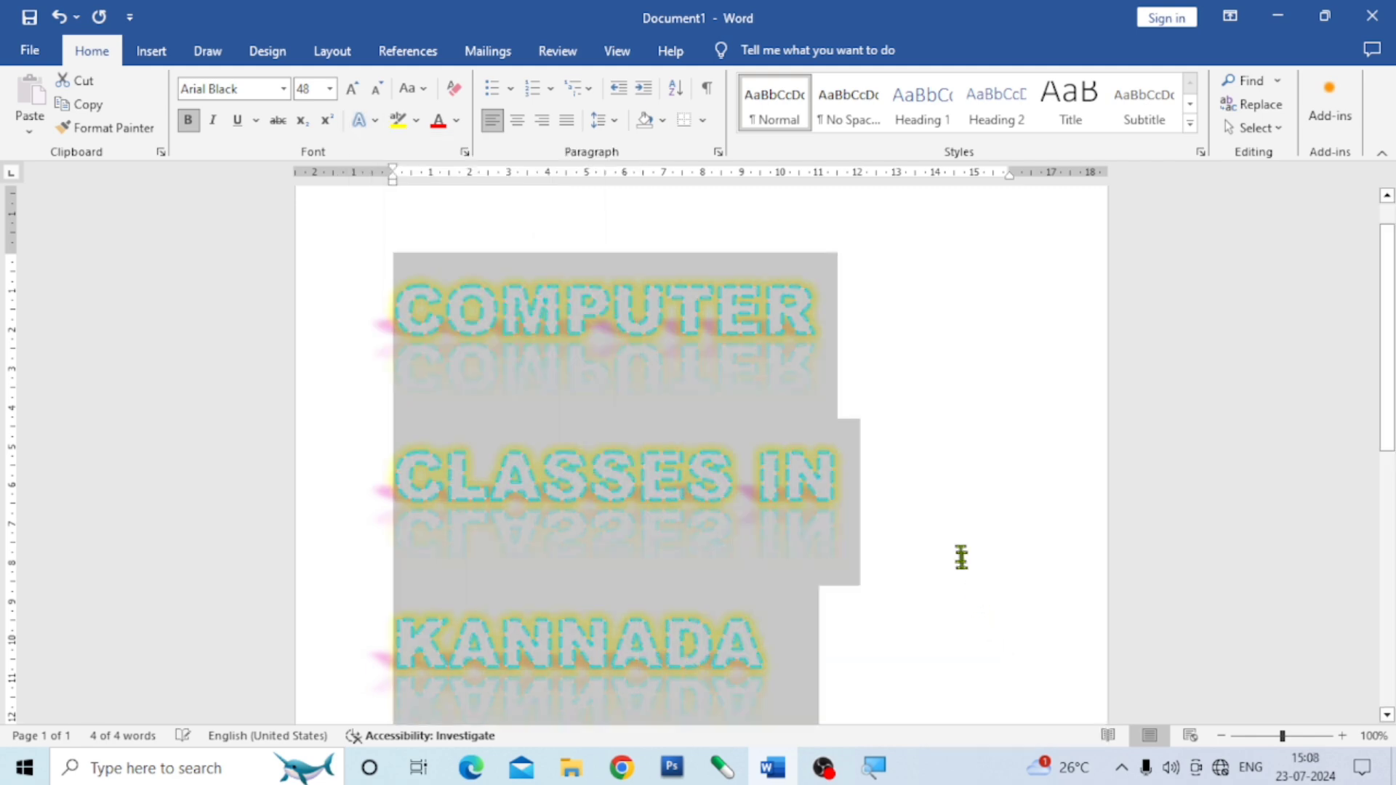
left_click(863, 545)
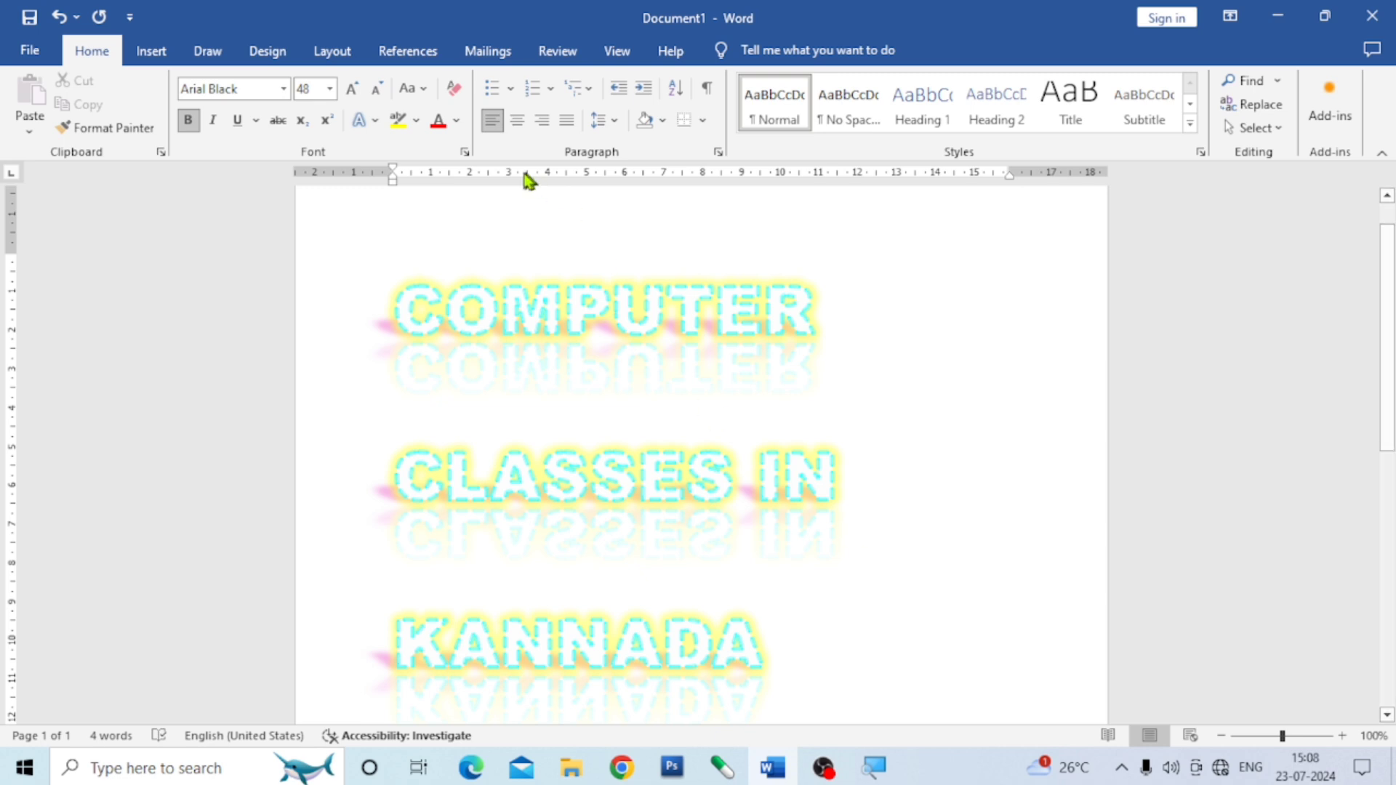
- Select the whole heading, review the outline, shadow, reflection and glow options without choosing any, and deselect the text
left_click_drag(773, 640, 348, 145)
left_click(374, 122)
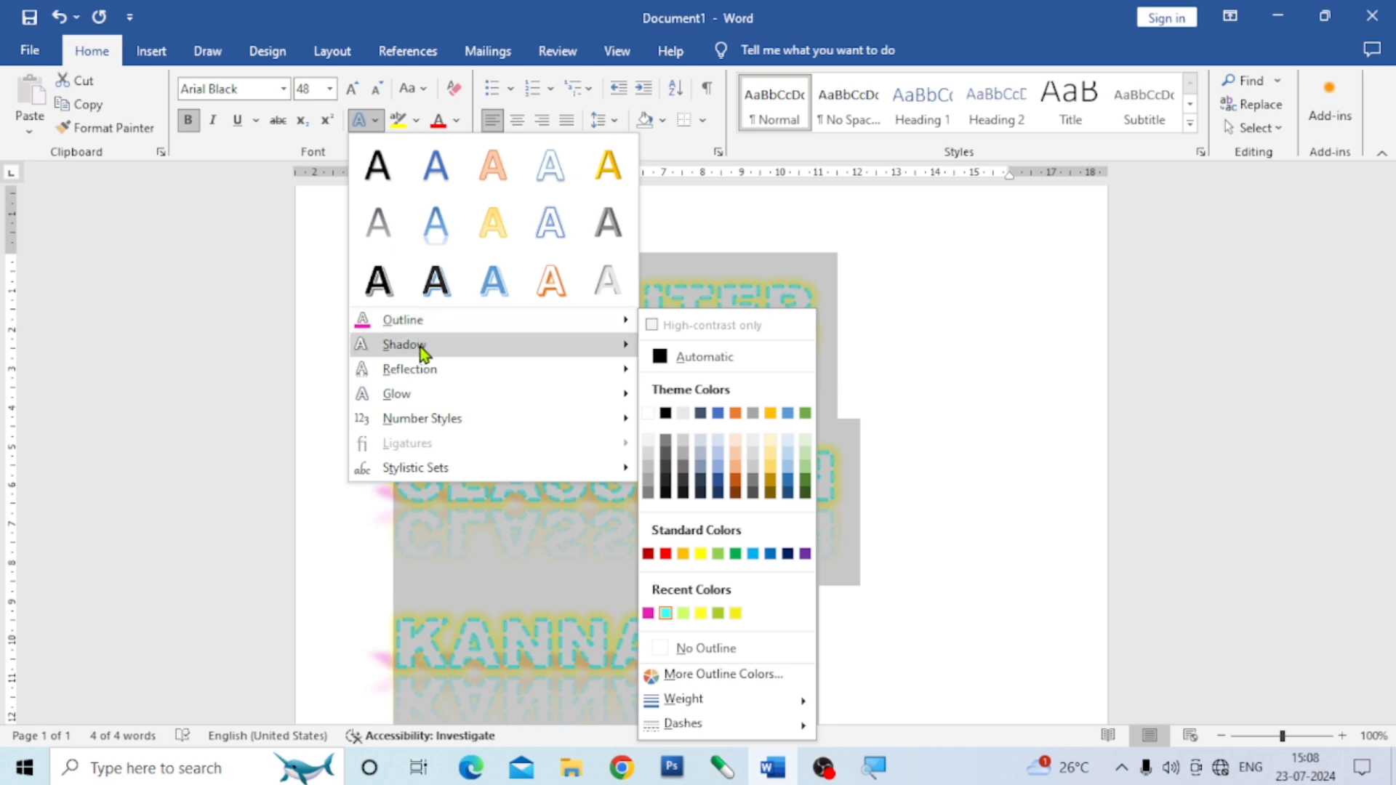
mouse_move(426, 320)
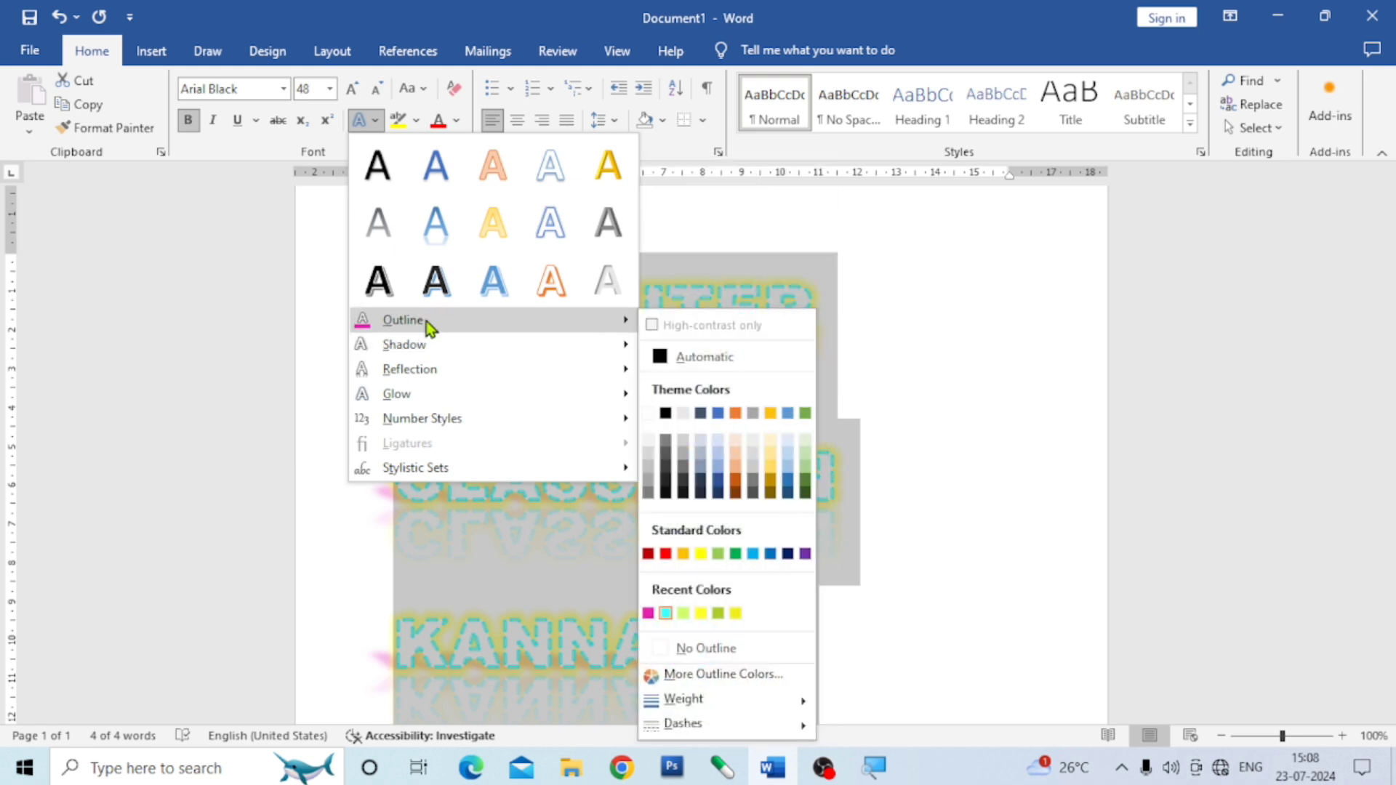
mouse_move(424, 351)
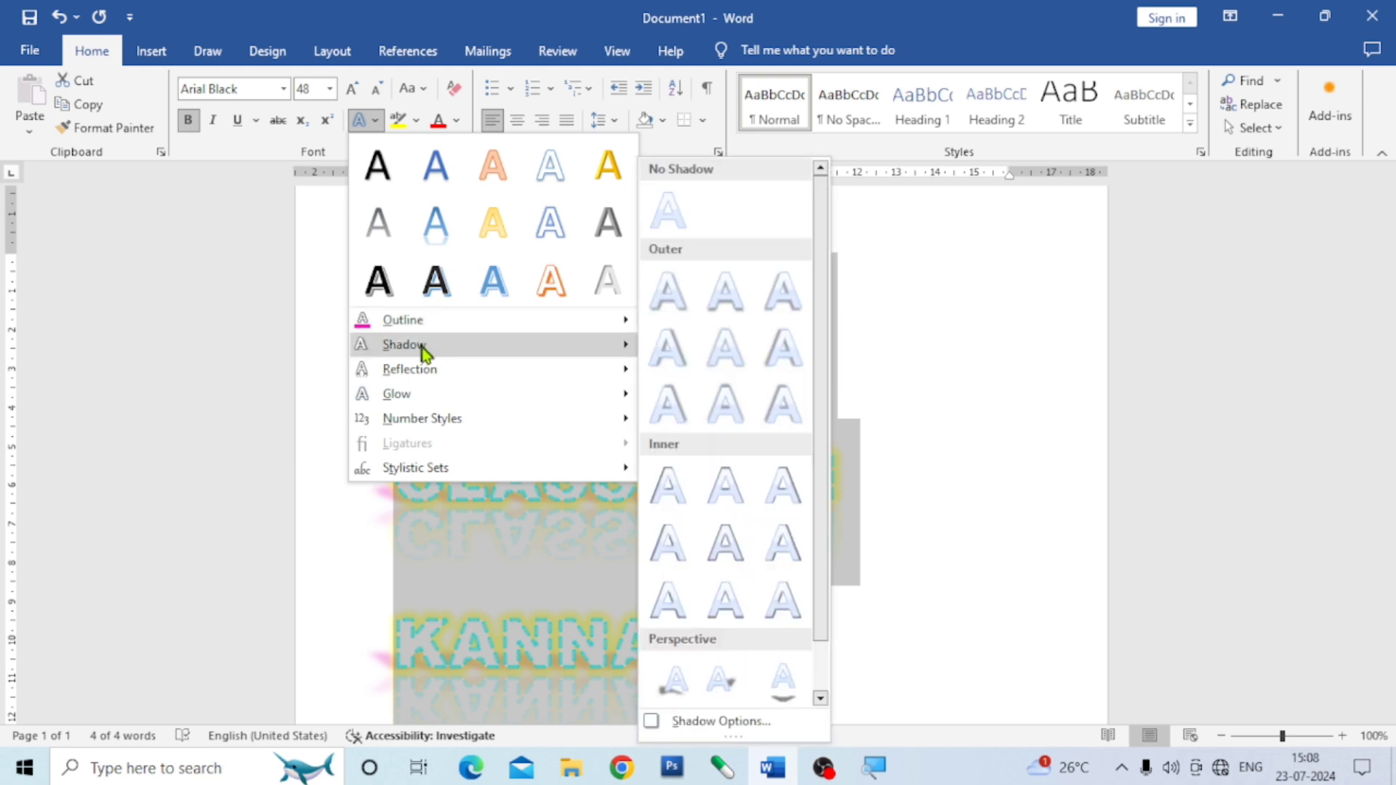
mouse_move(430, 376)
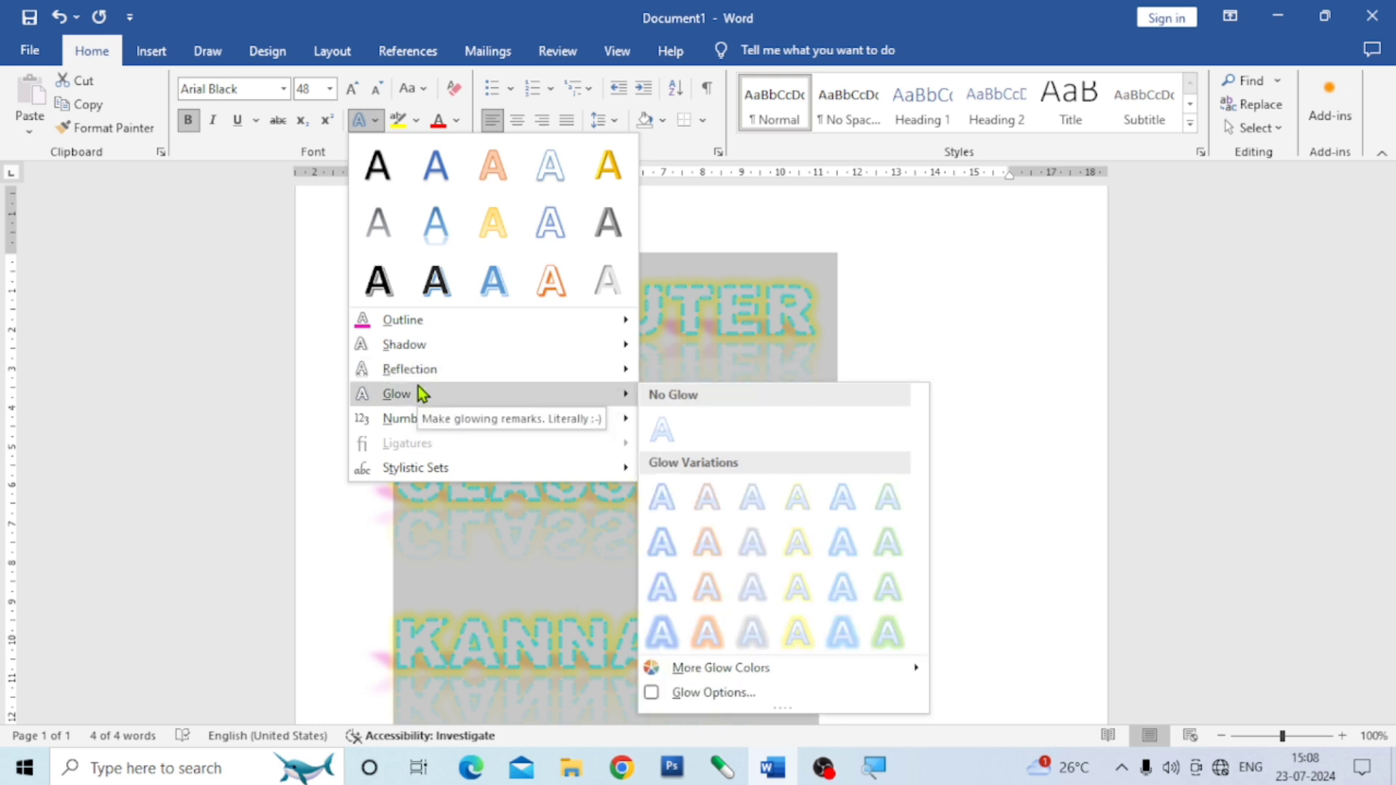
left_click(897, 291)
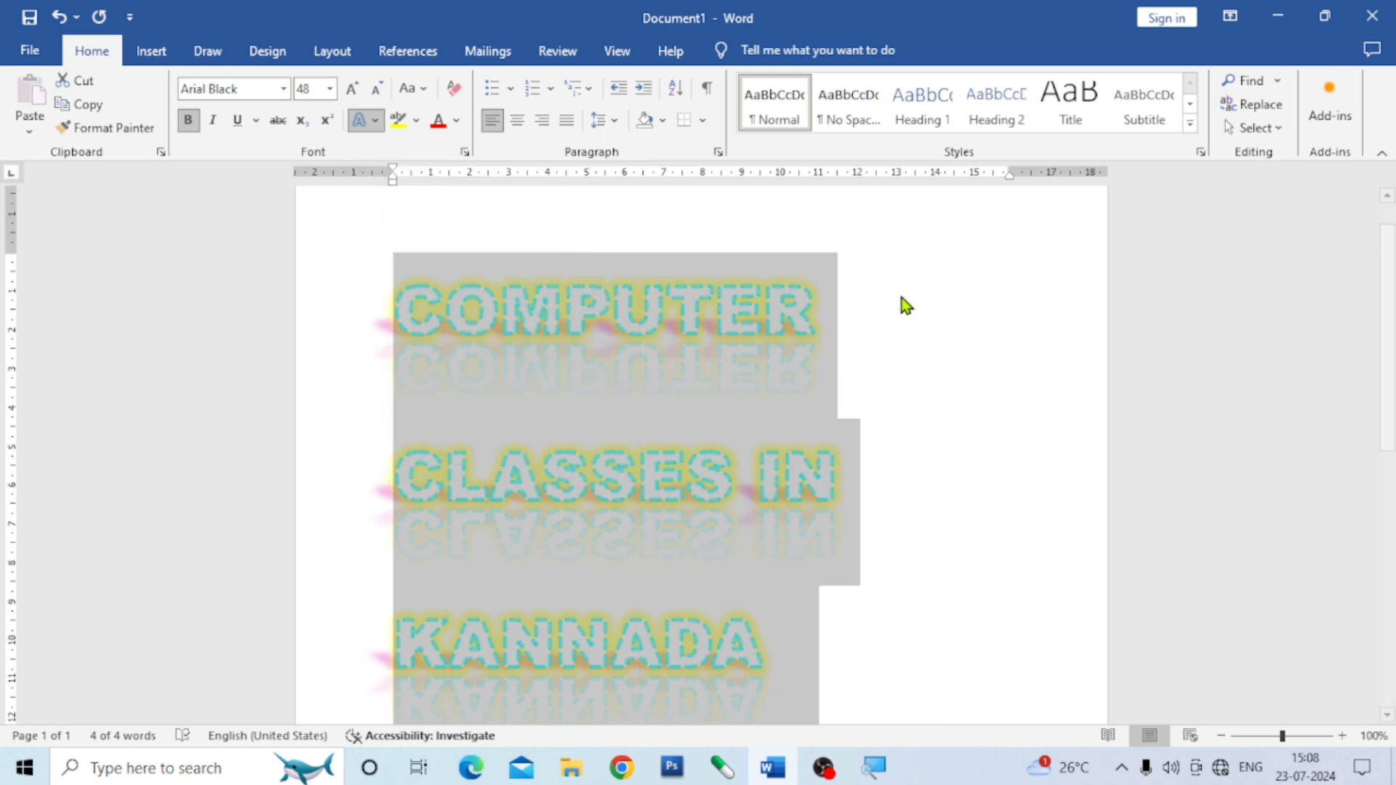
scroll(934, 393, "down", 2)
scroll(934, 393, "up", 1)
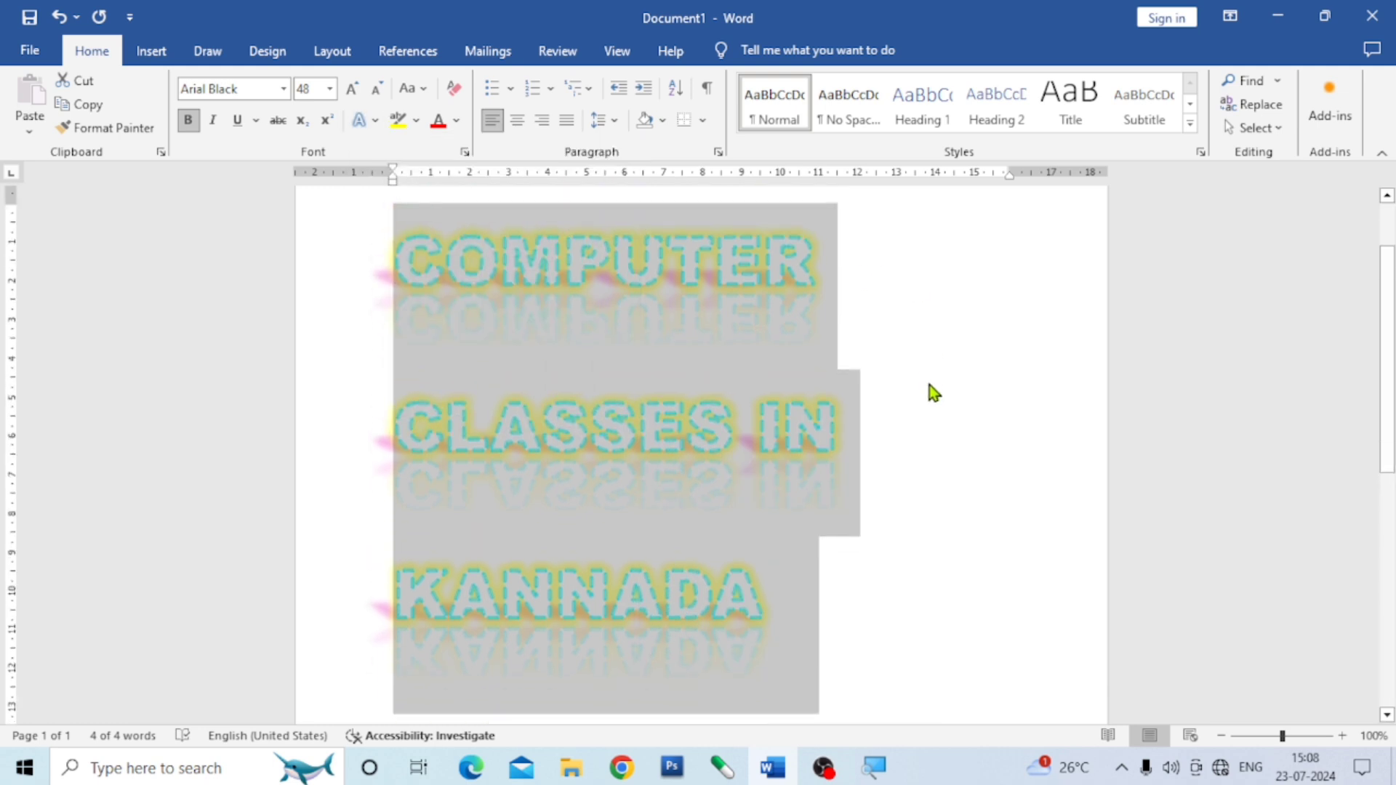
left_click(933, 392)
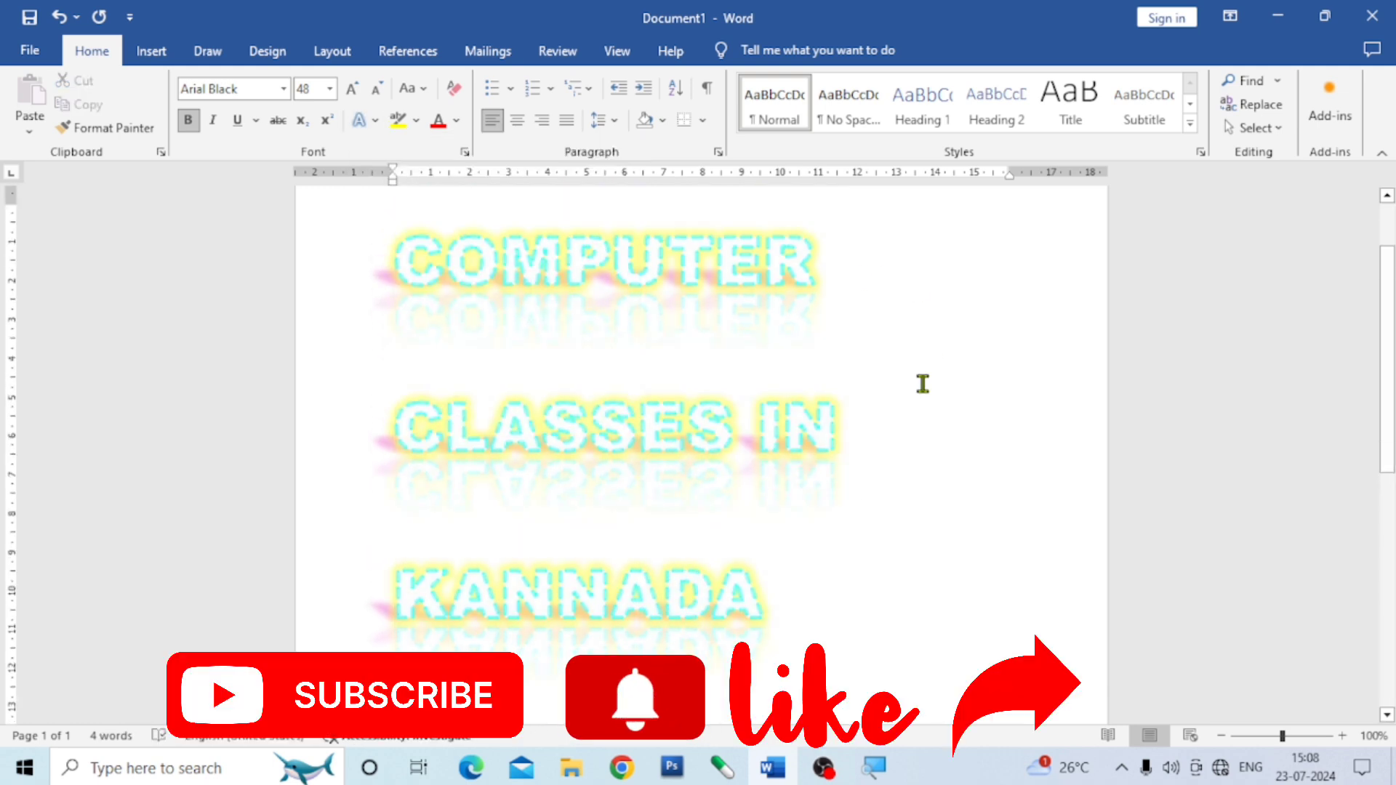